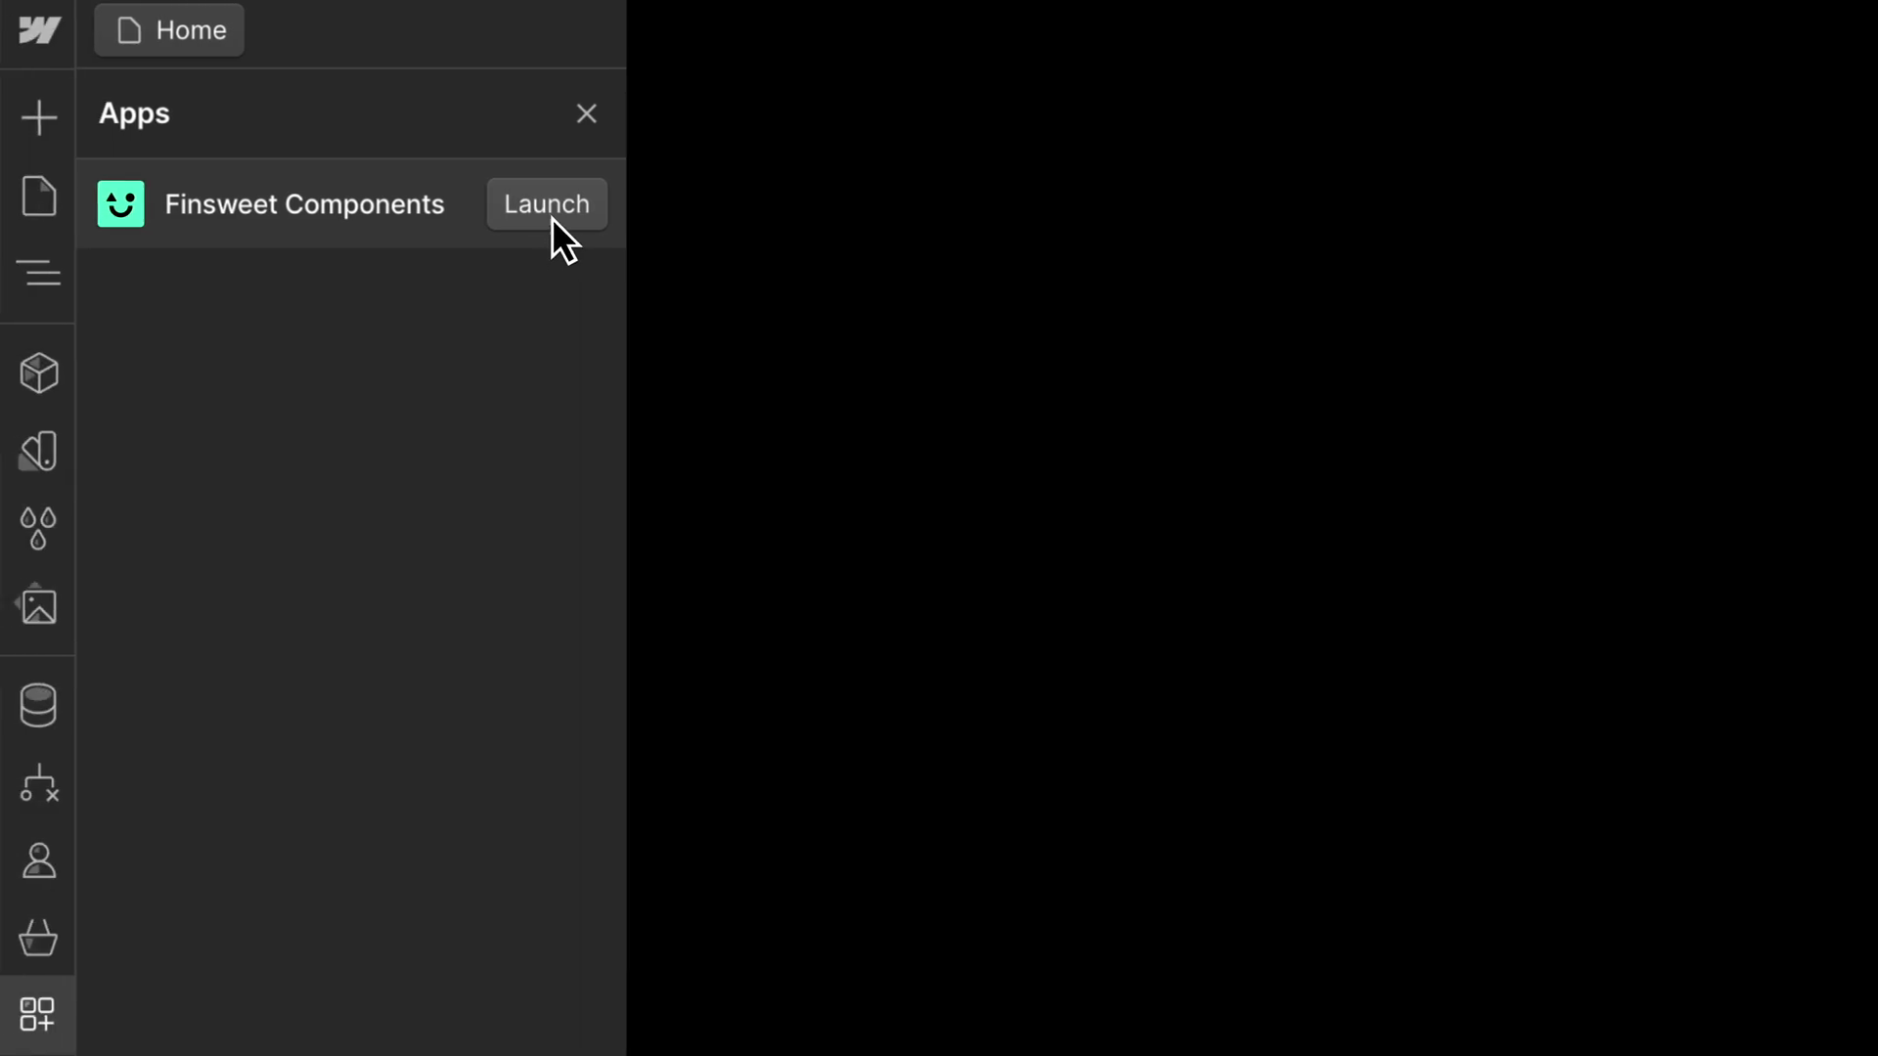
- Close the site preview and return to the Designer's Home page hero with the Join Our Team heading
click(549, 218)
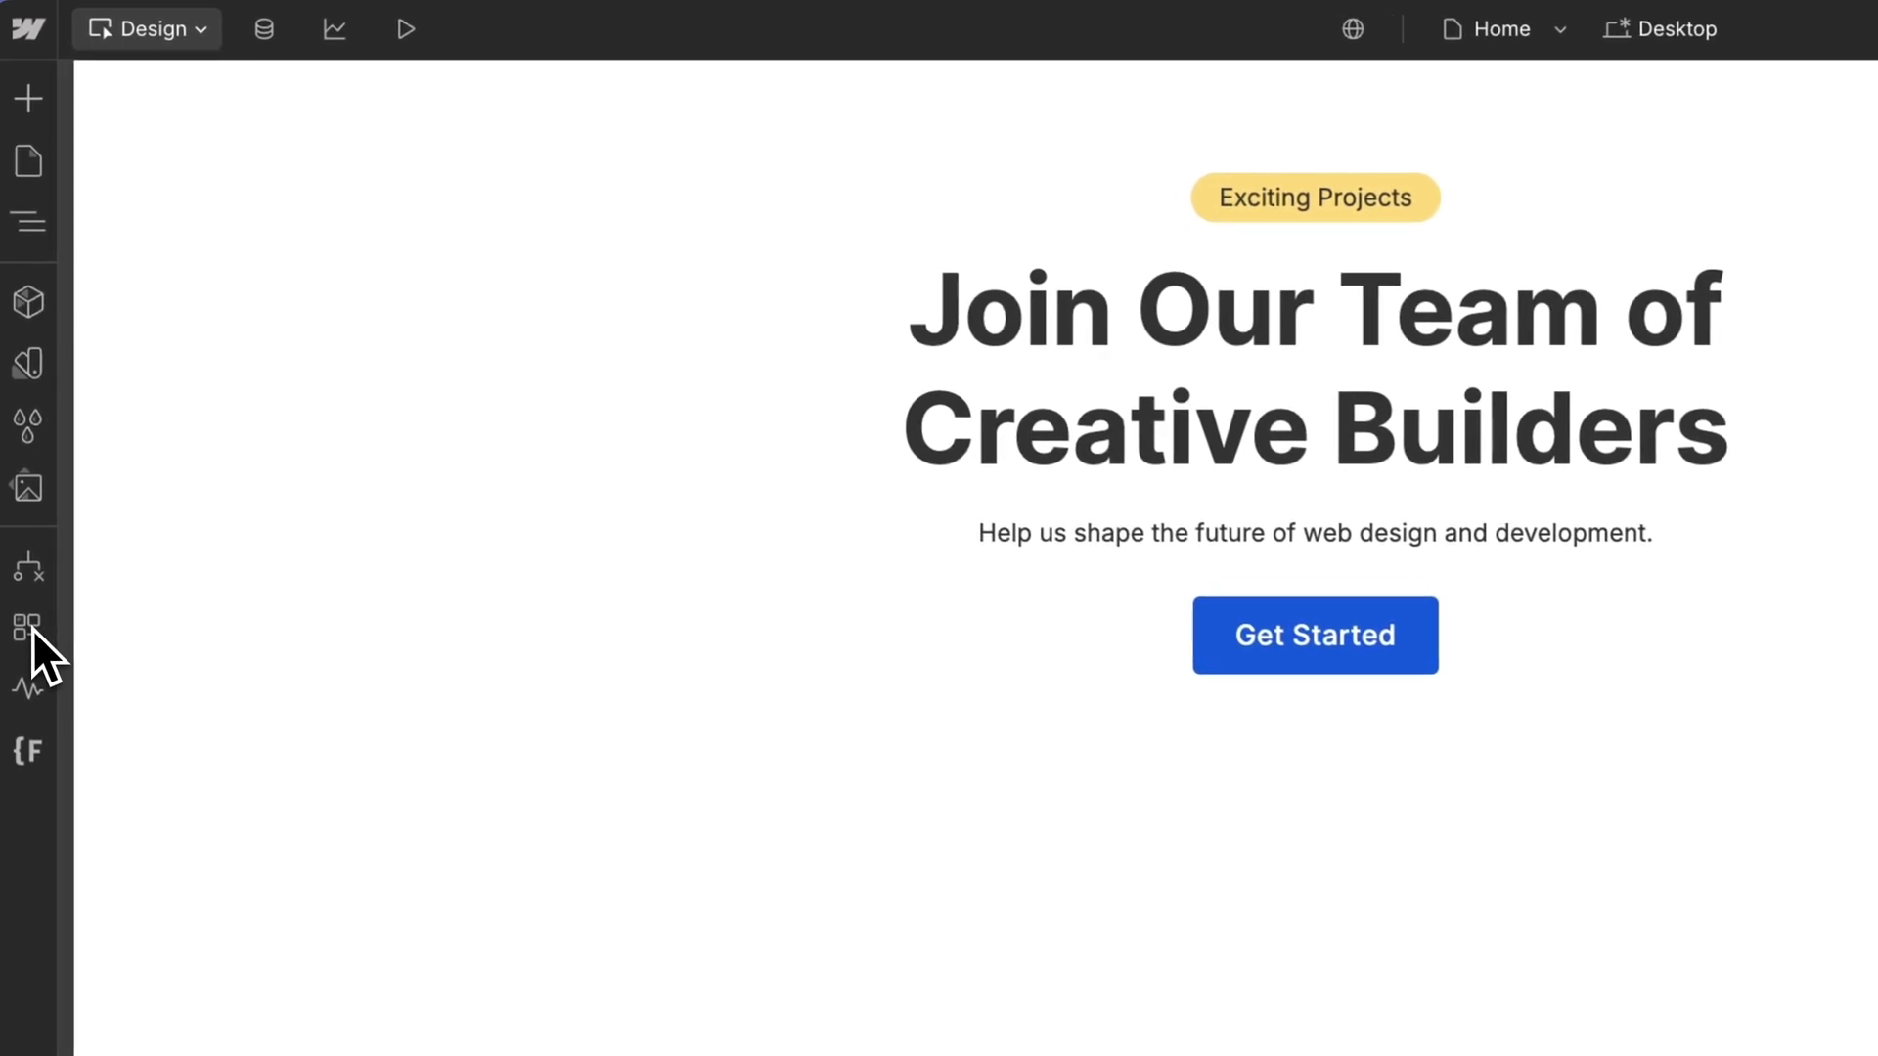
- Launch the Finsweet Components app from Apps and pick its Marquee component
click(30, 628)
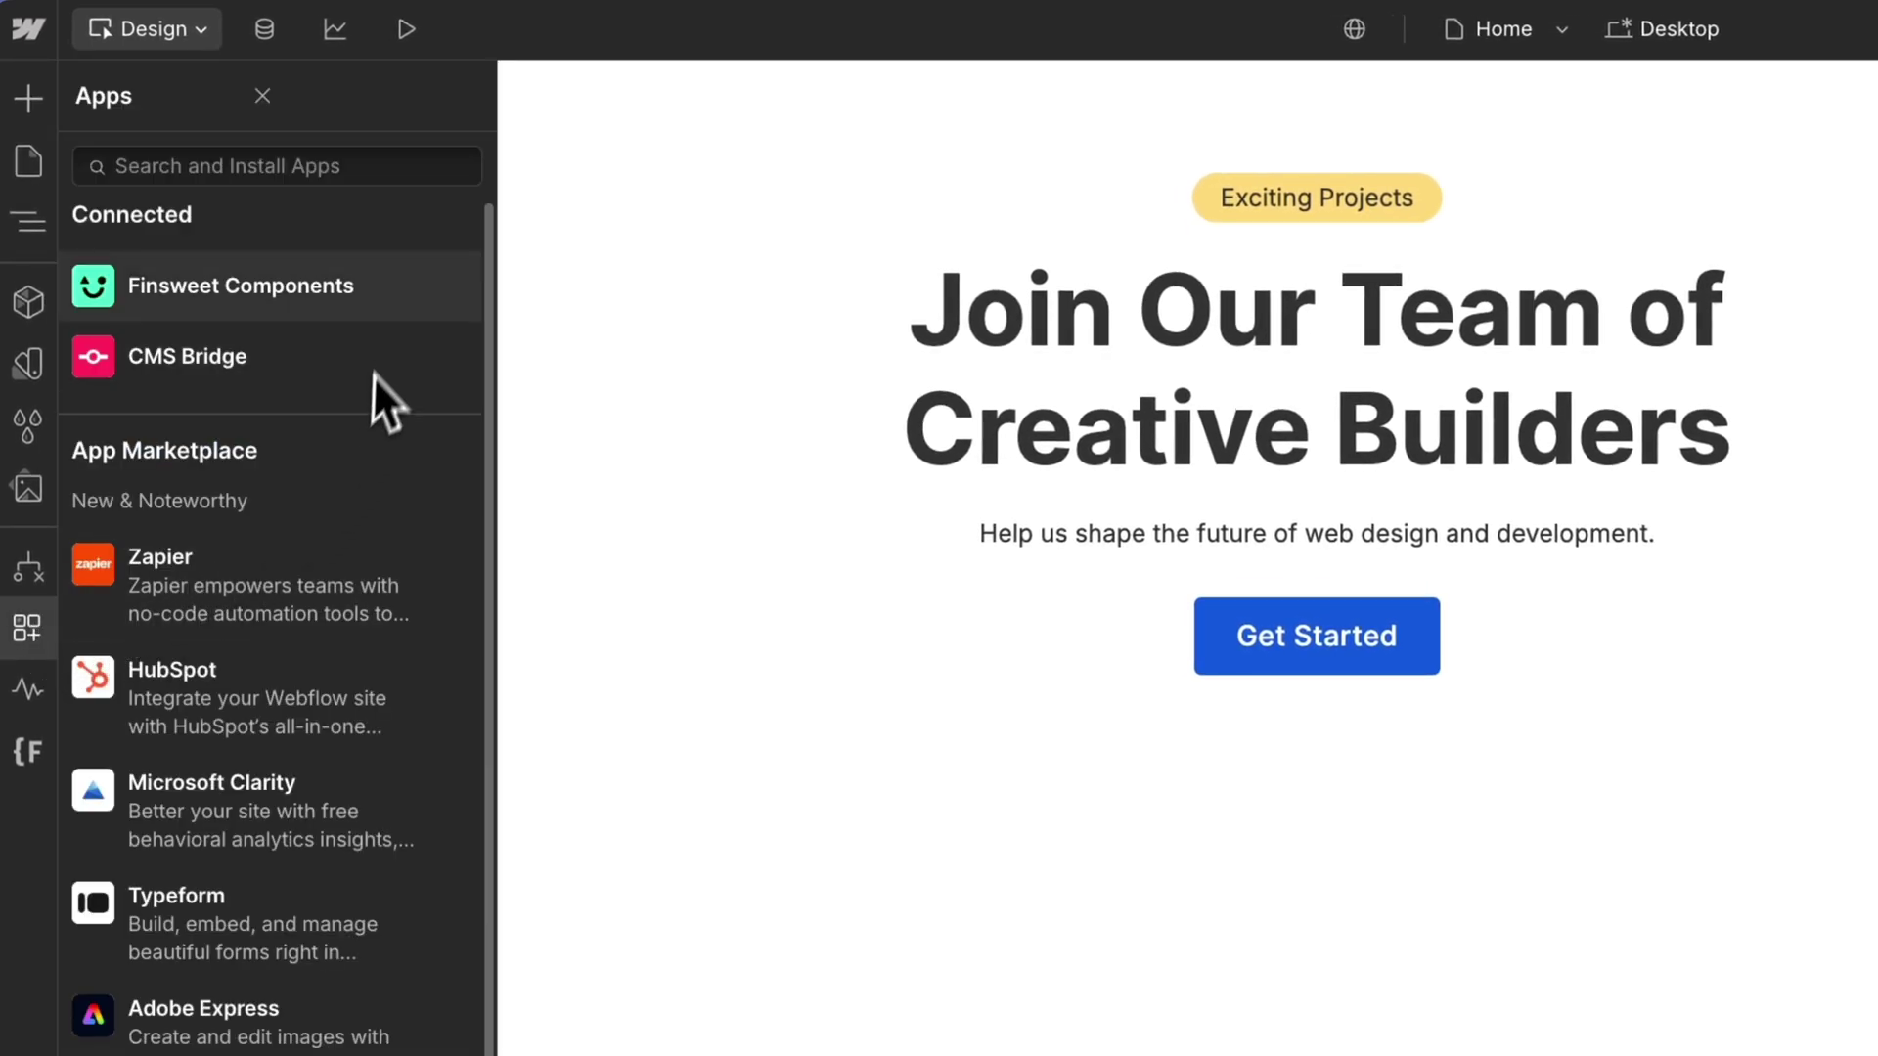
click(418, 286)
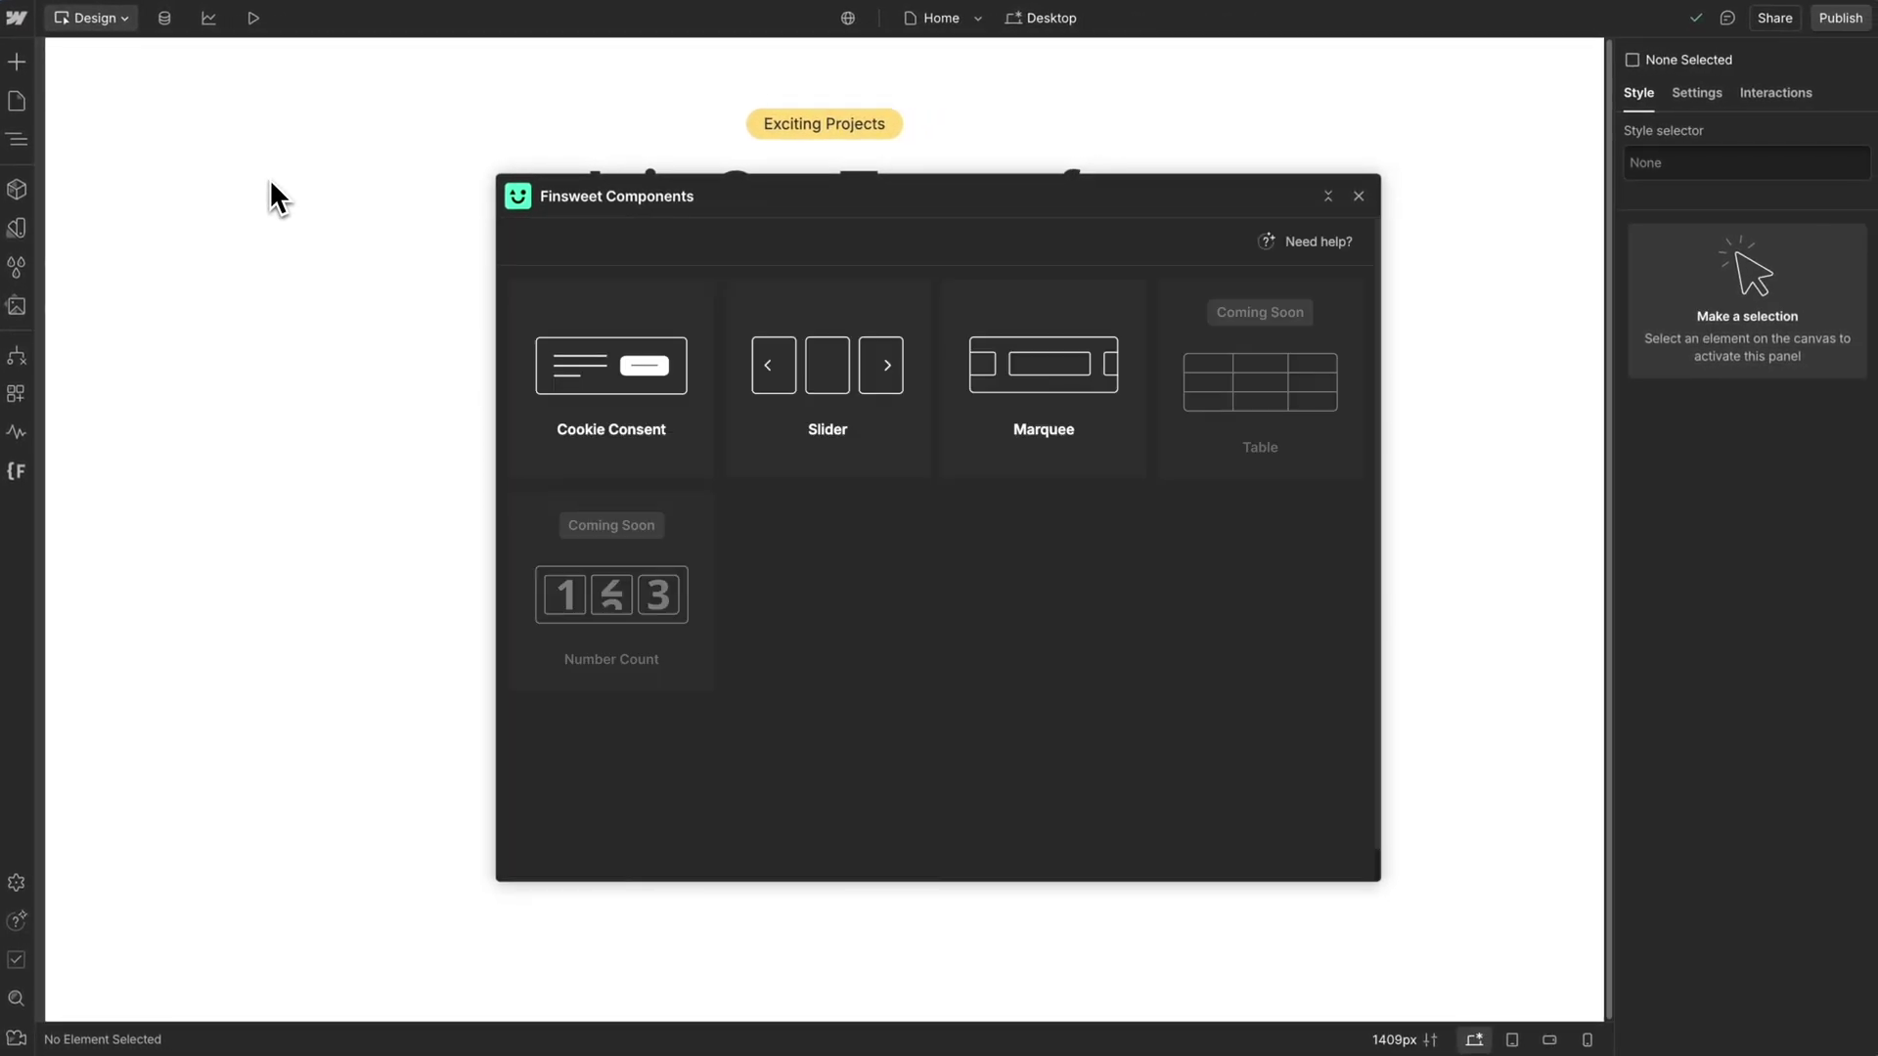
click(1021, 352)
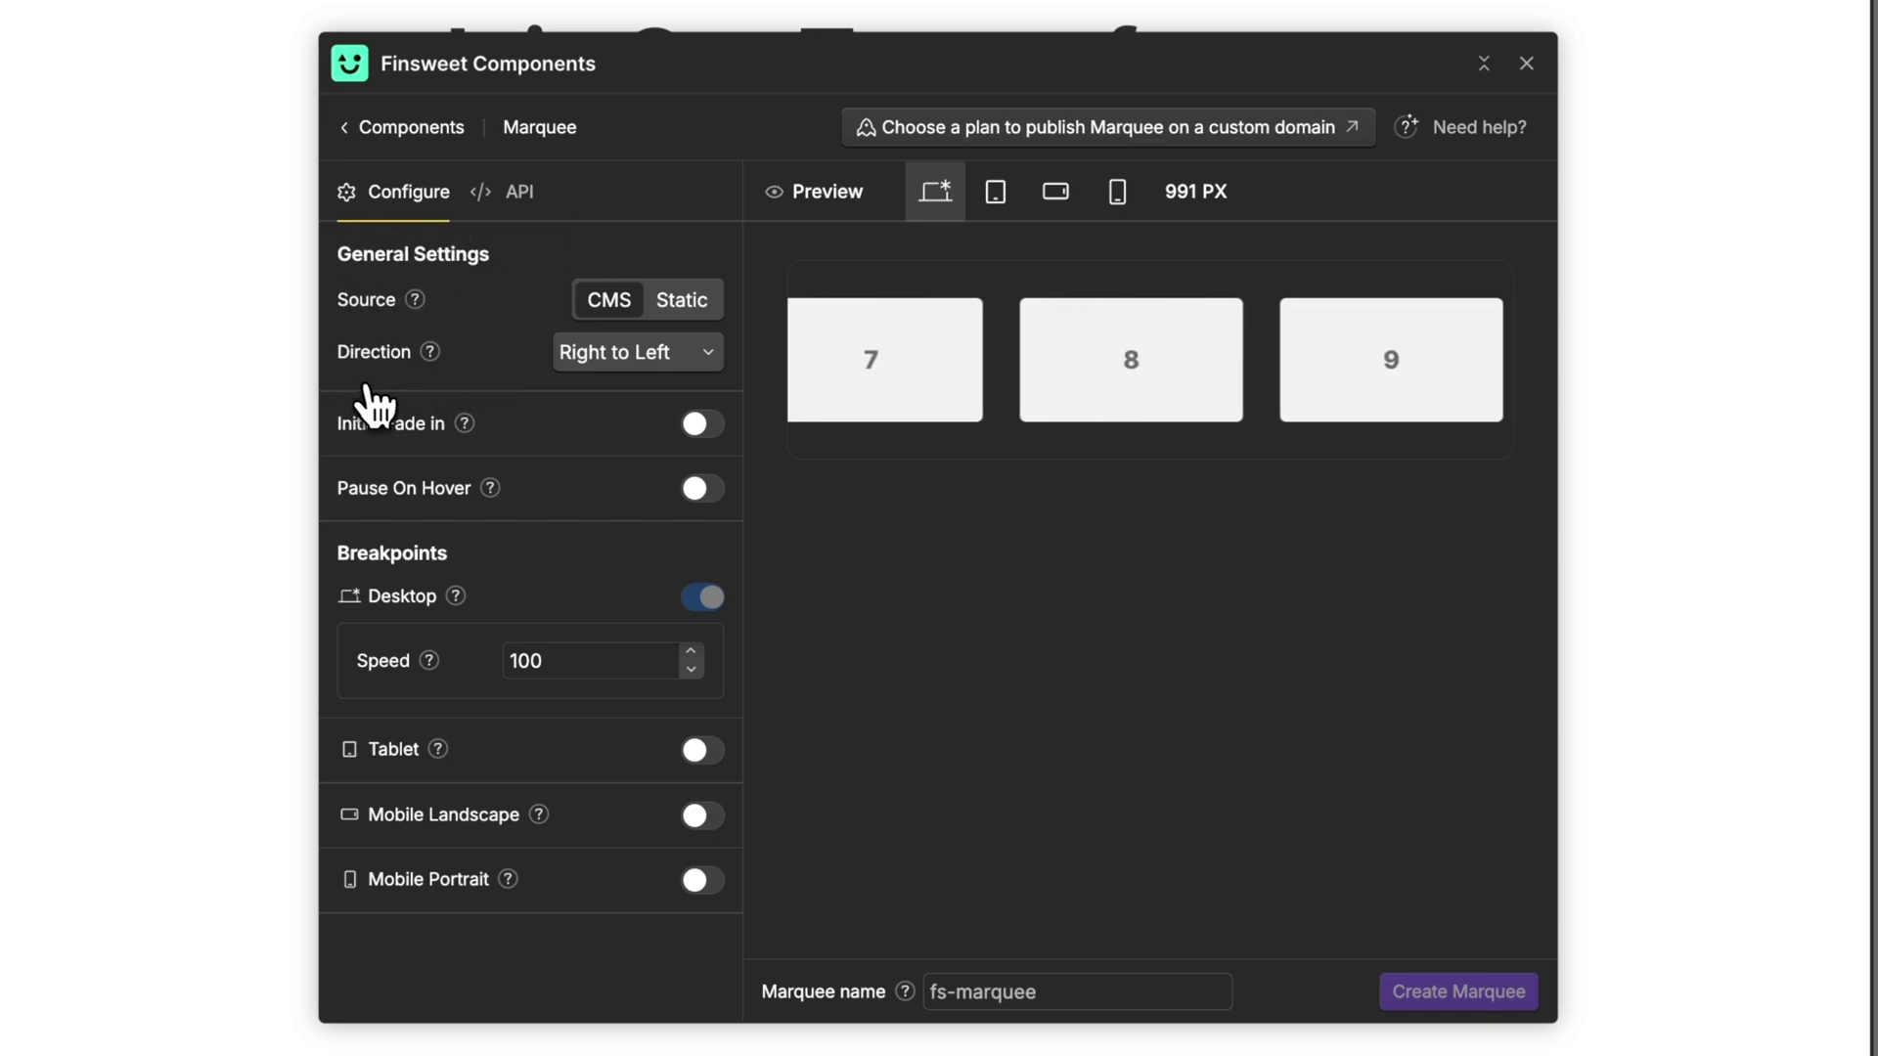
click(682, 307)
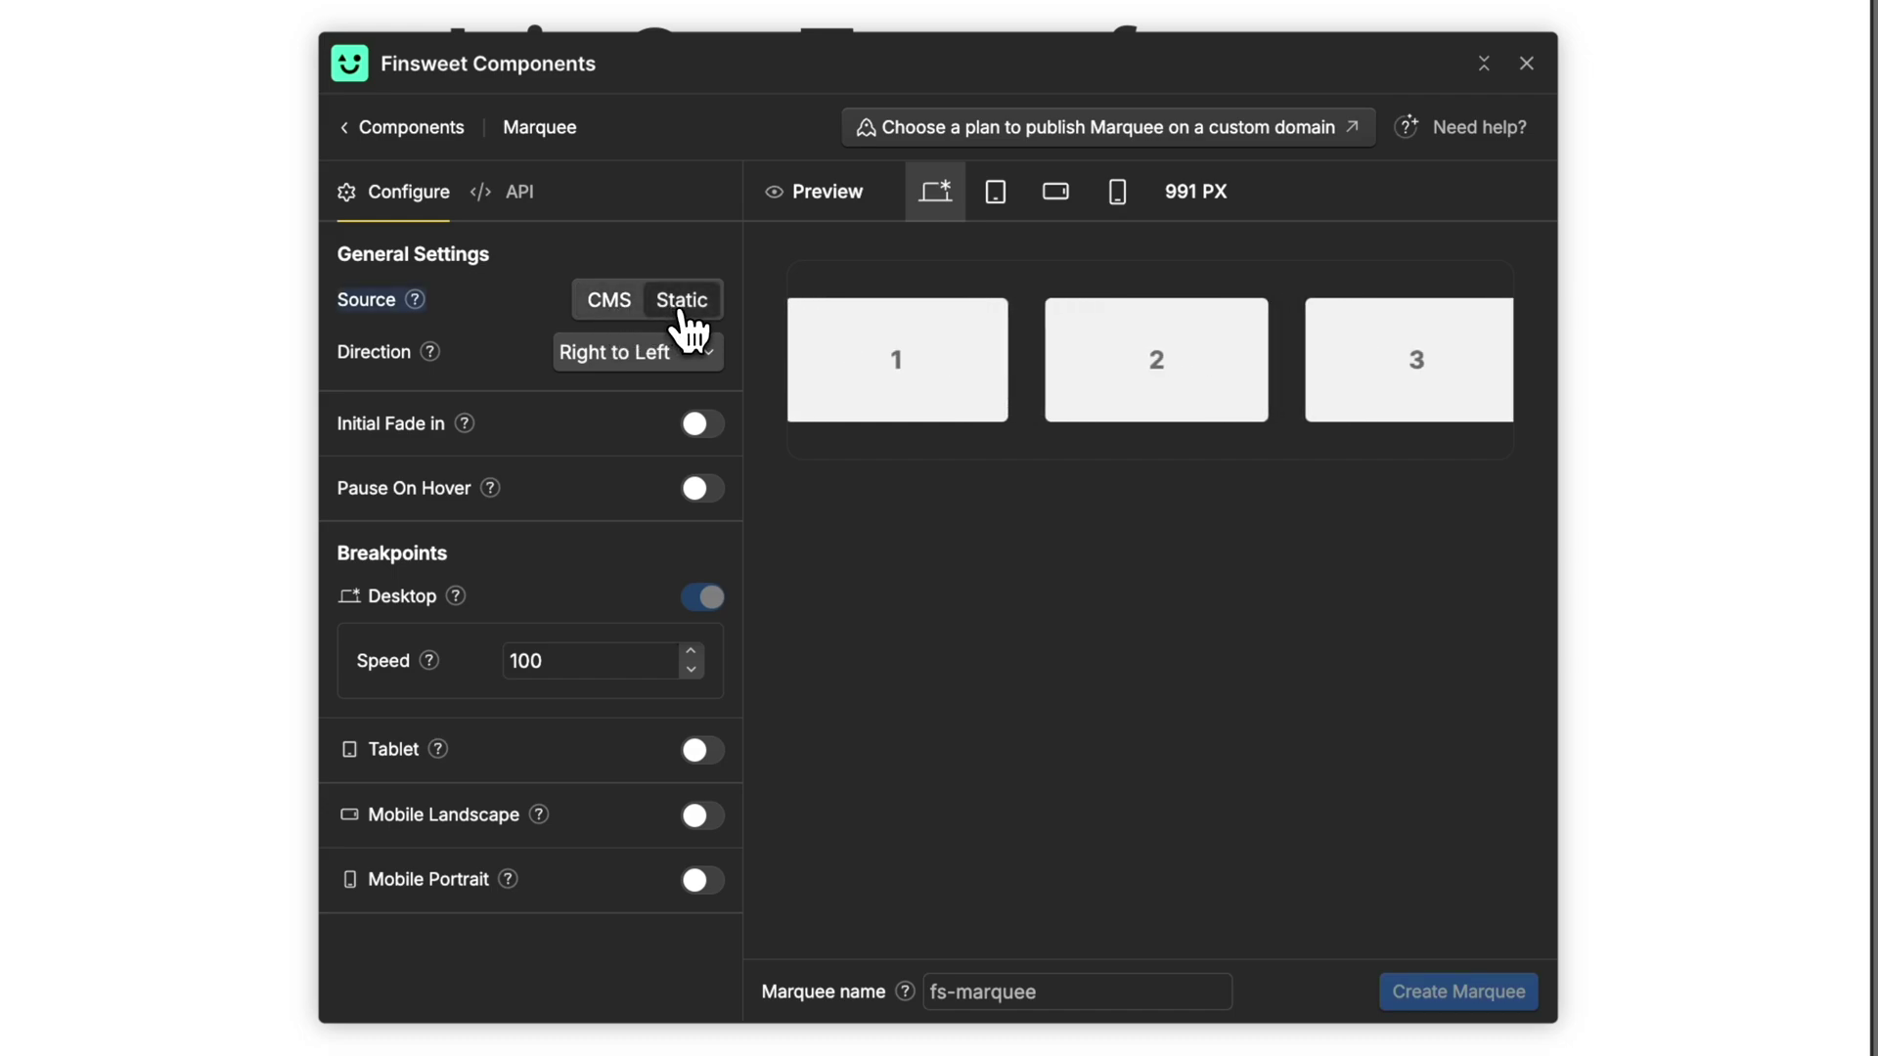
click(610, 306)
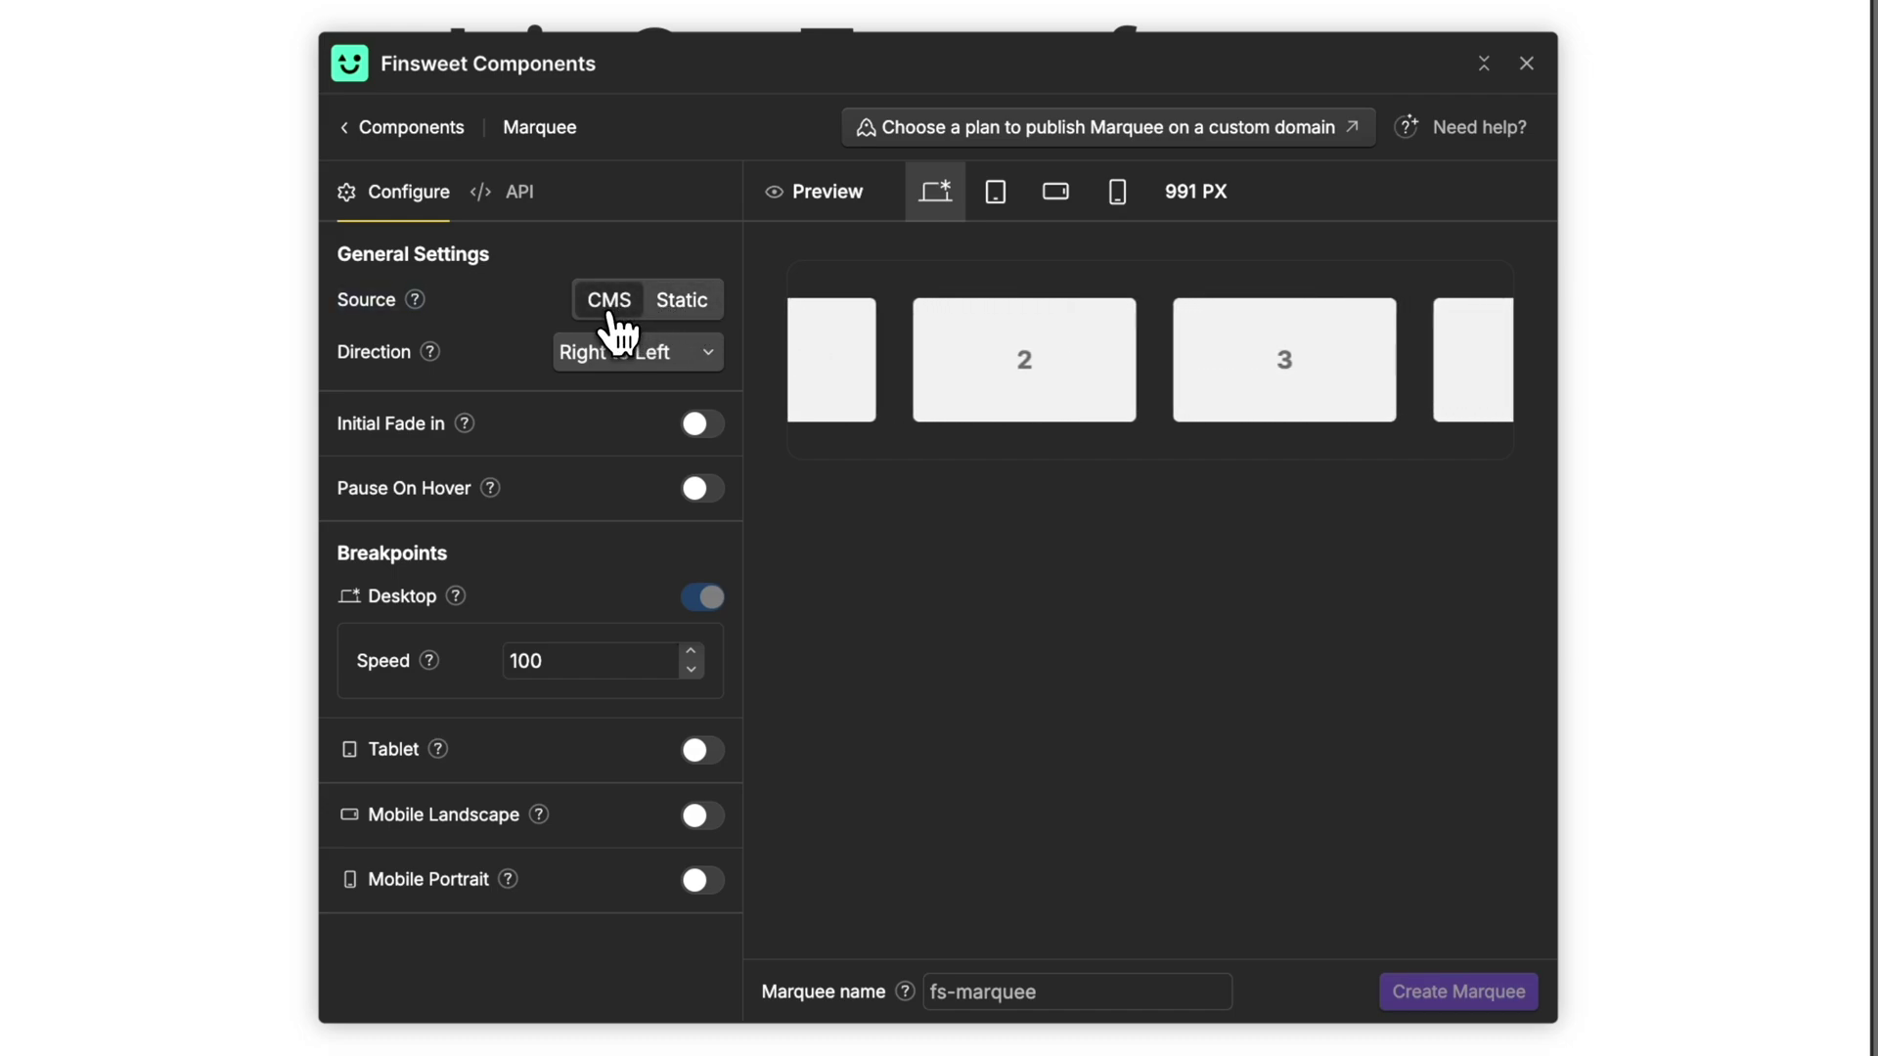
click(648, 354)
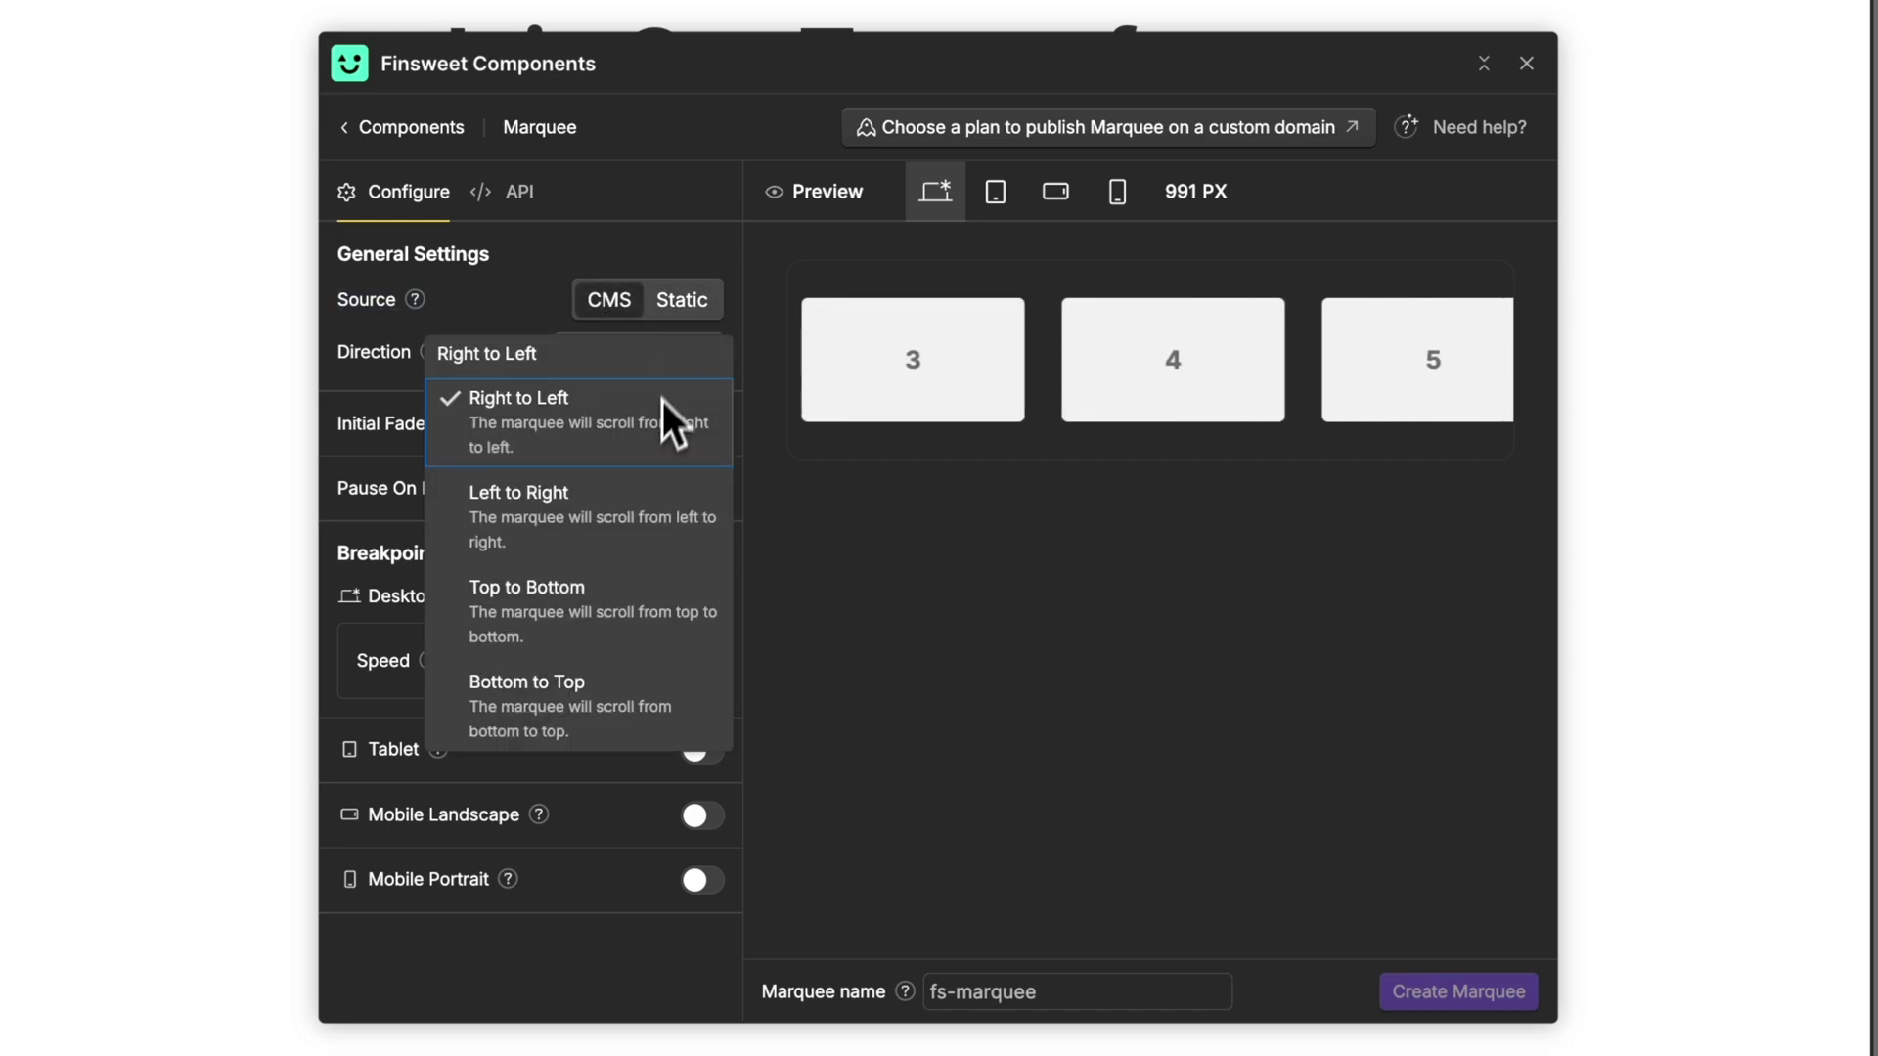
click(620, 502)
click(681, 371)
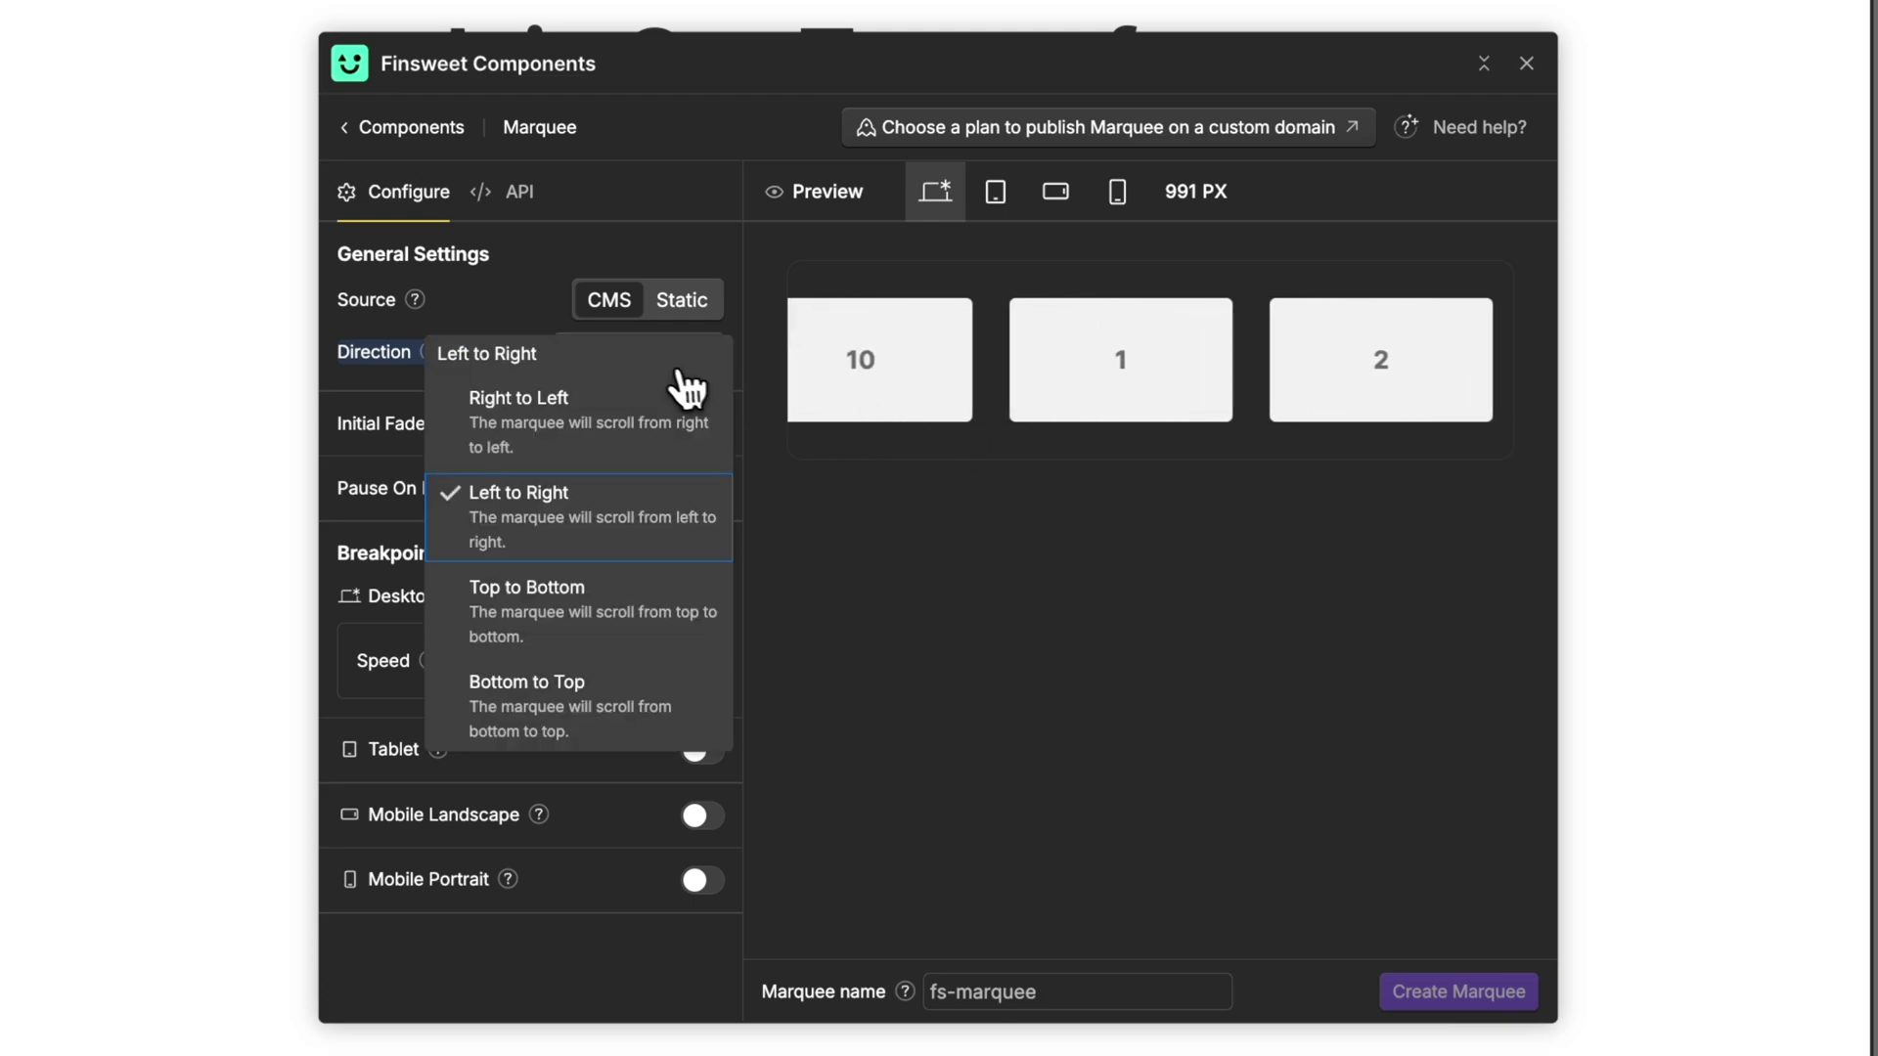
click(616, 601)
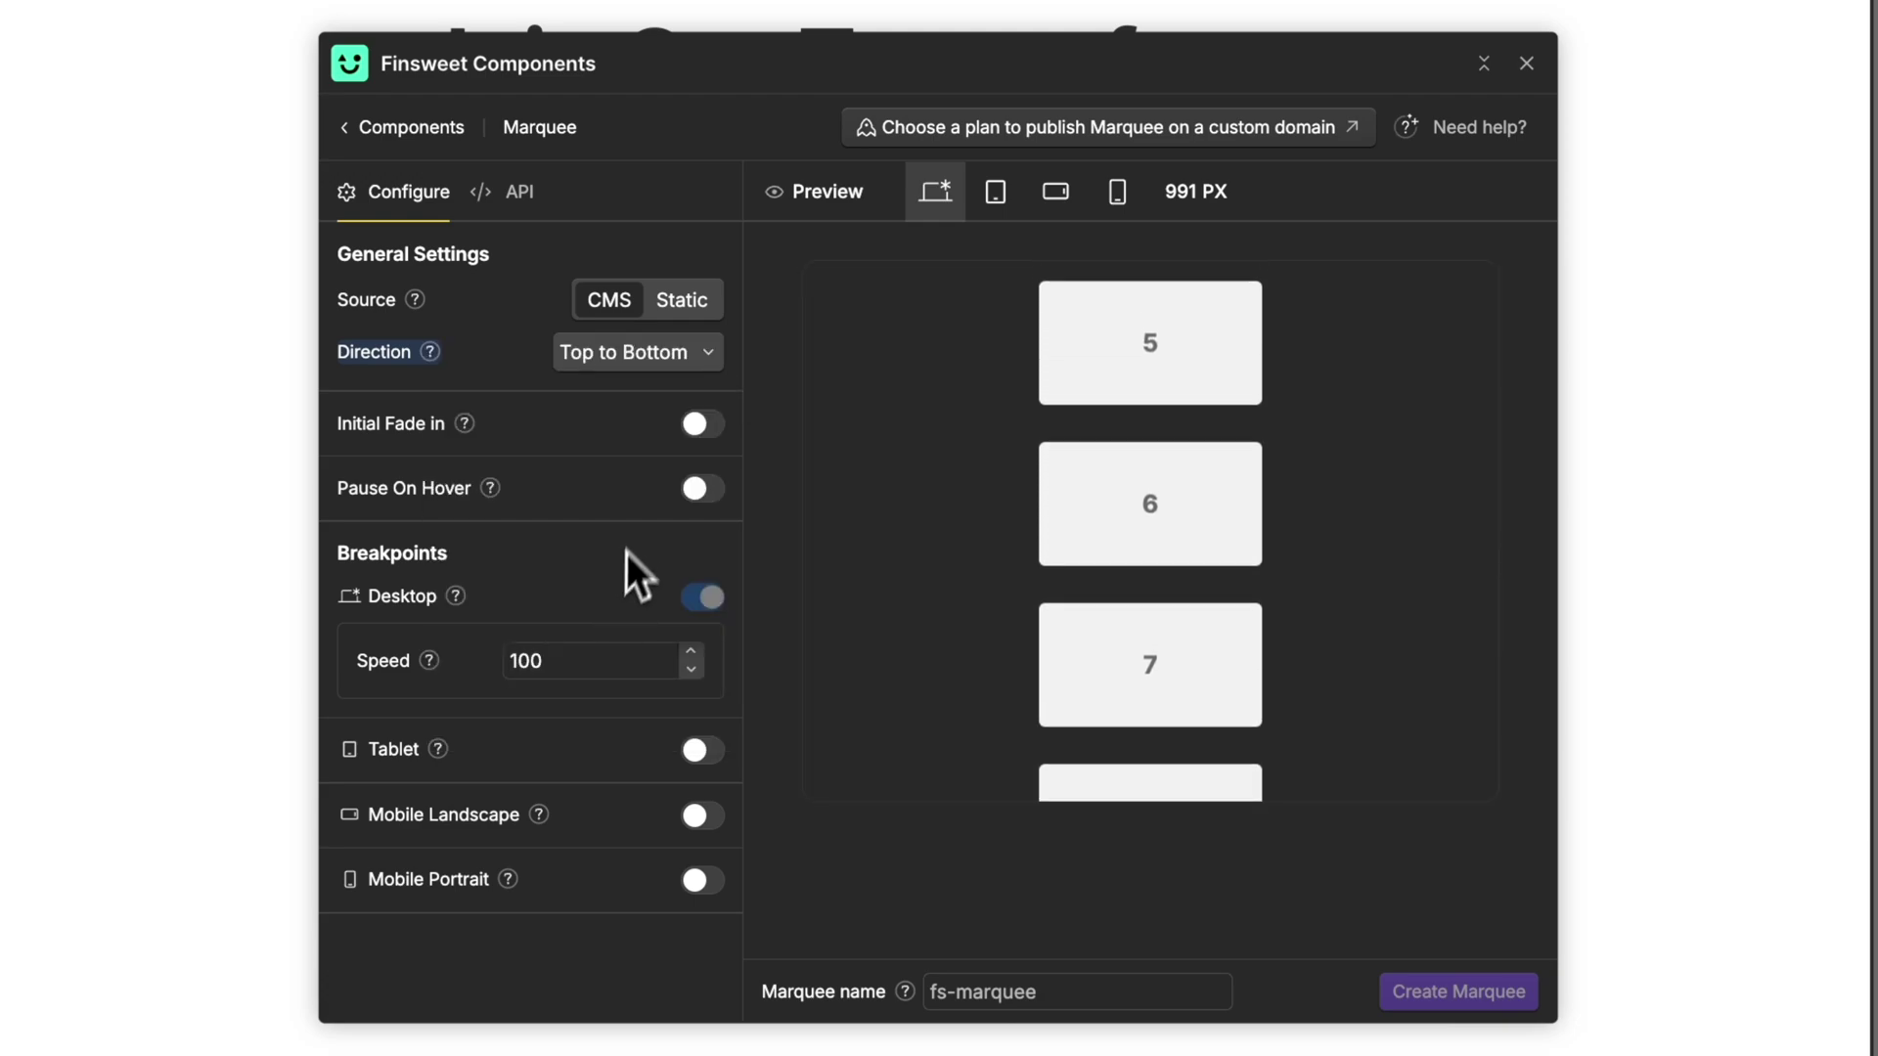
click(697, 360)
click(644, 401)
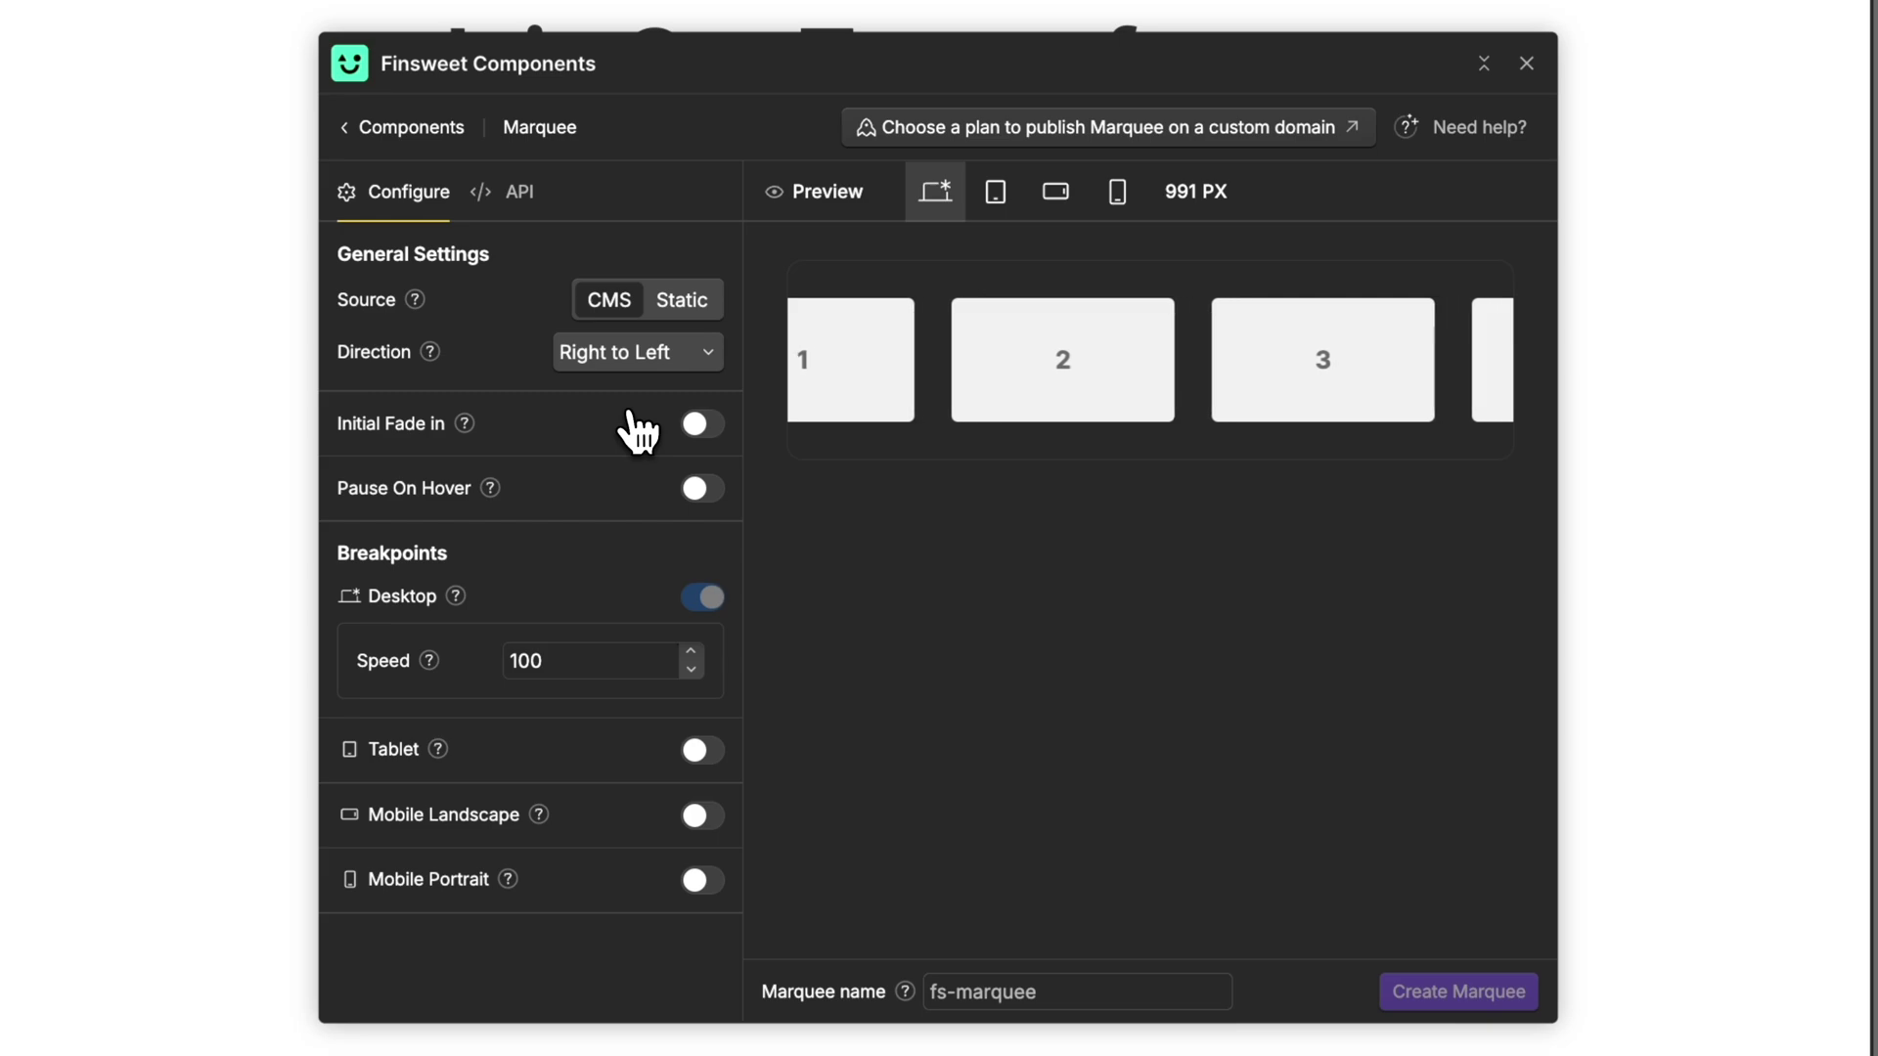
click(703, 425)
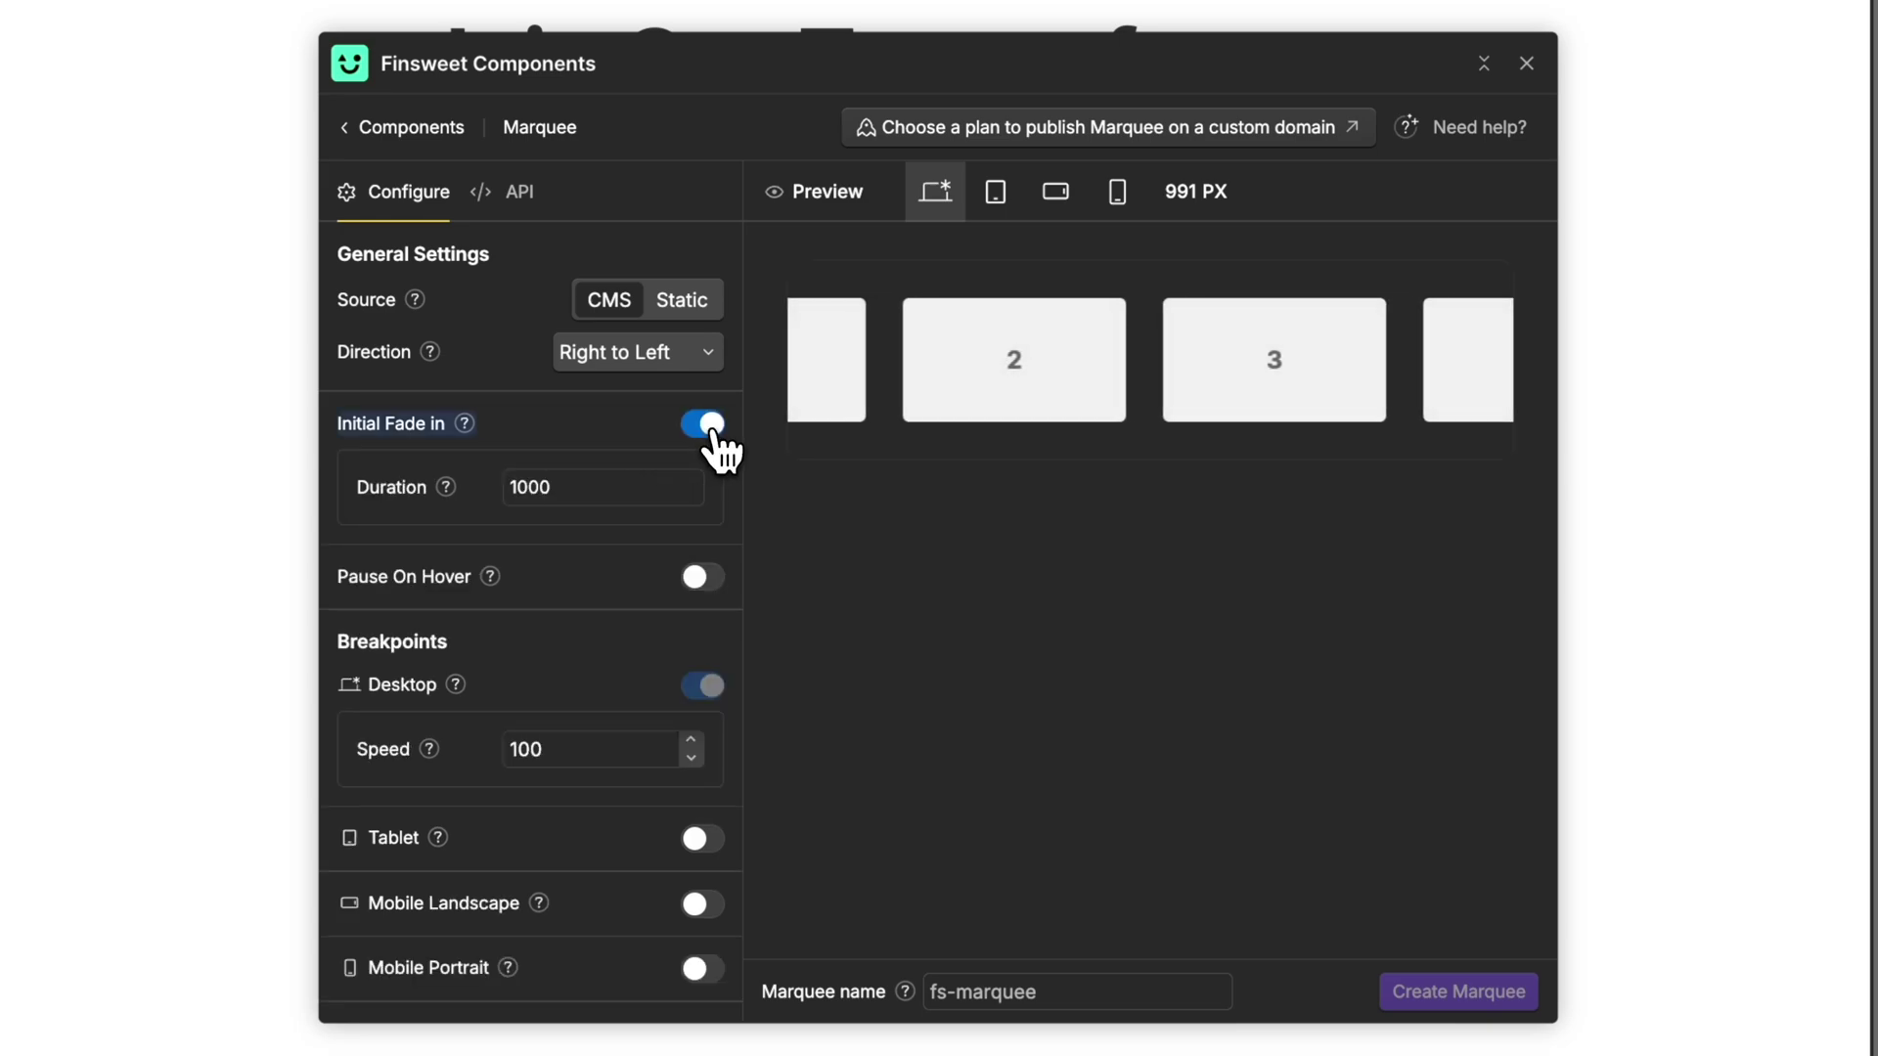
click(712, 438)
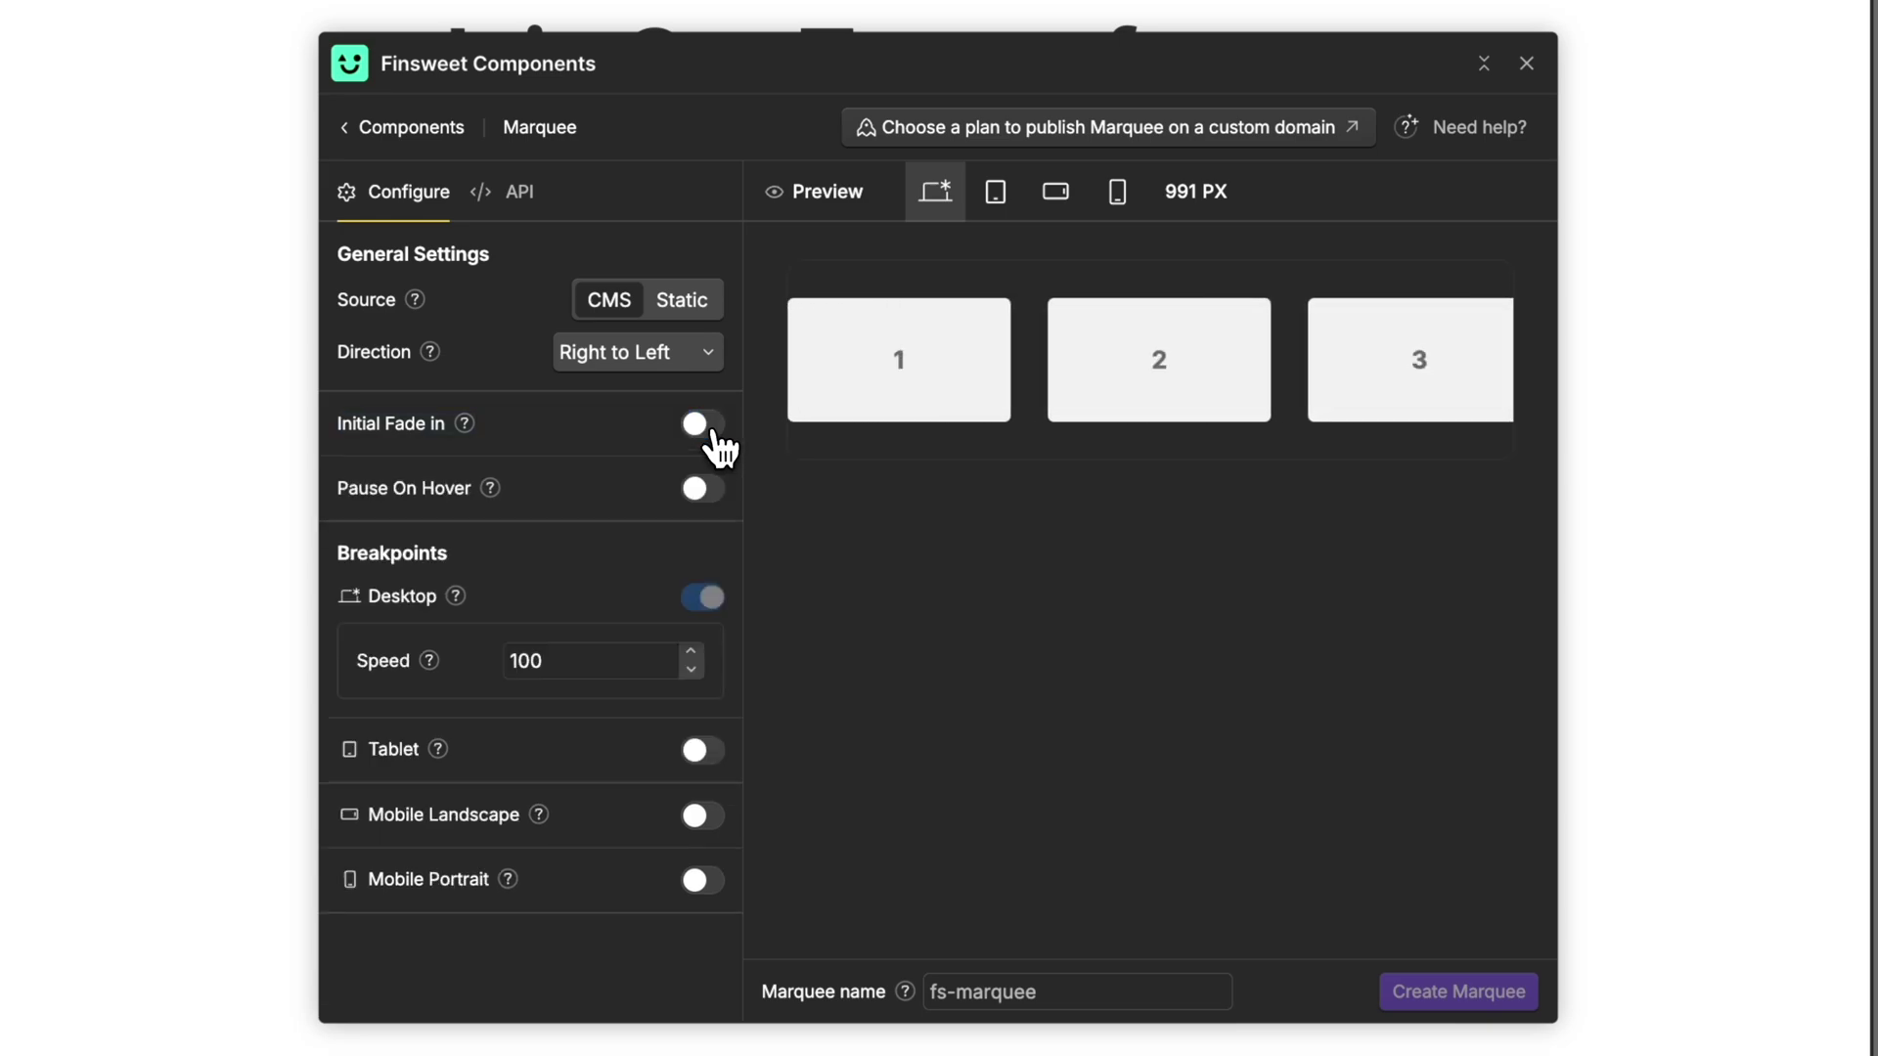
click(702, 491)
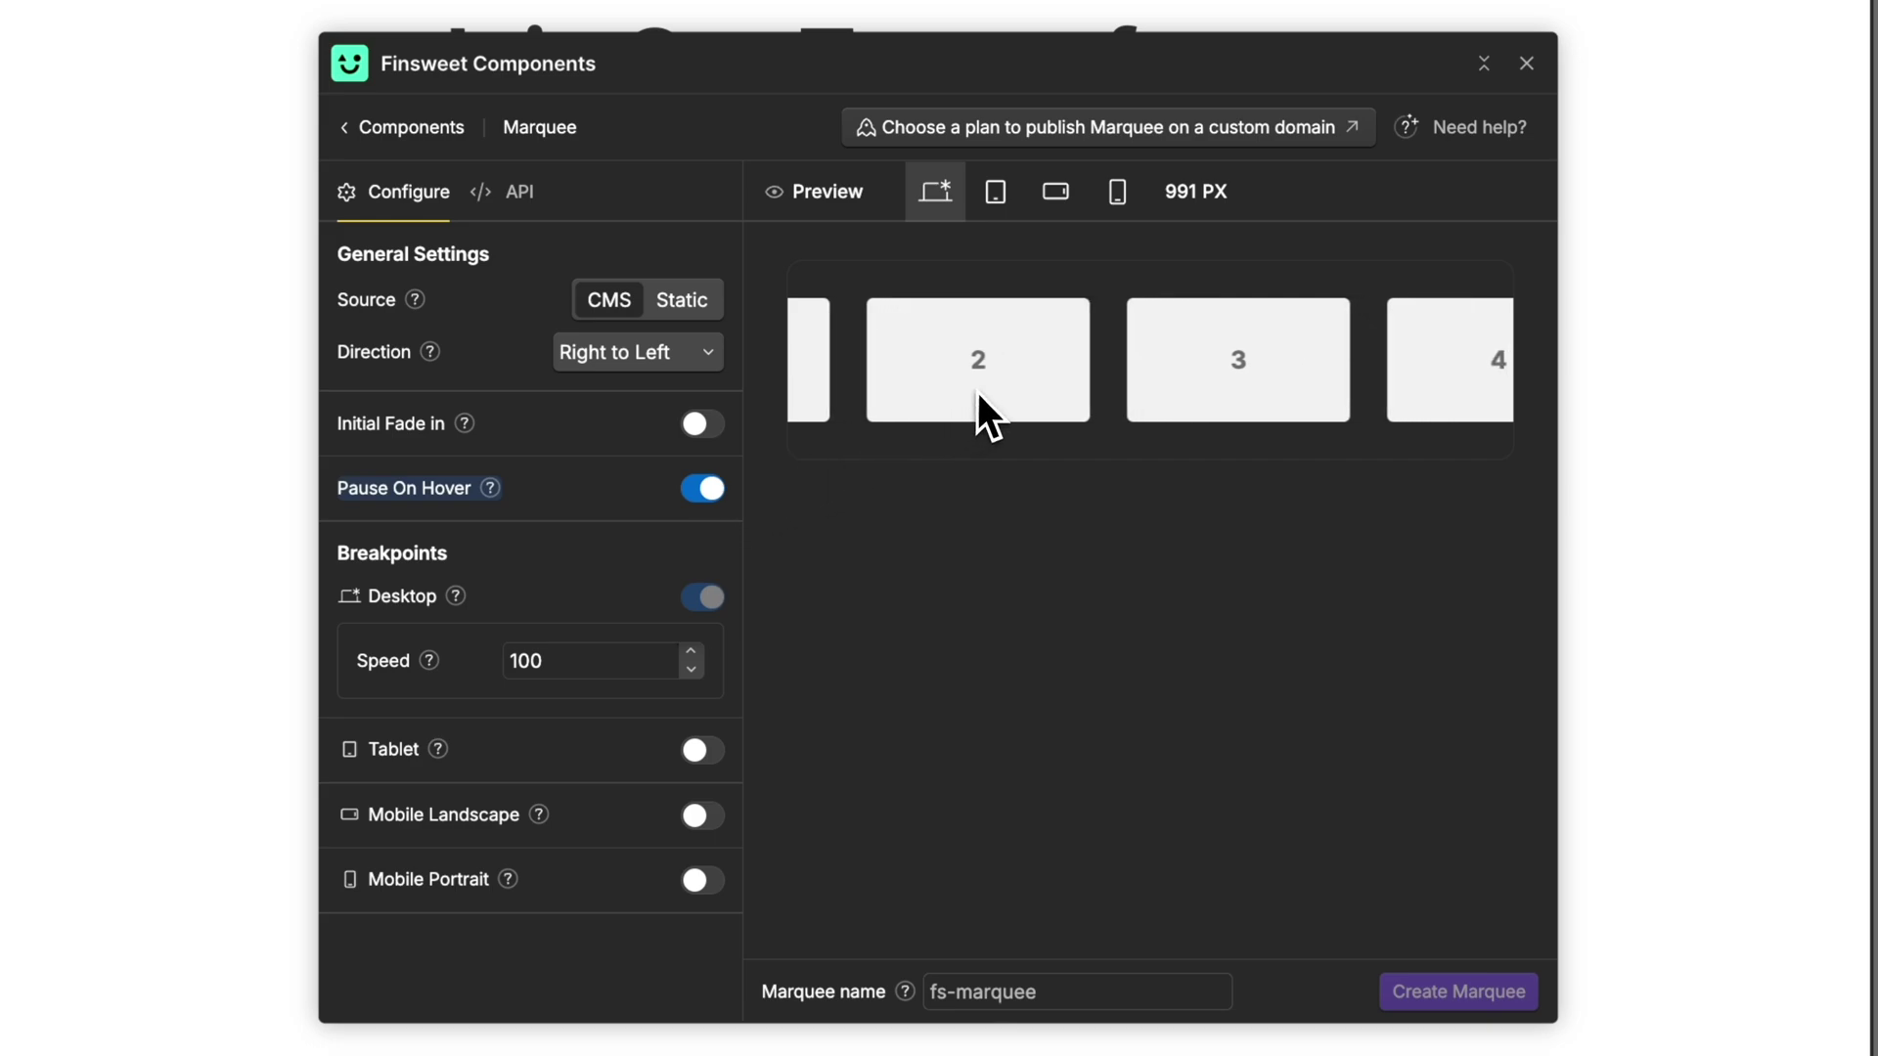
click(704, 491)
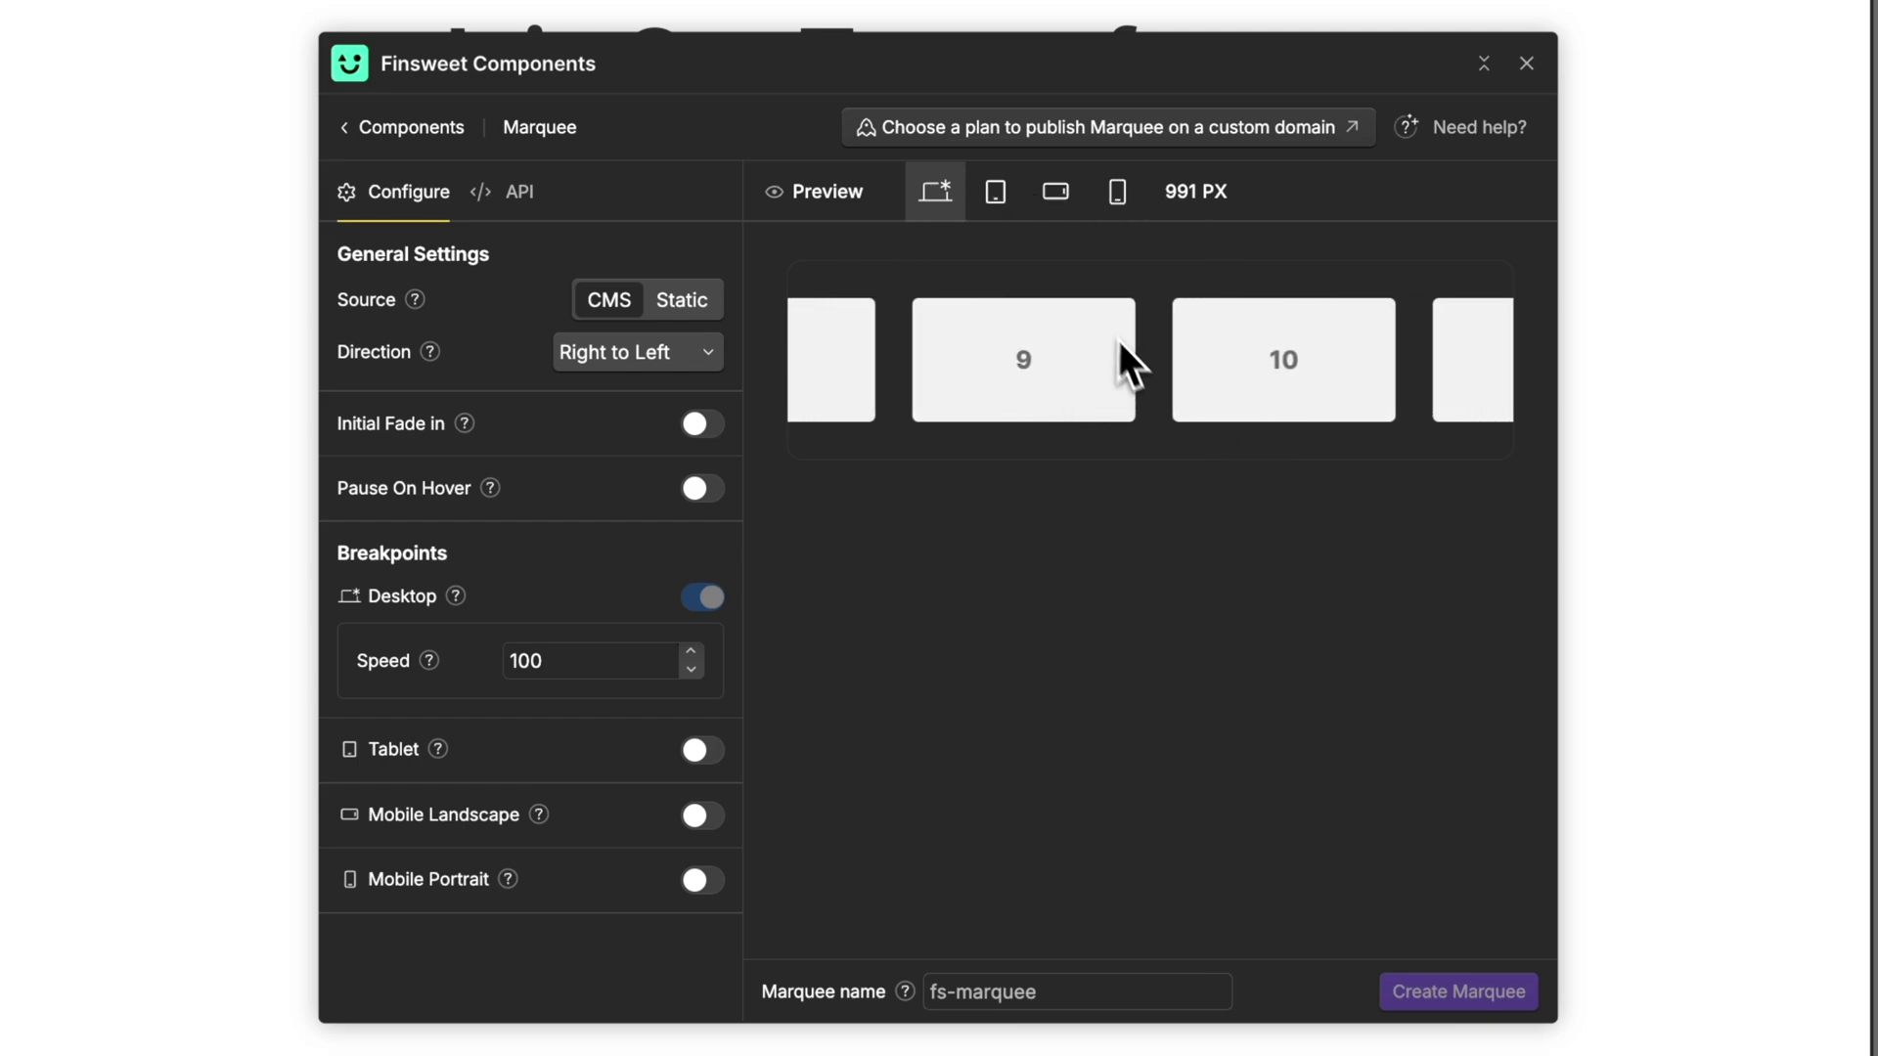
click(1006, 213)
click(1058, 207)
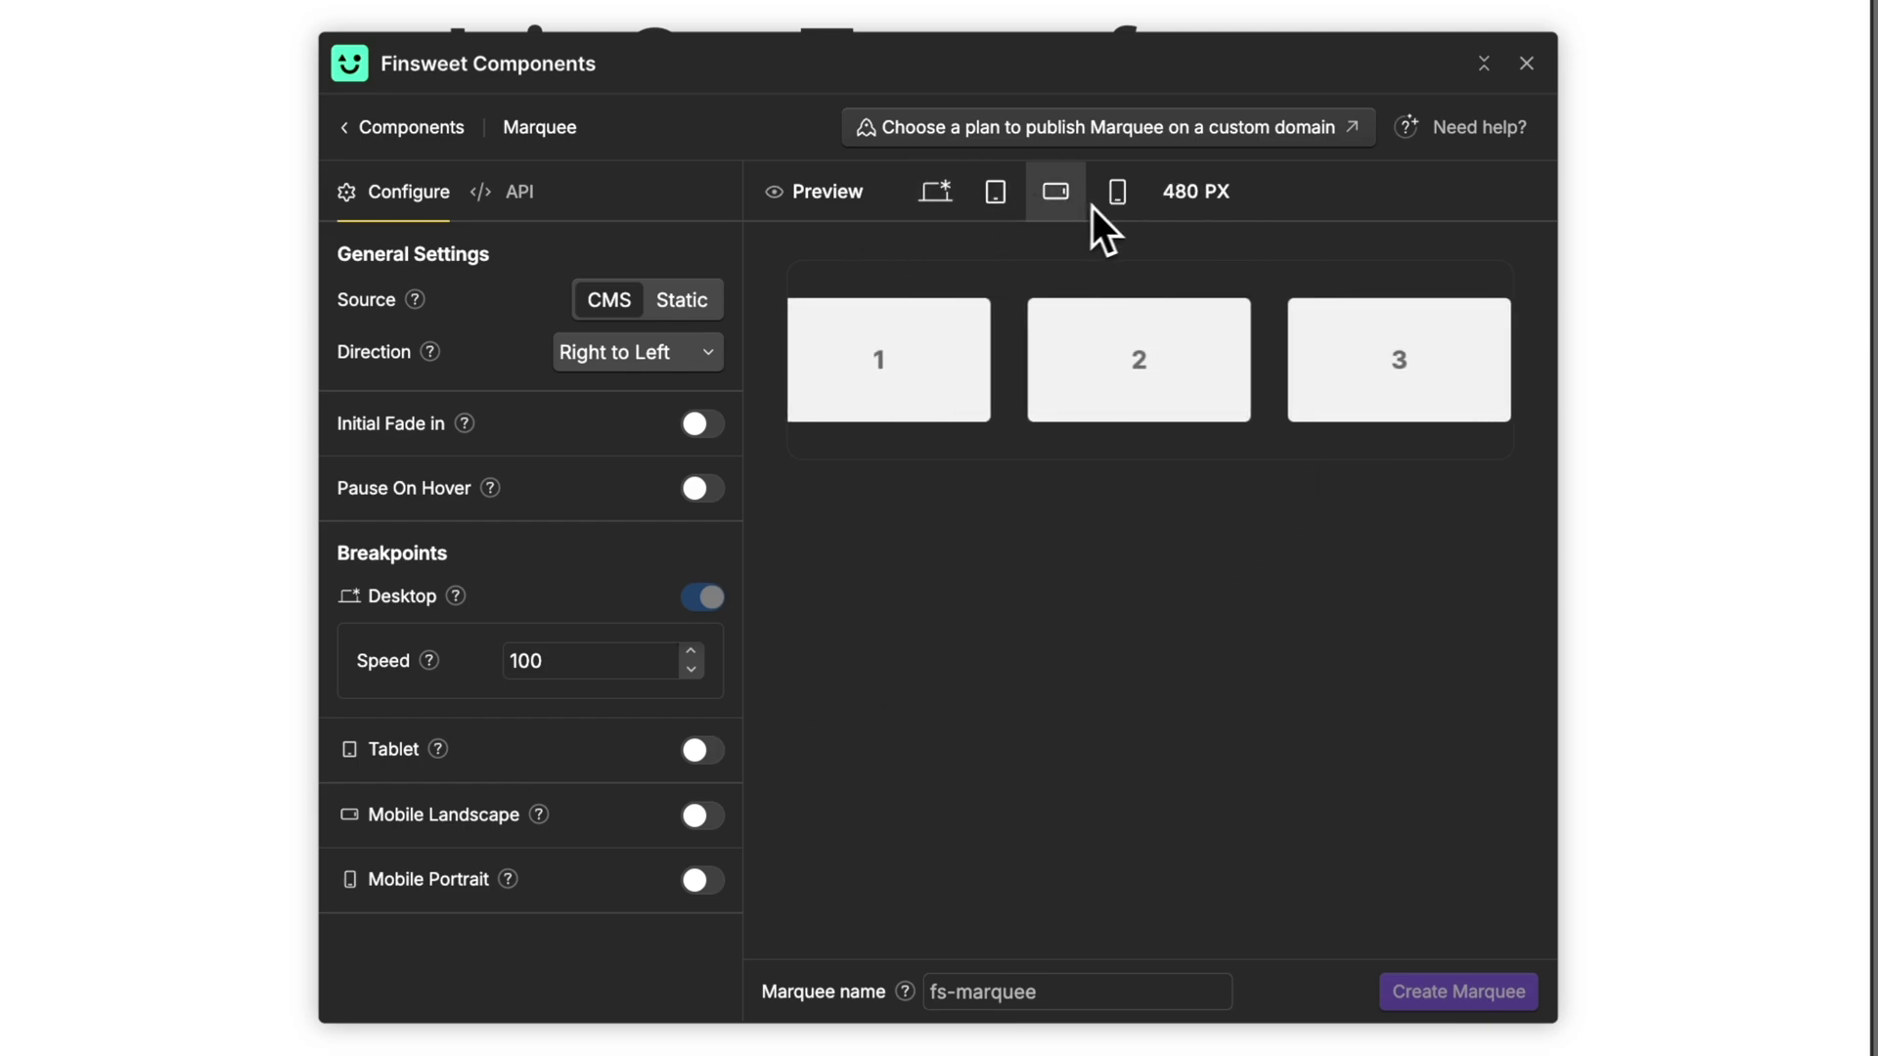
click(1120, 203)
click(943, 198)
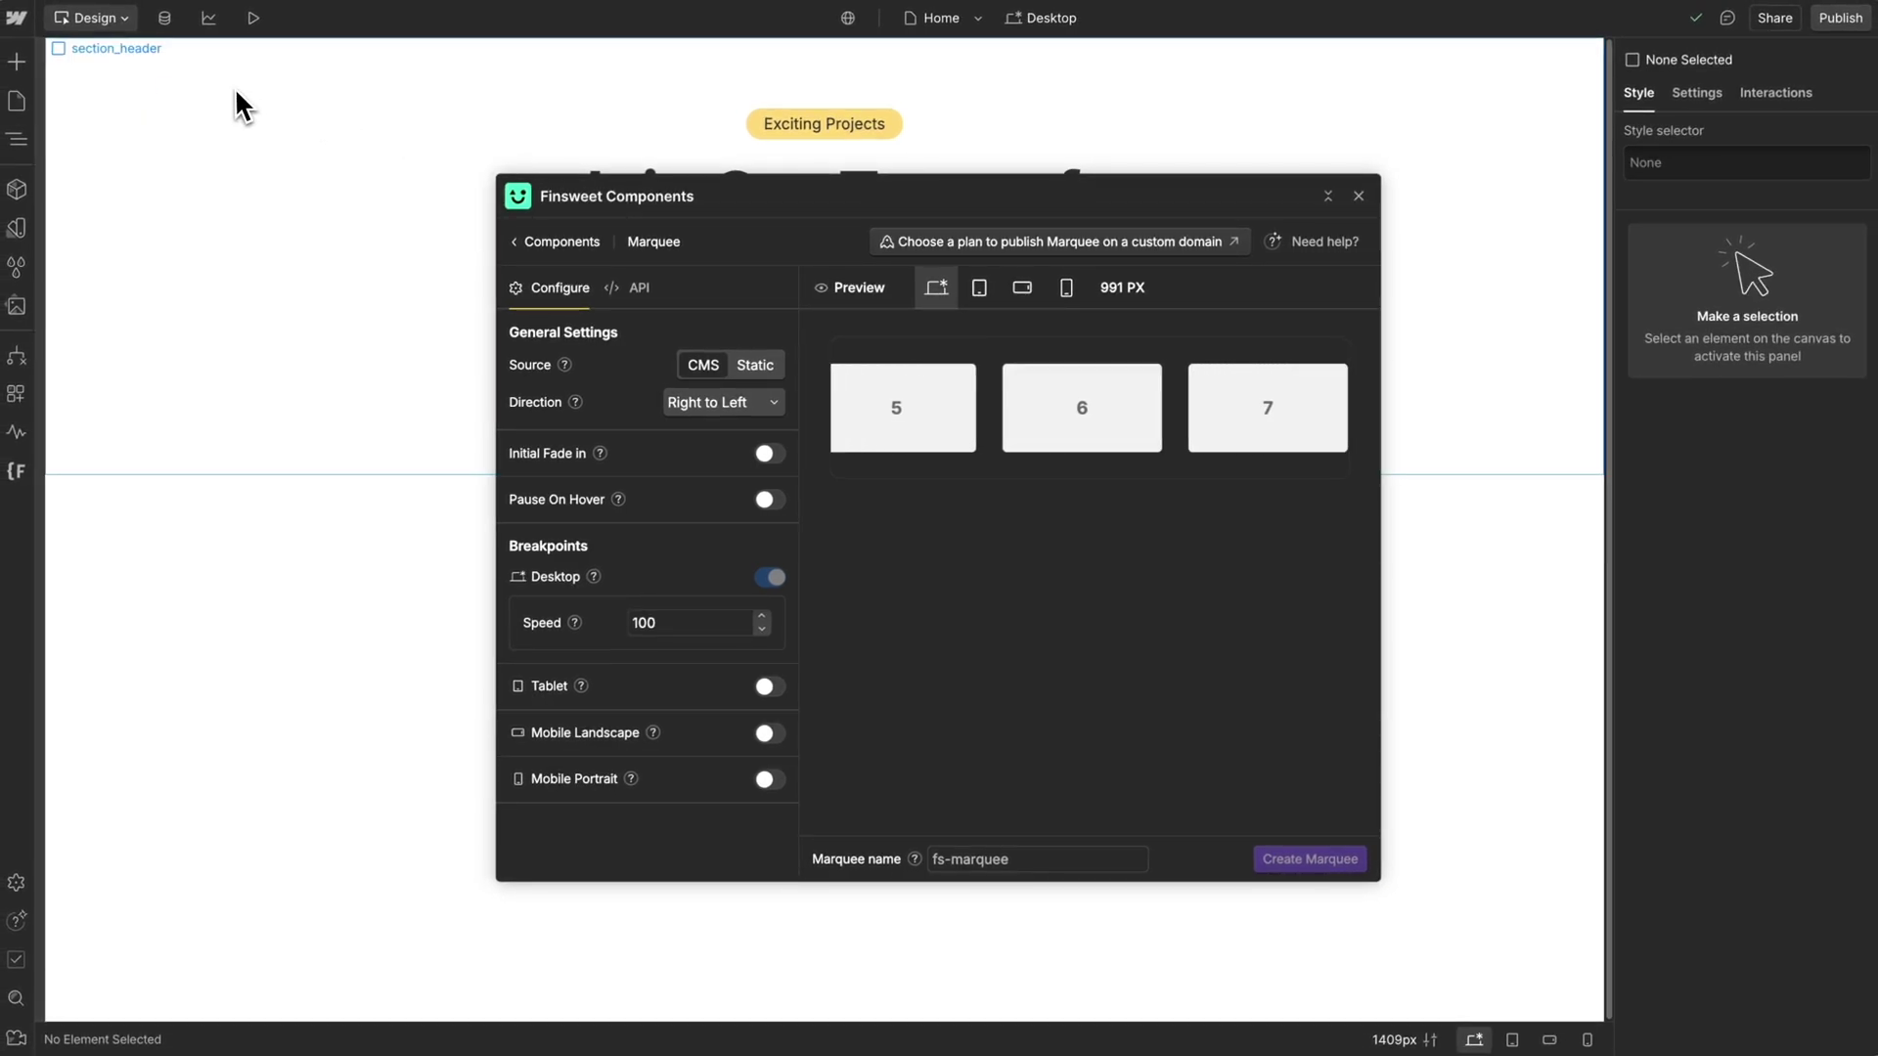
- Create a marquee named 'team' in section_header with pause on hover and desktop speed 50
click(235, 90)
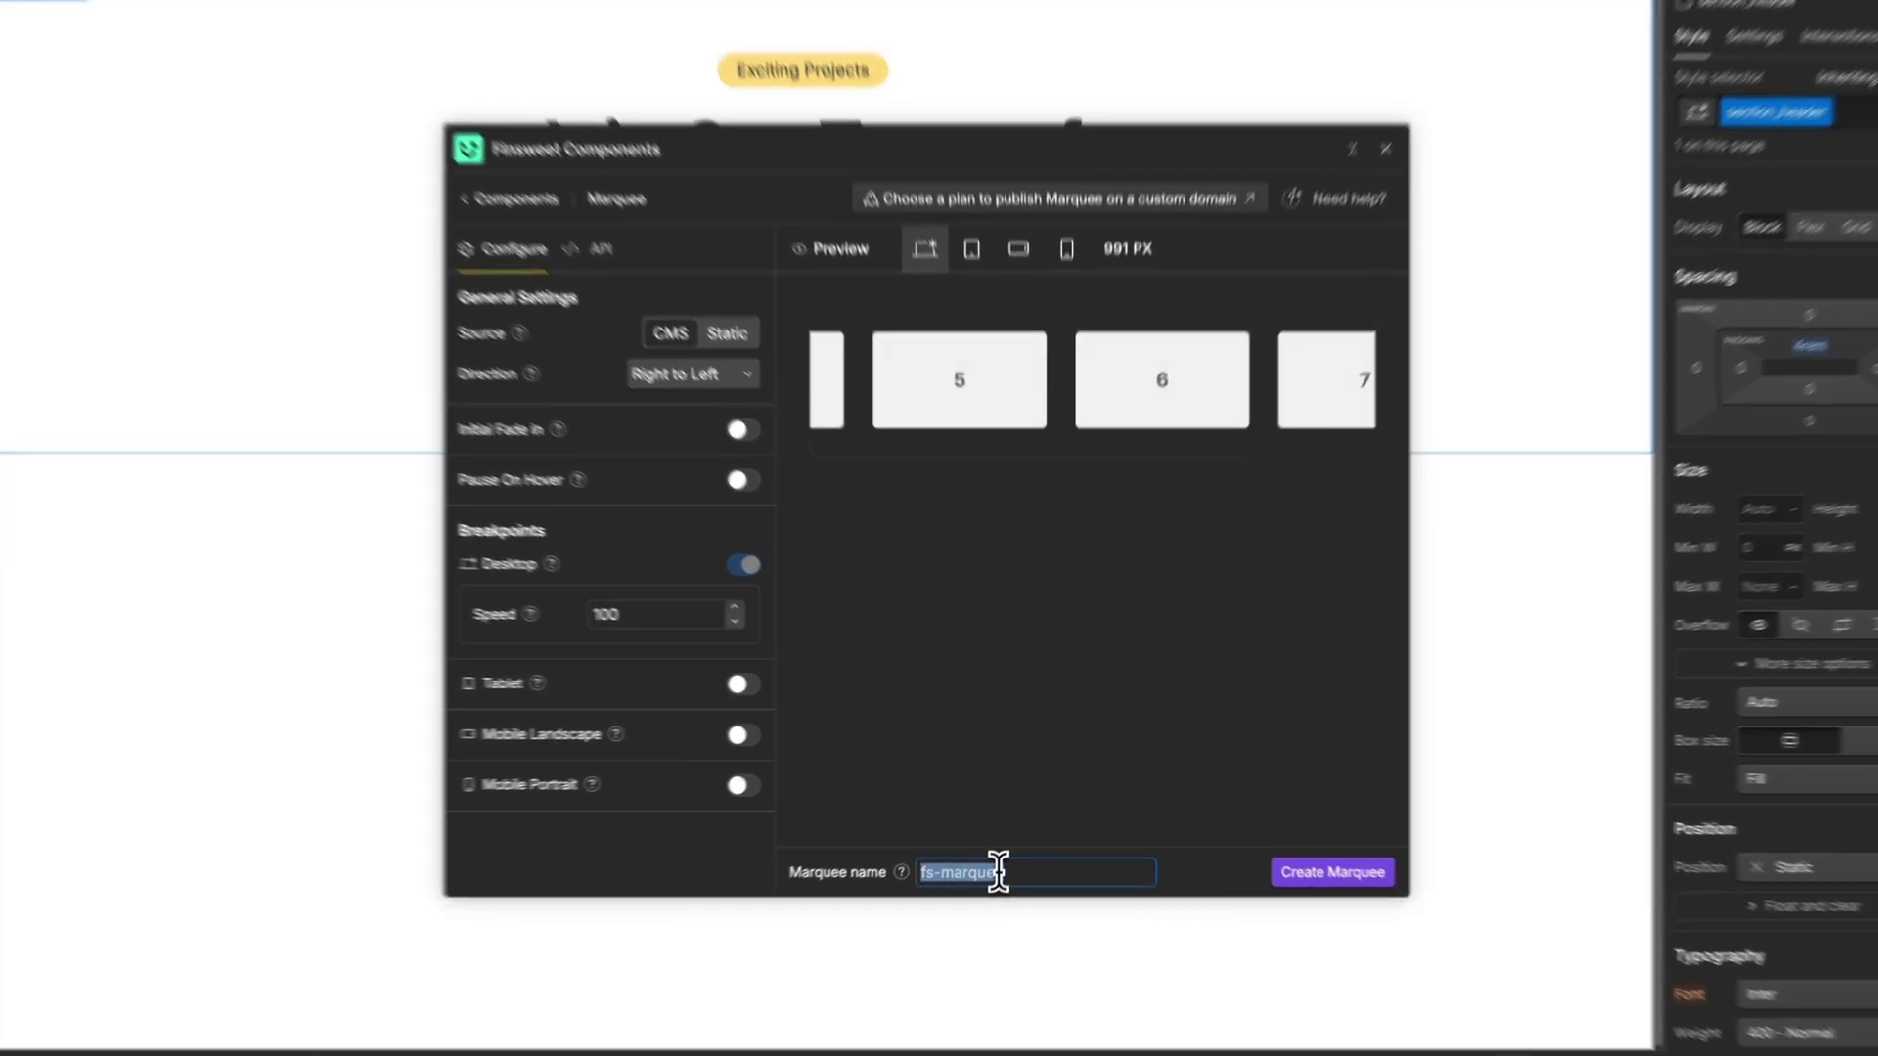
text(team)
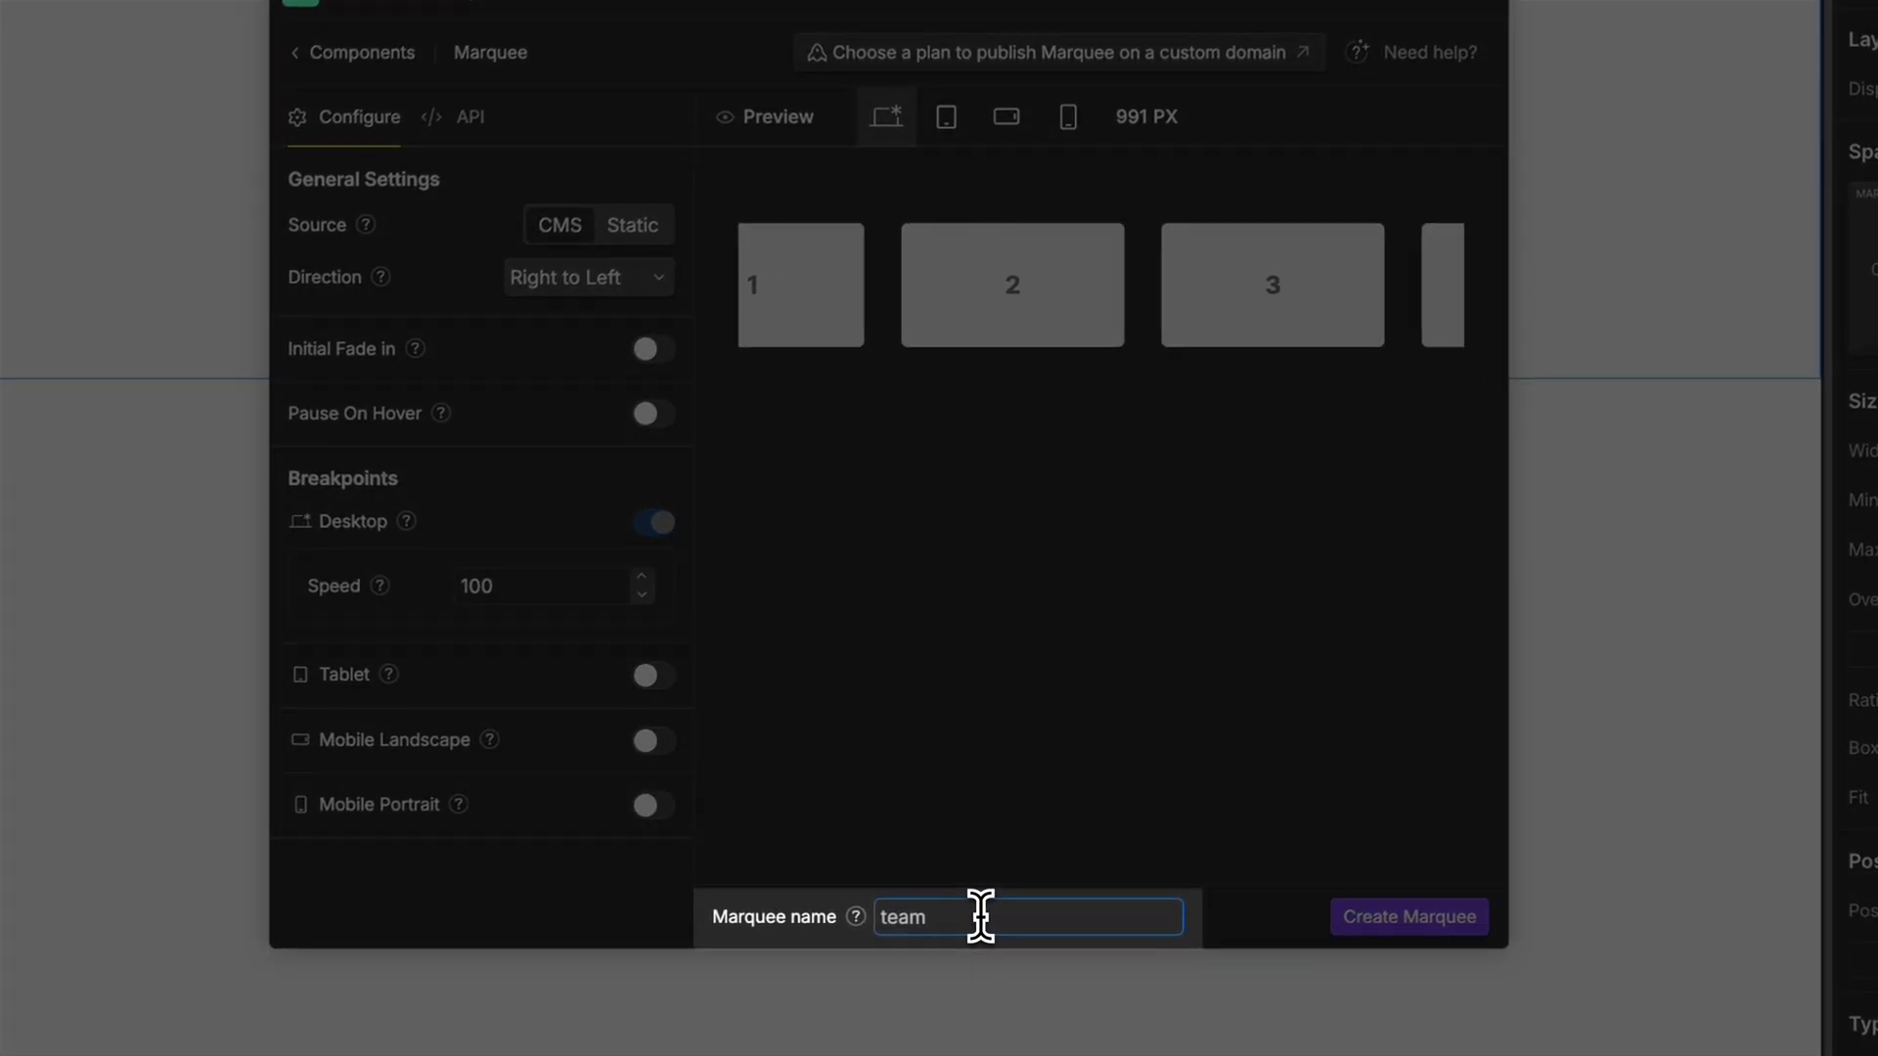
click(1237, 933)
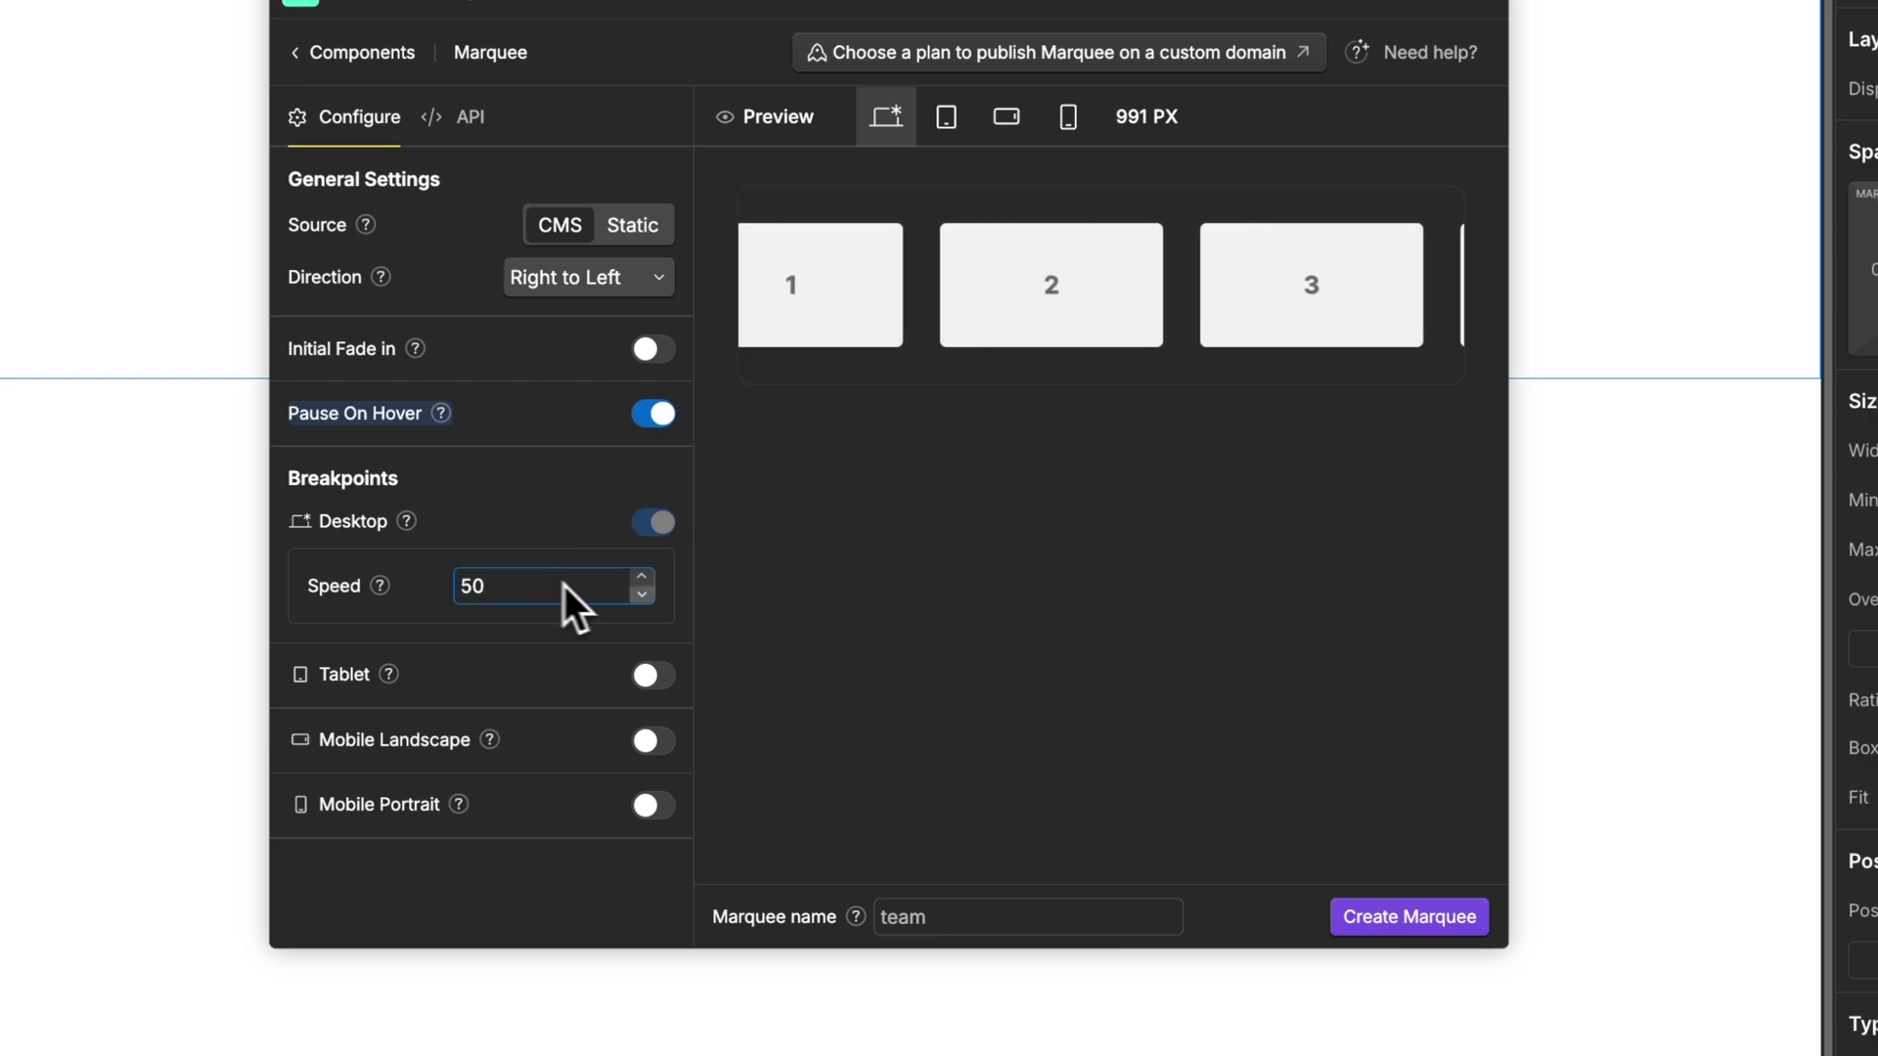
click(719, 598)
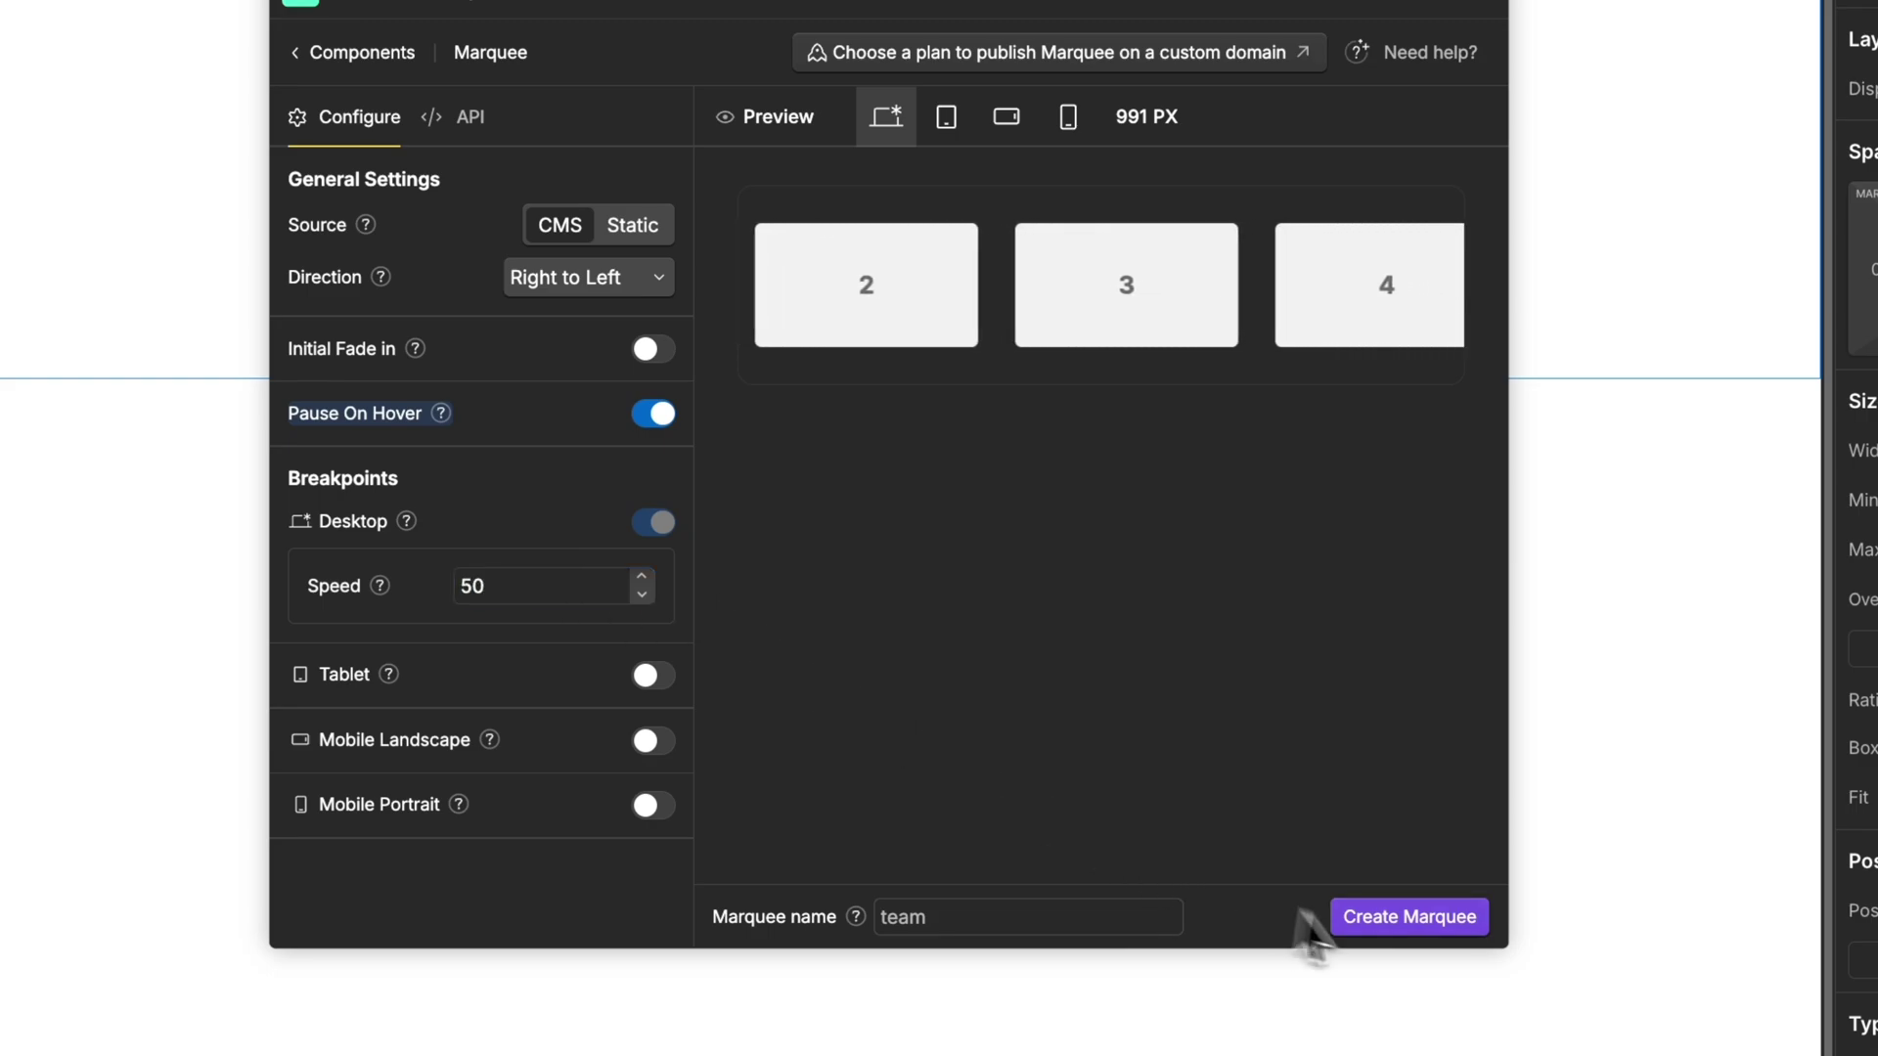
click(1409, 918)
click(1140, 606)
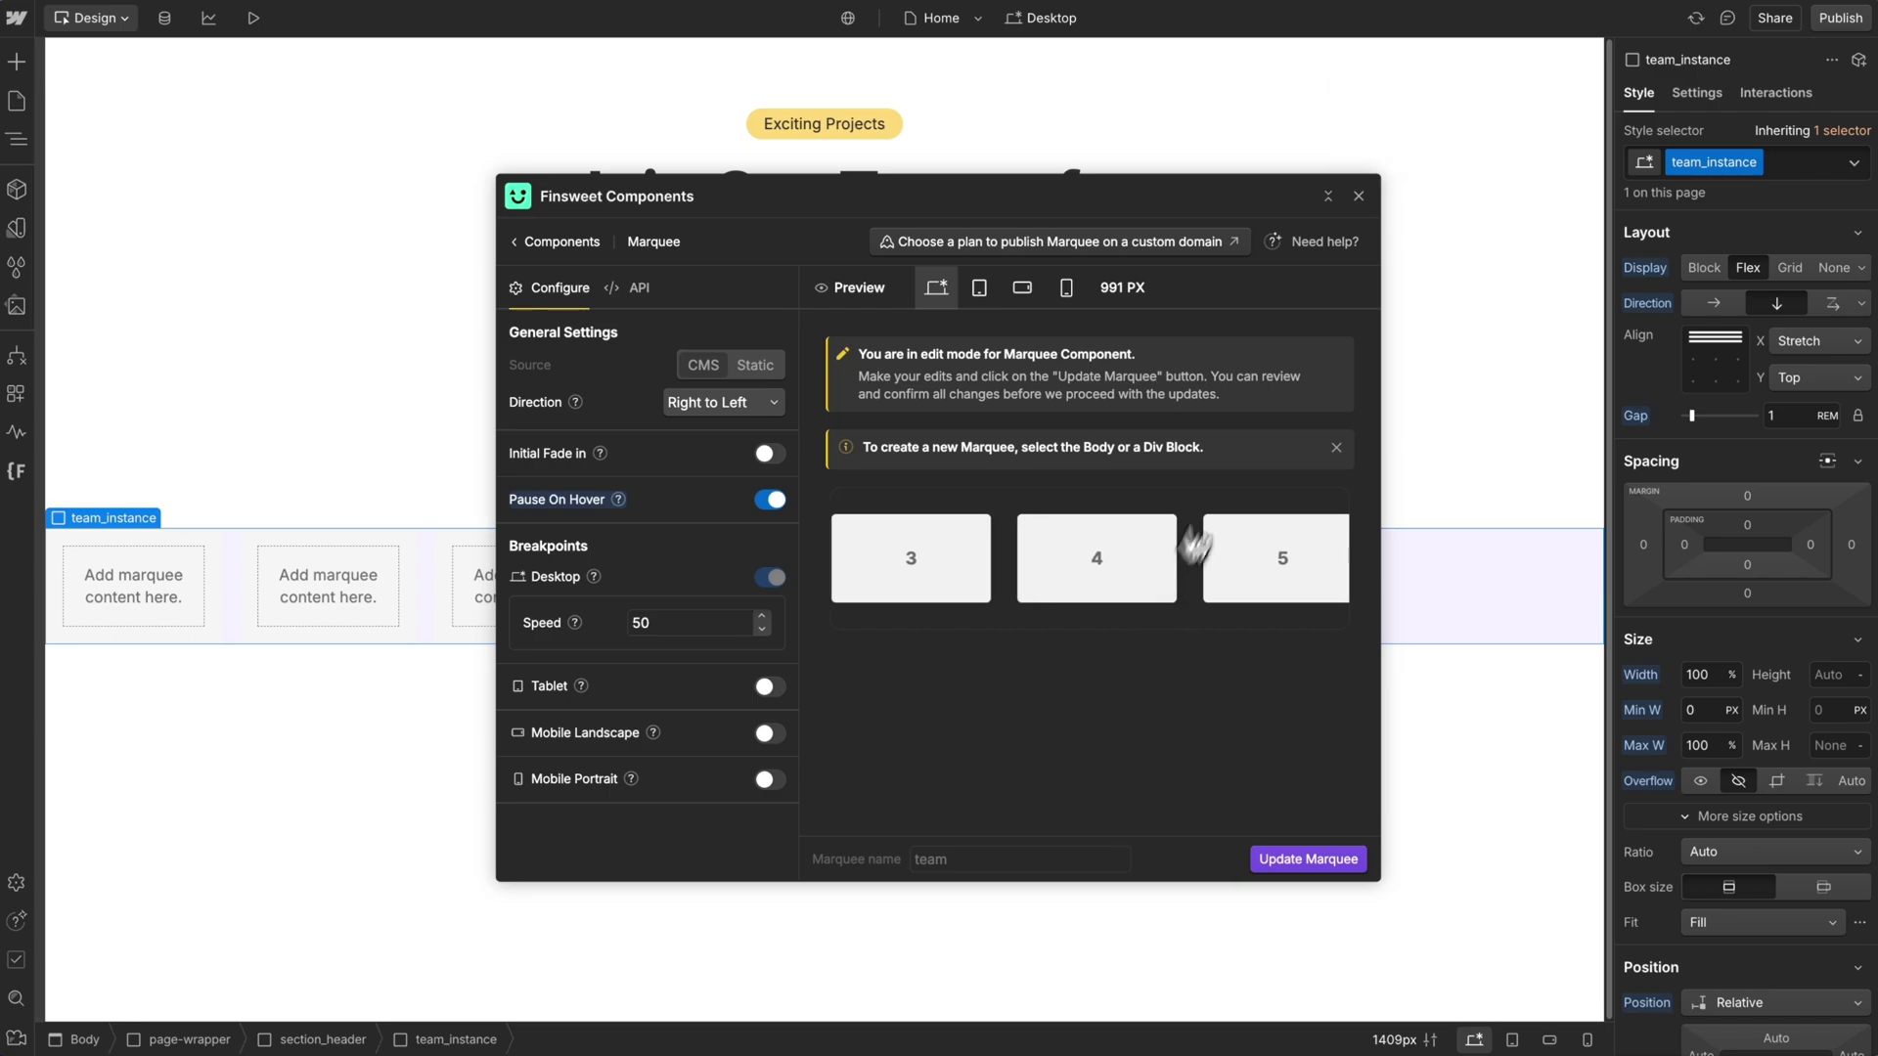
- Close Finsweet Components and inspect team_instance's collection list and its marquee attributes in Settings
click(1358, 196)
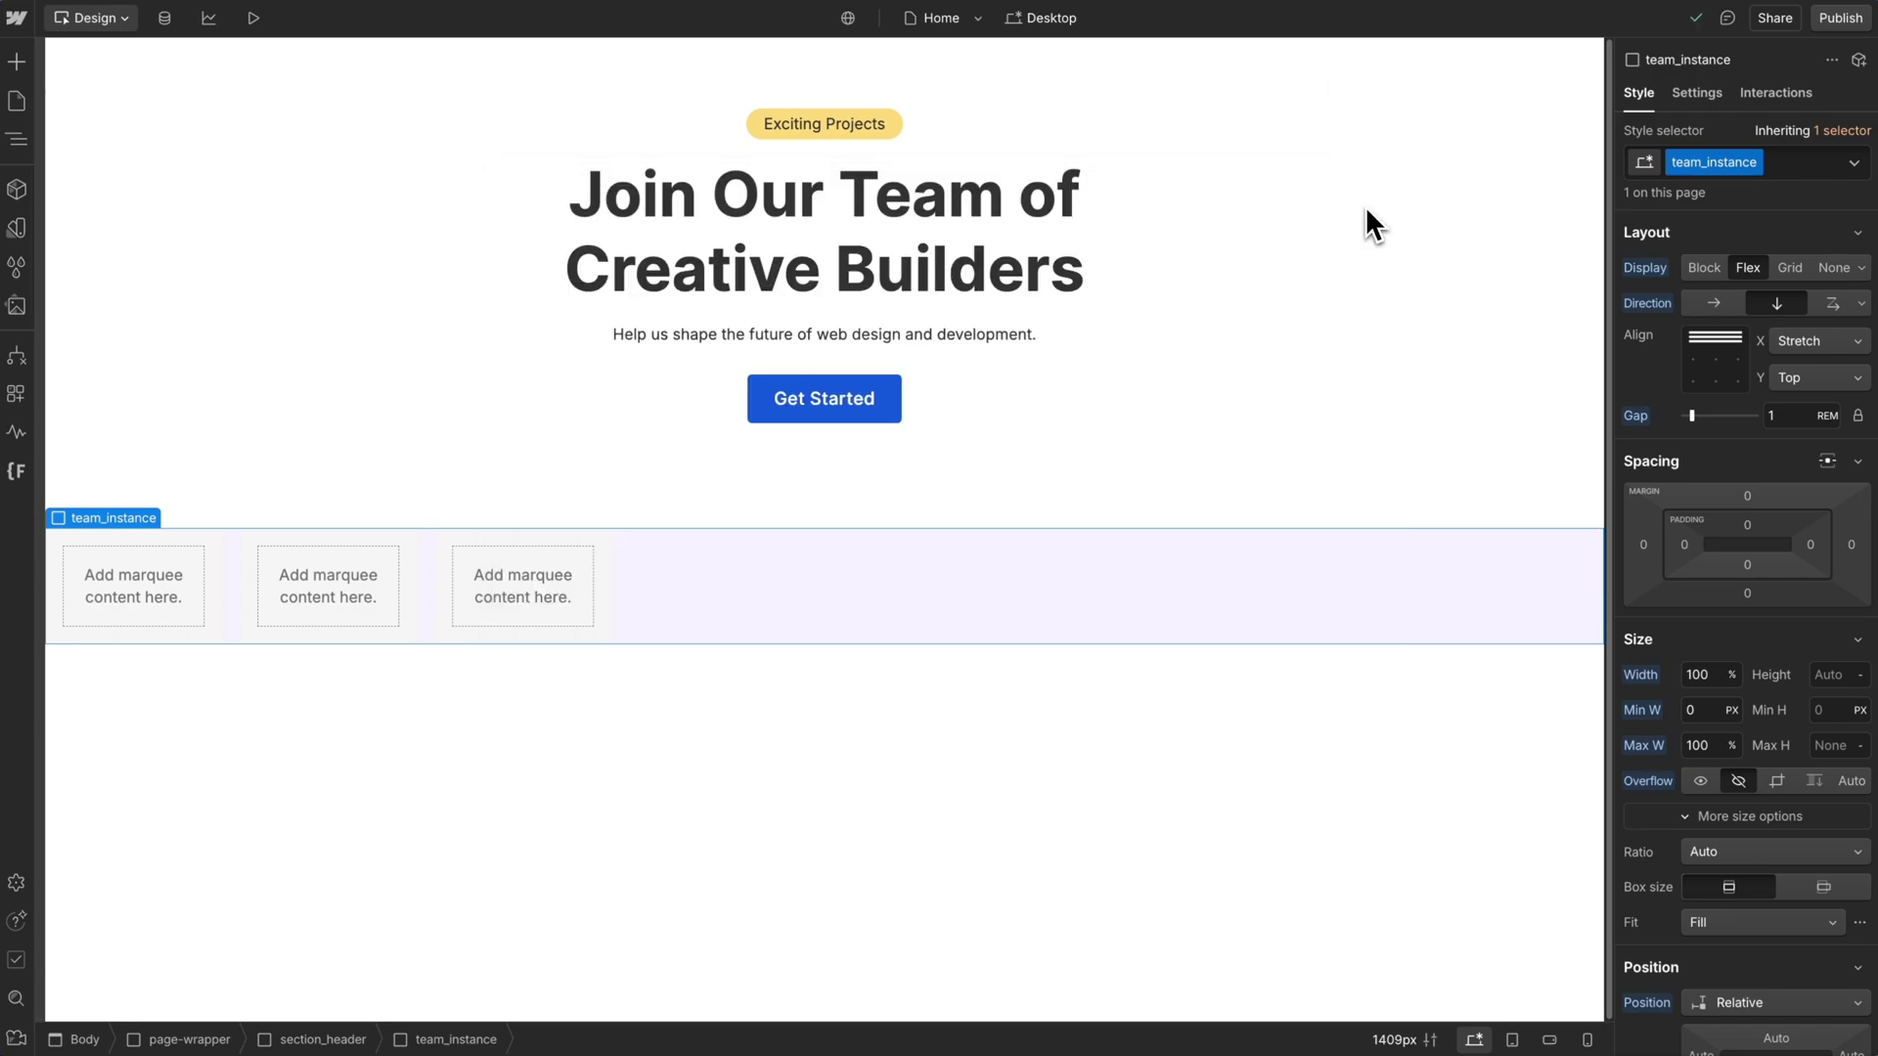
click(17, 139)
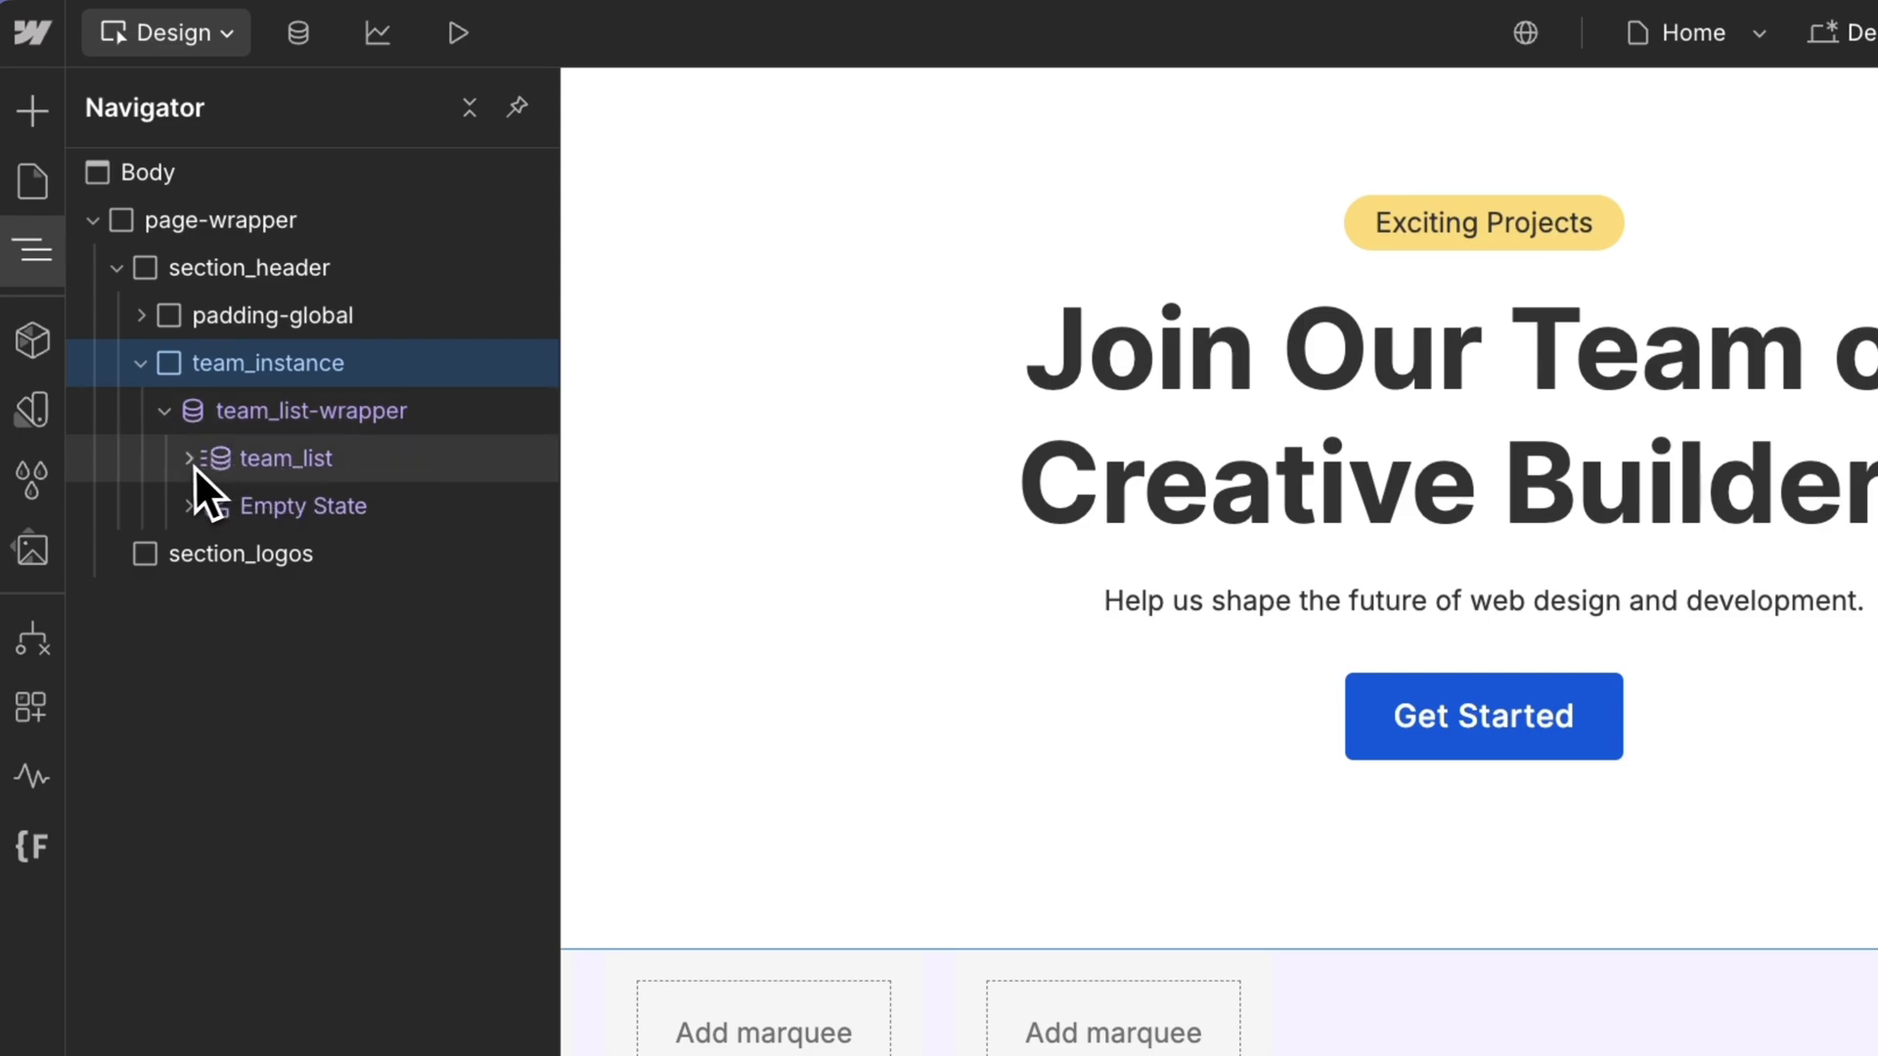
click(189, 459)
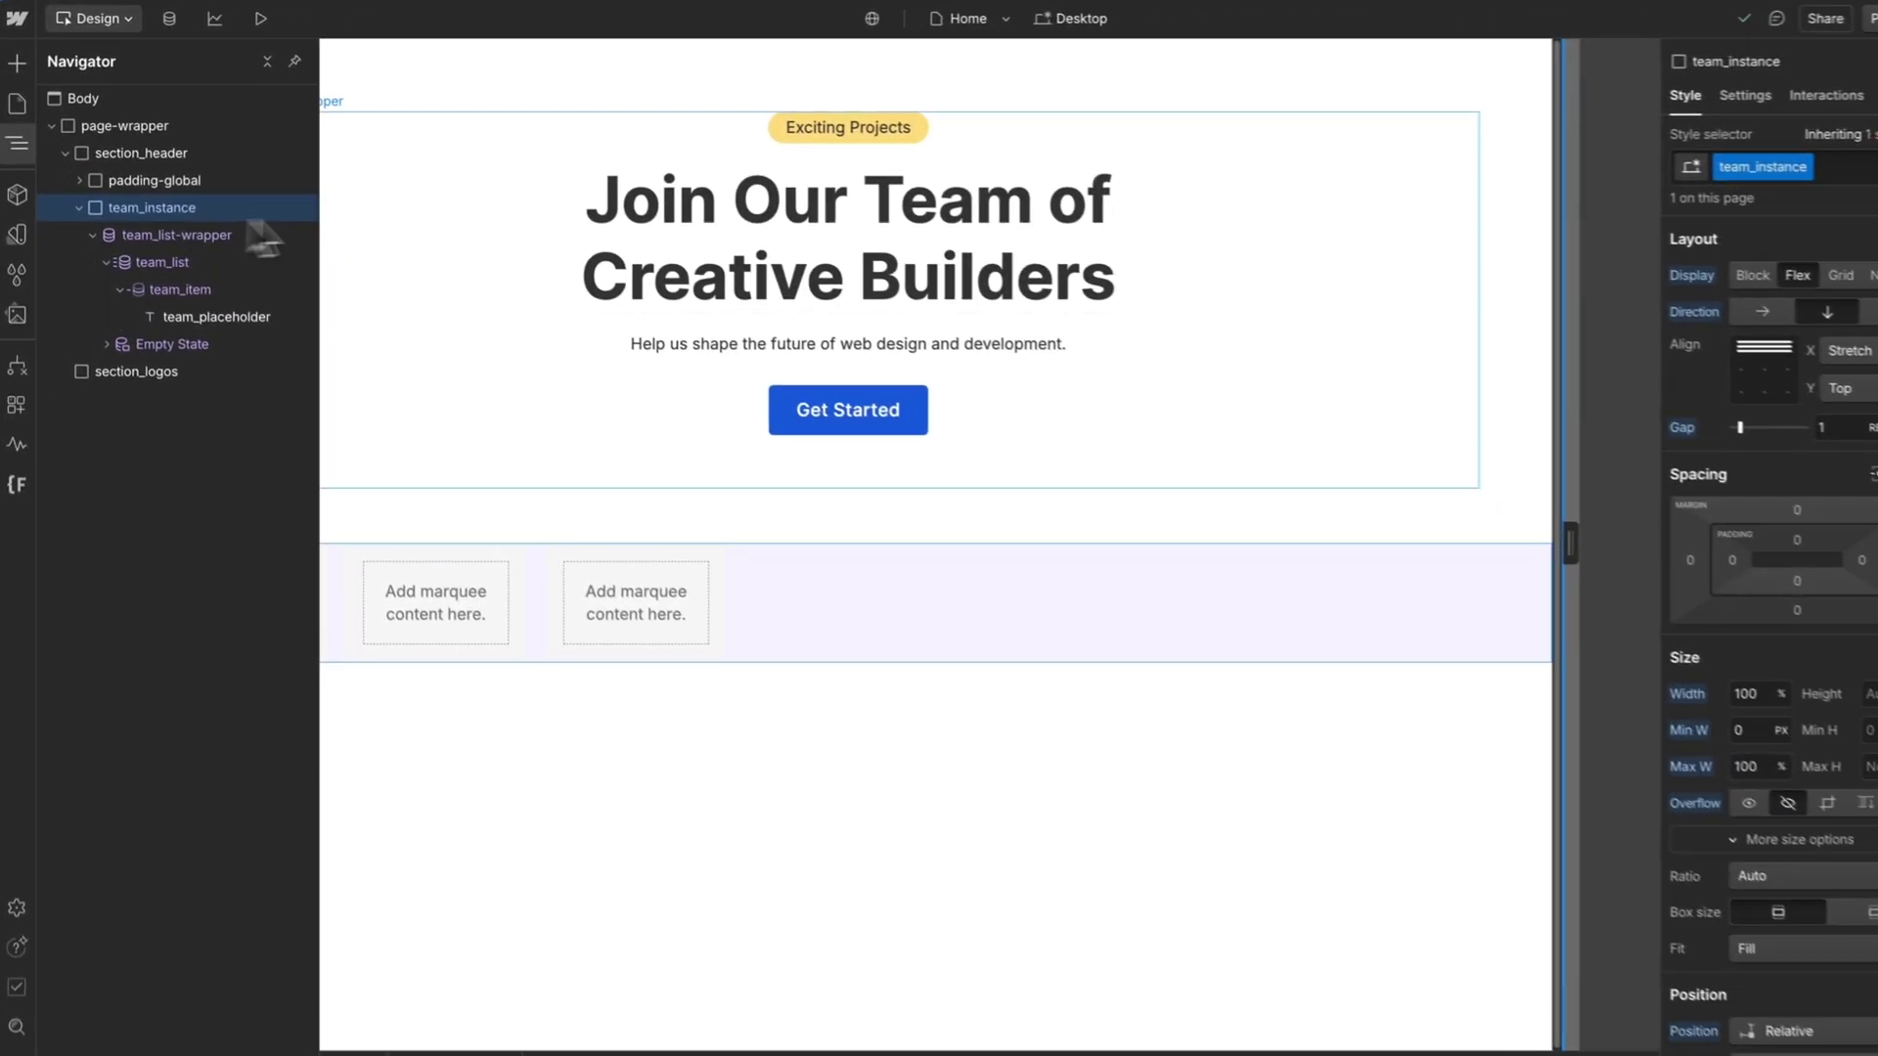
click(1698, 97)
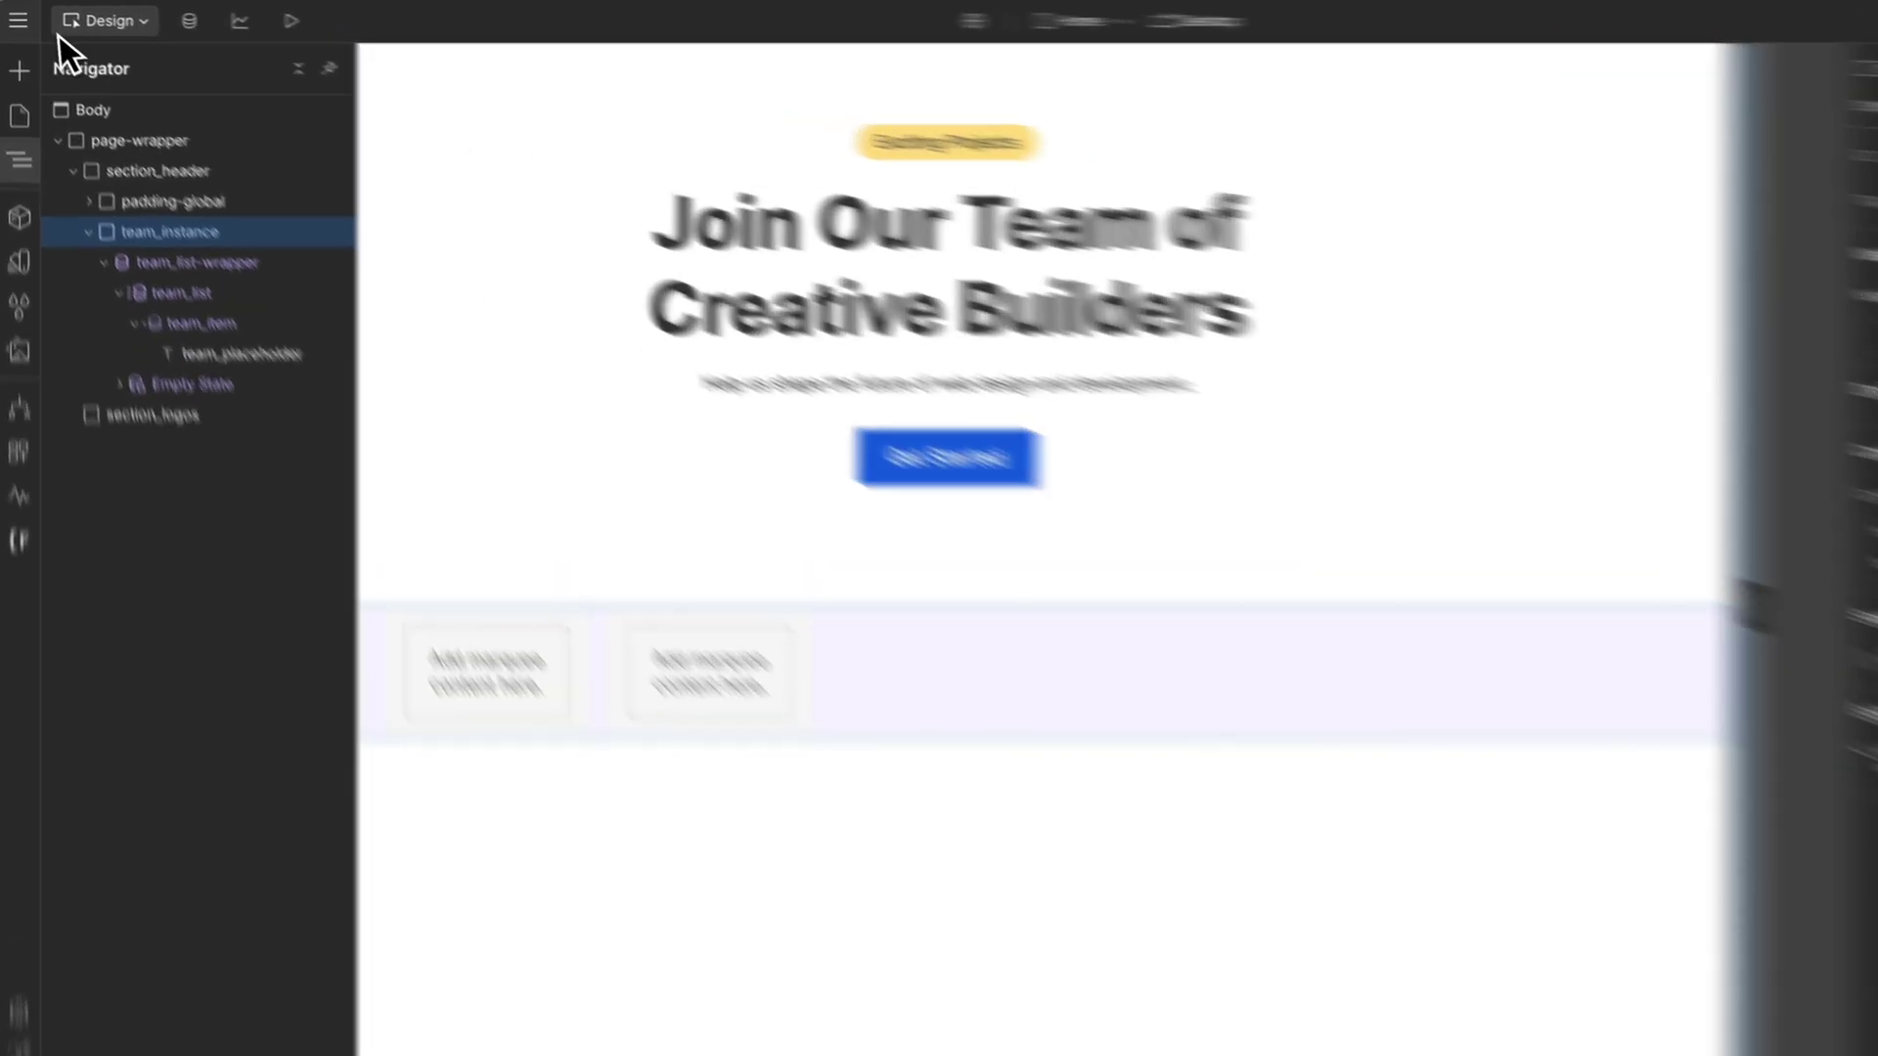
- View the Finsweet Components script under Site settings' Custom code, then return to that page
click(18, 20)
click(43, 96)
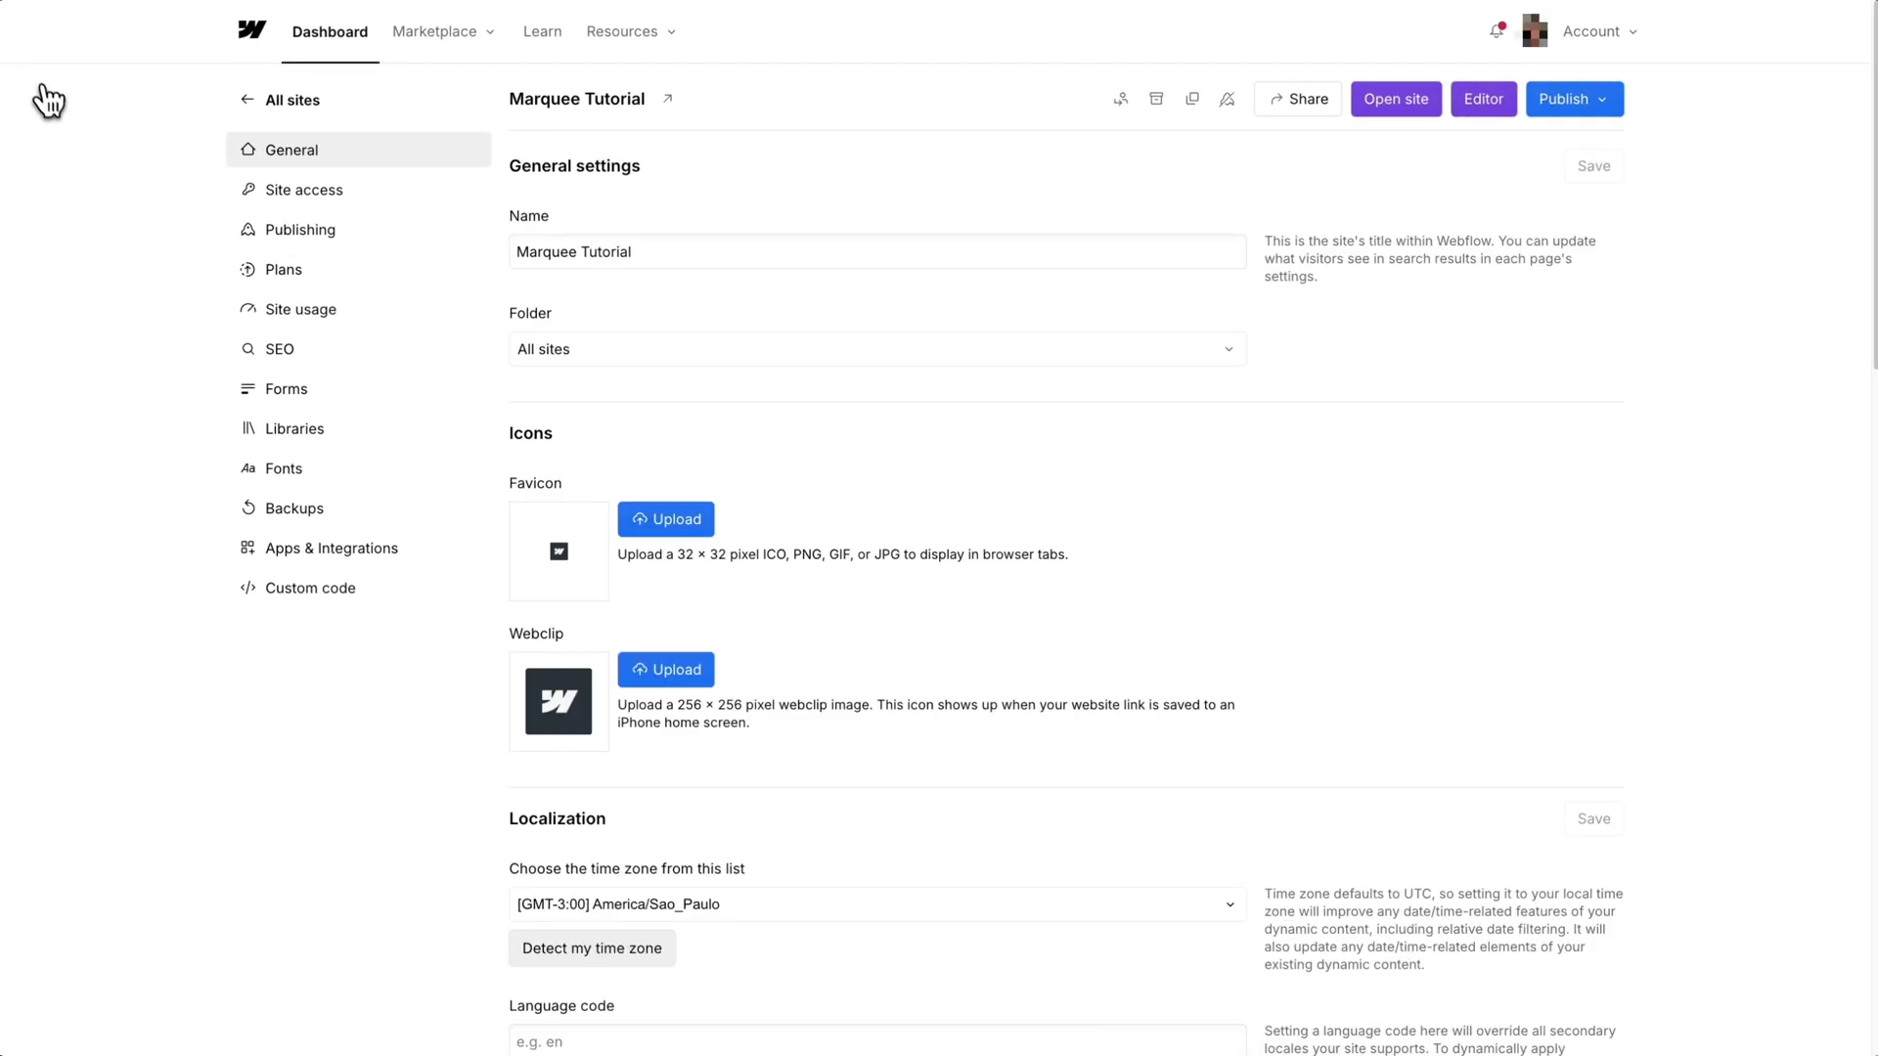
click(308, 583)
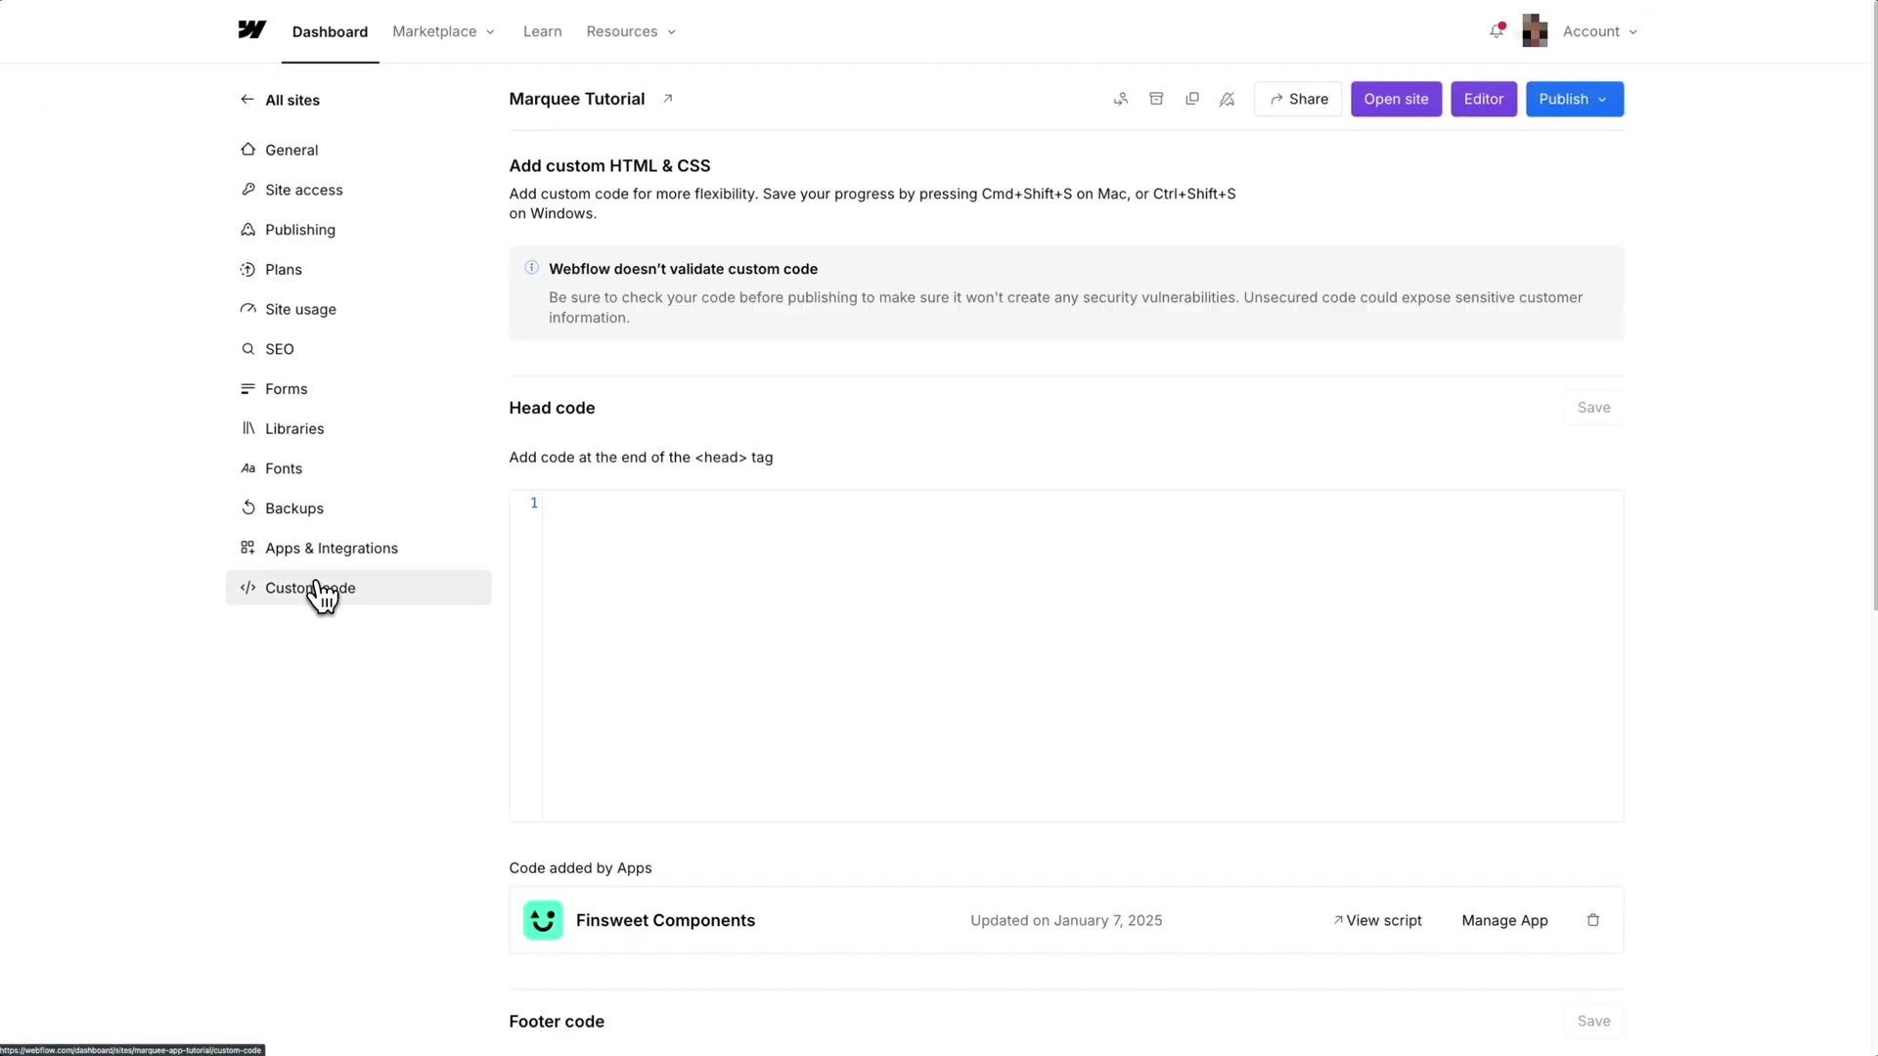
scroll(792, 672, down, 2)
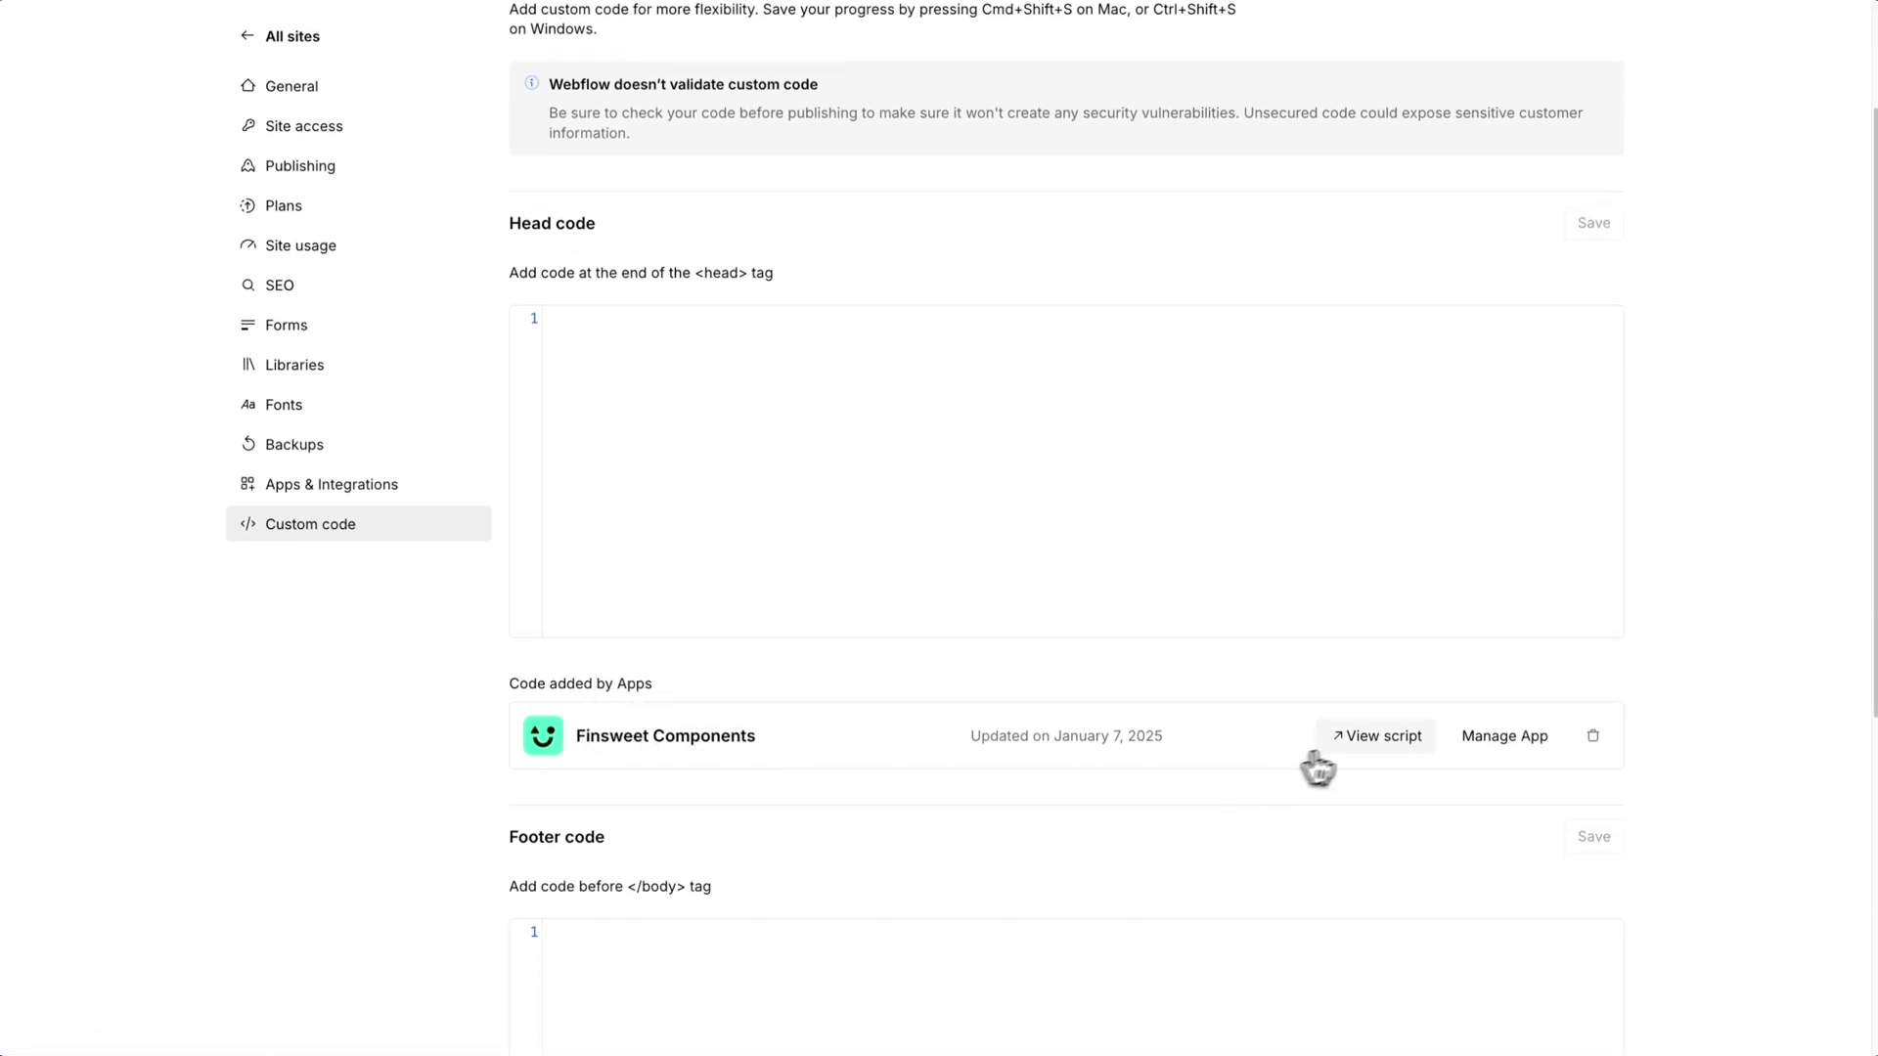
click(1364, 740)
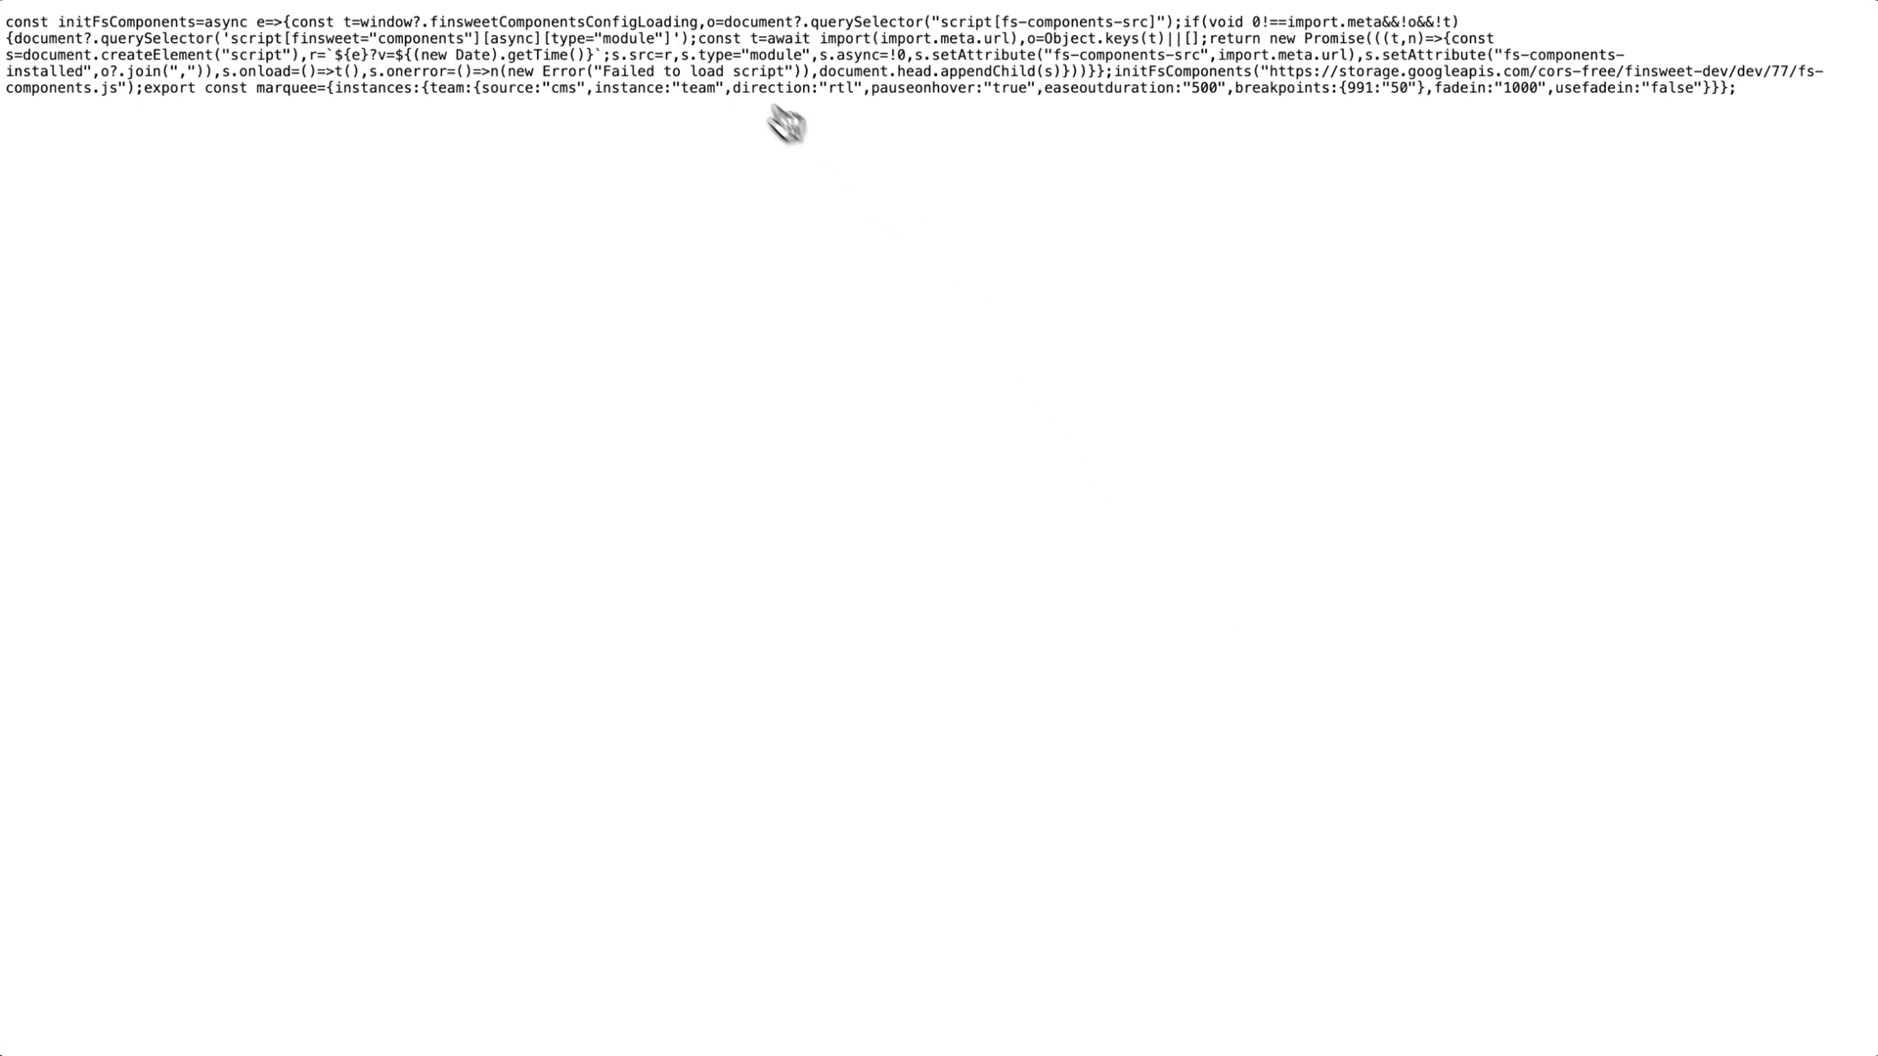
key(super+w)
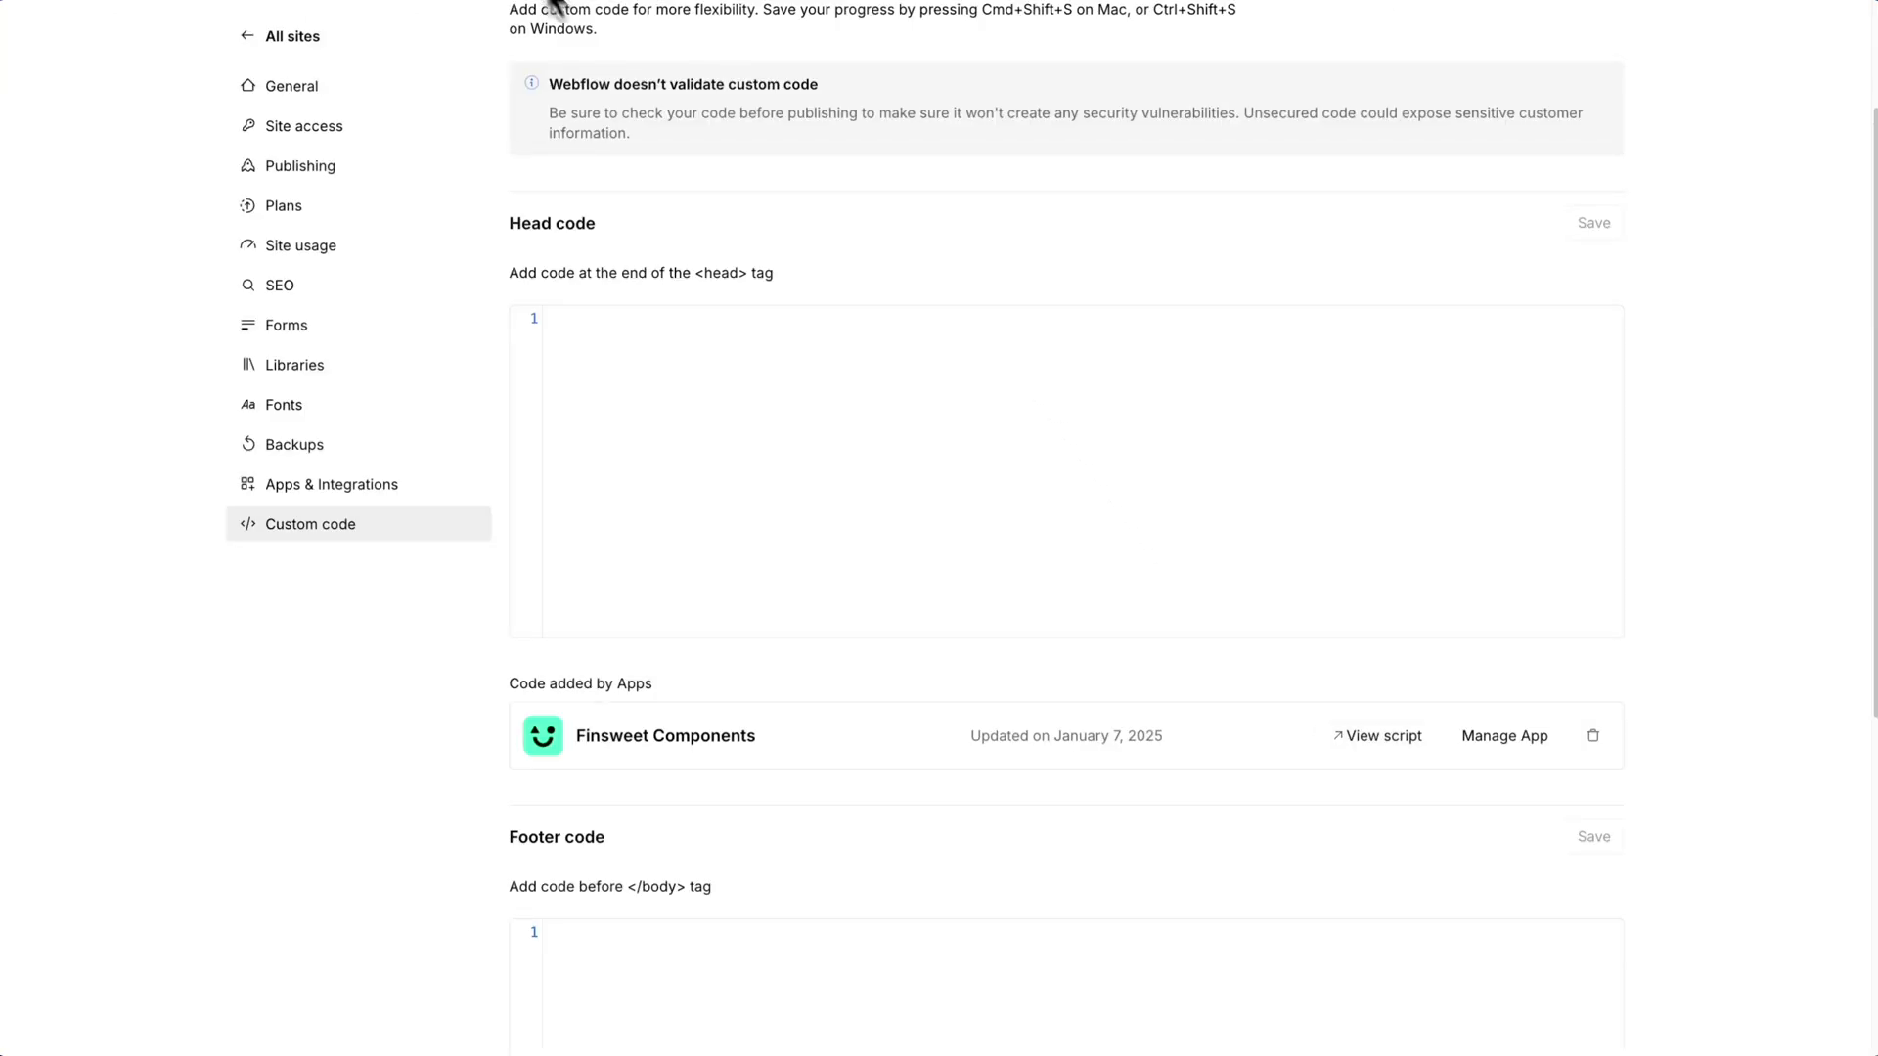
scroll(689, 137, up, 2)
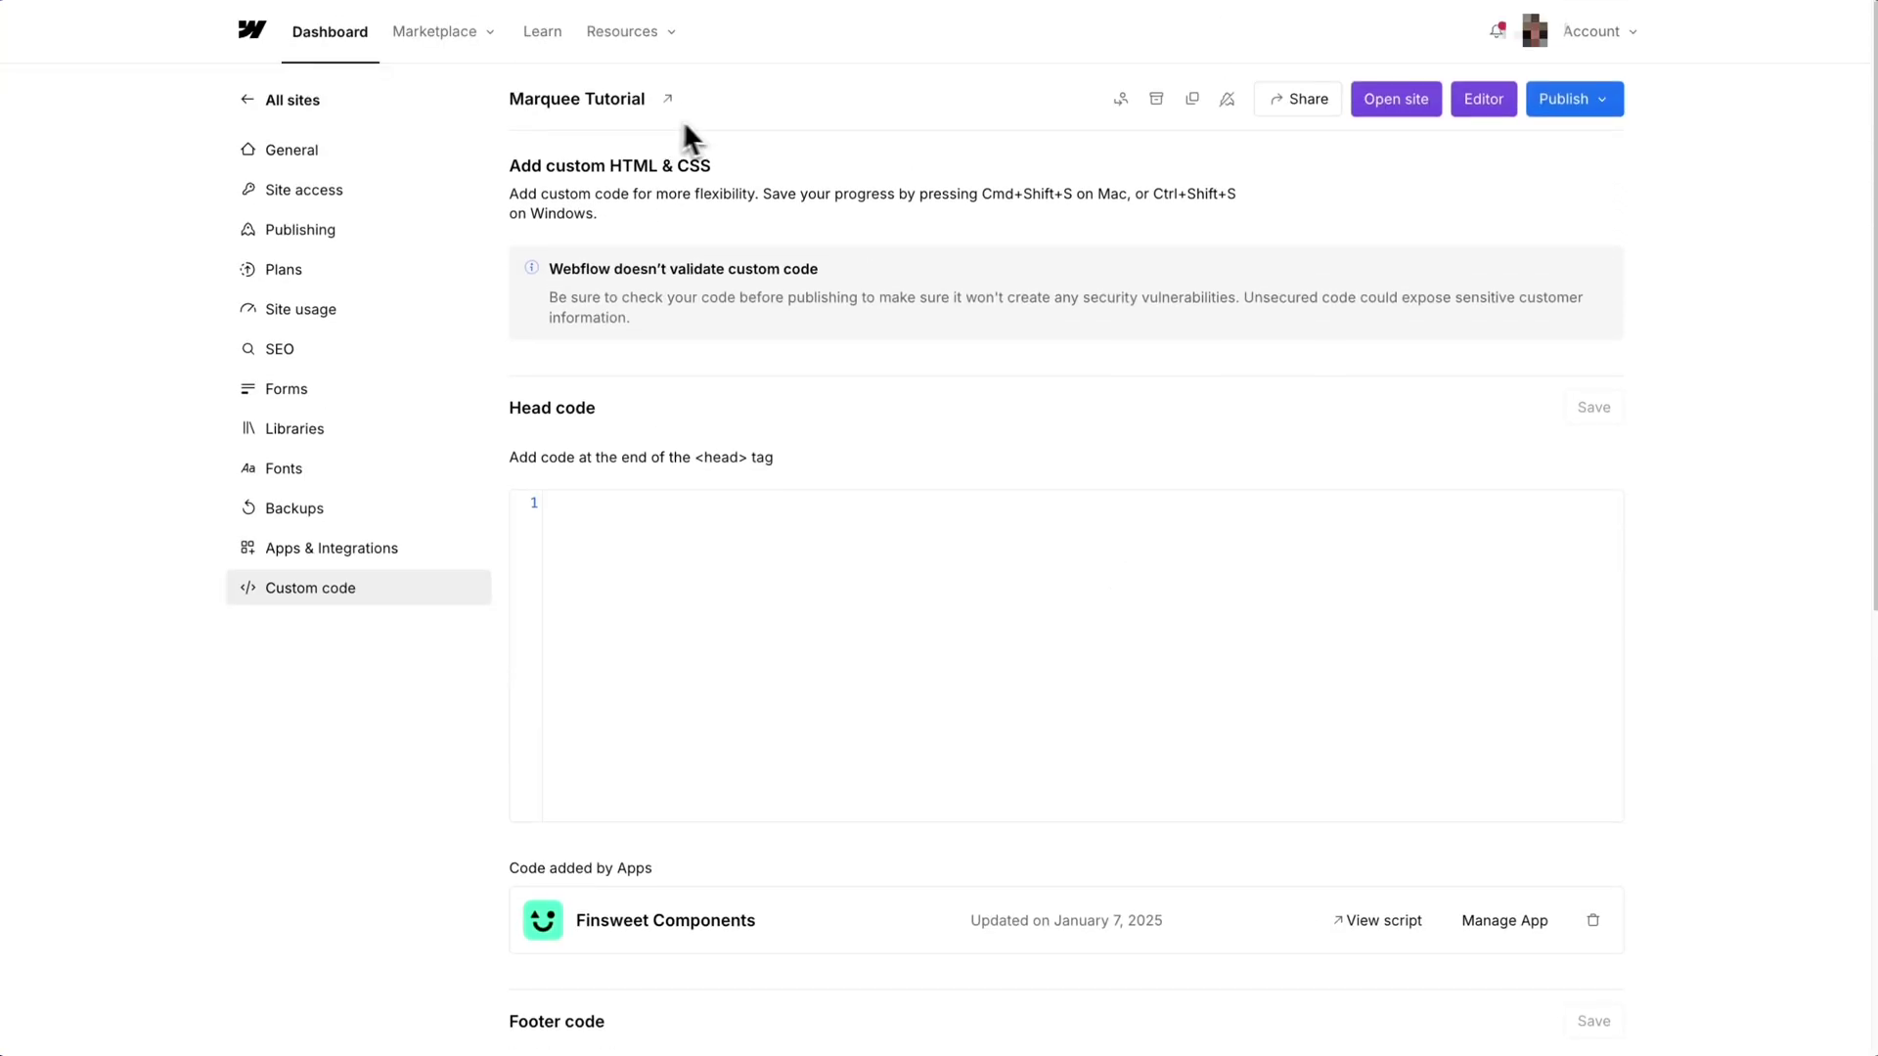
- Set team_list-wrapper's collection source to Team Members so five items render
click(1380, 110)
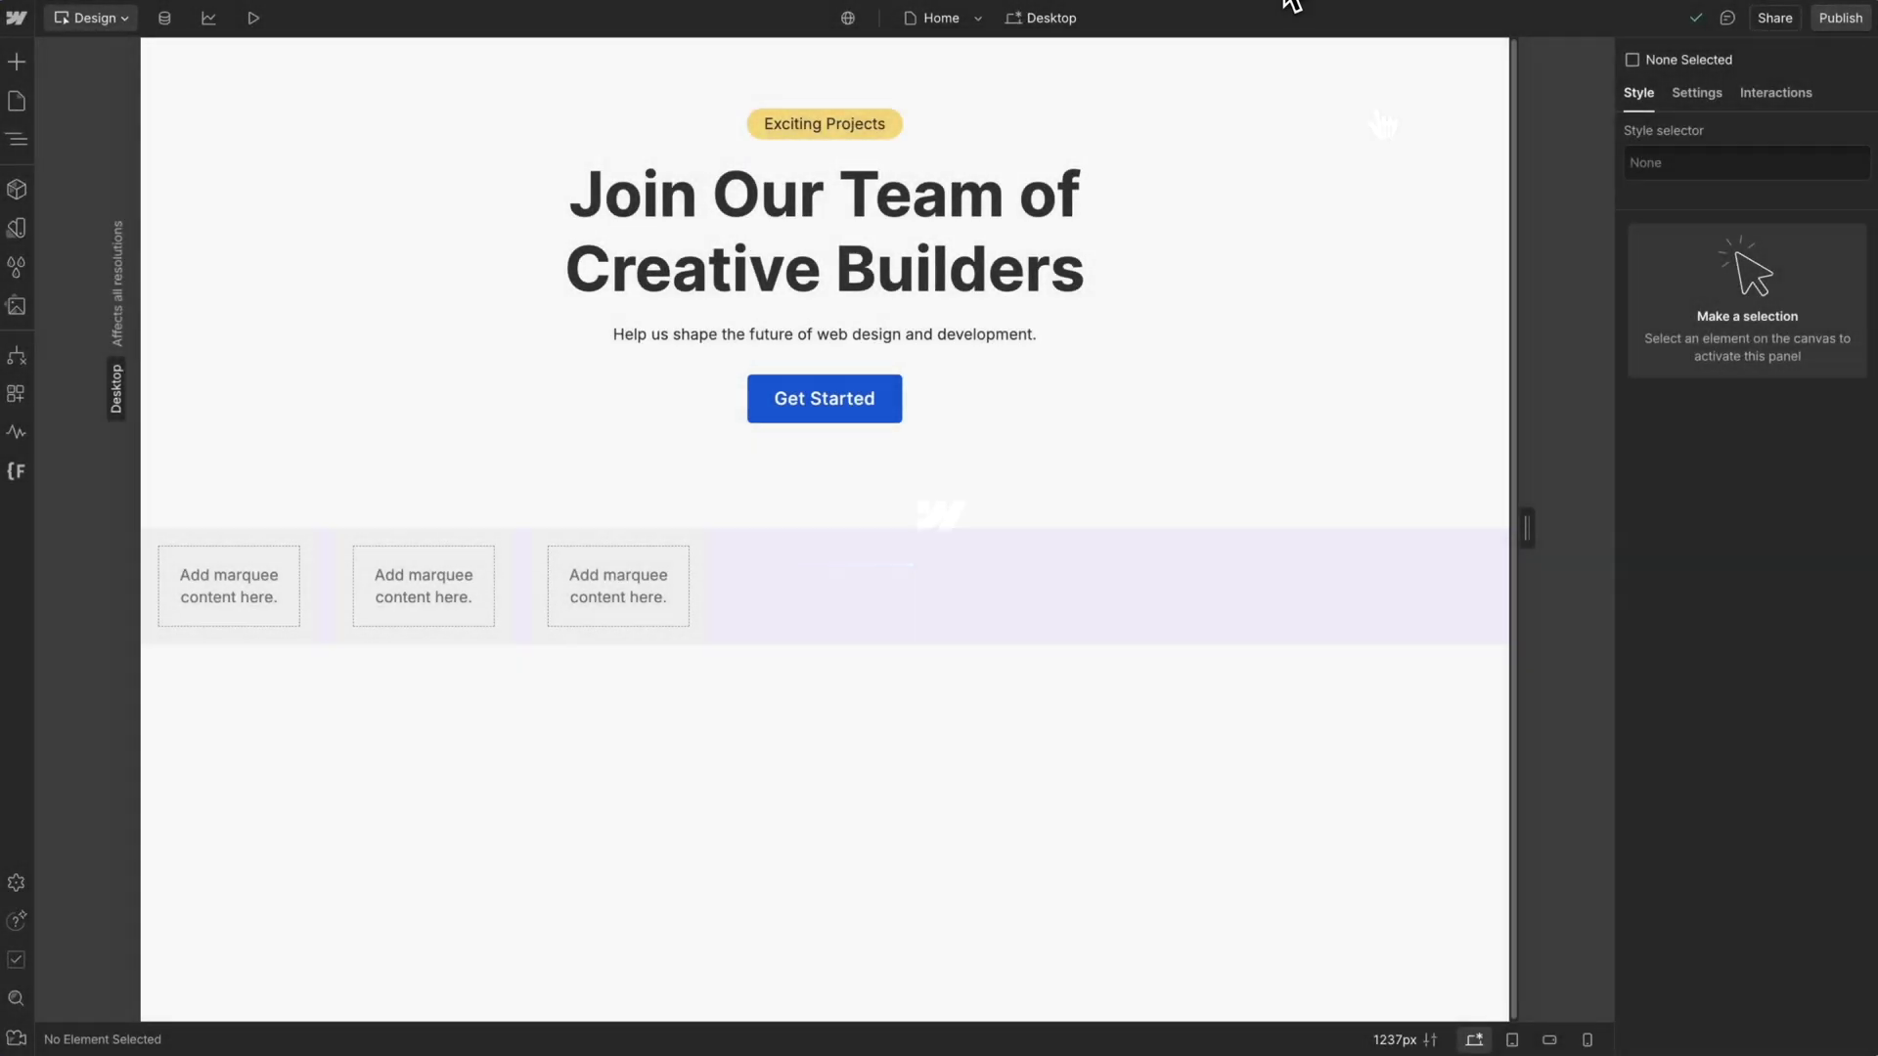
click(754, 575)
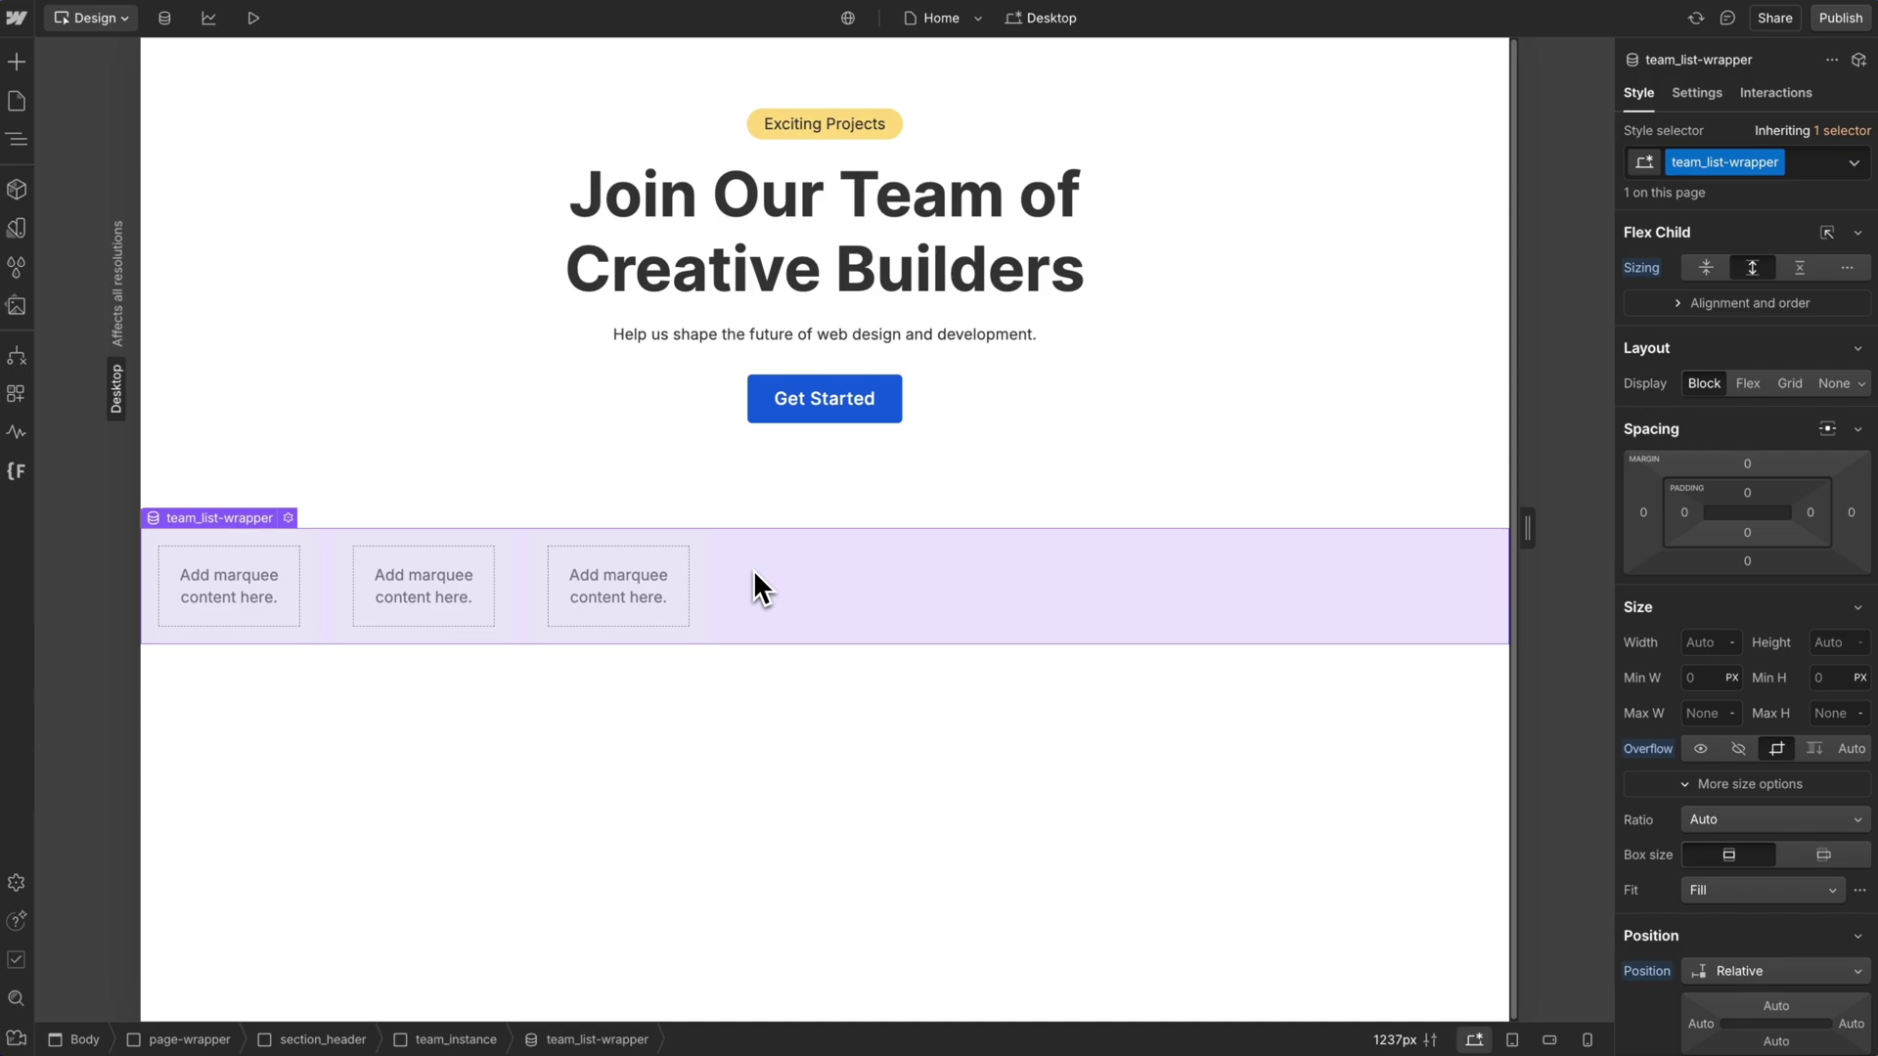
click(1699, 96)
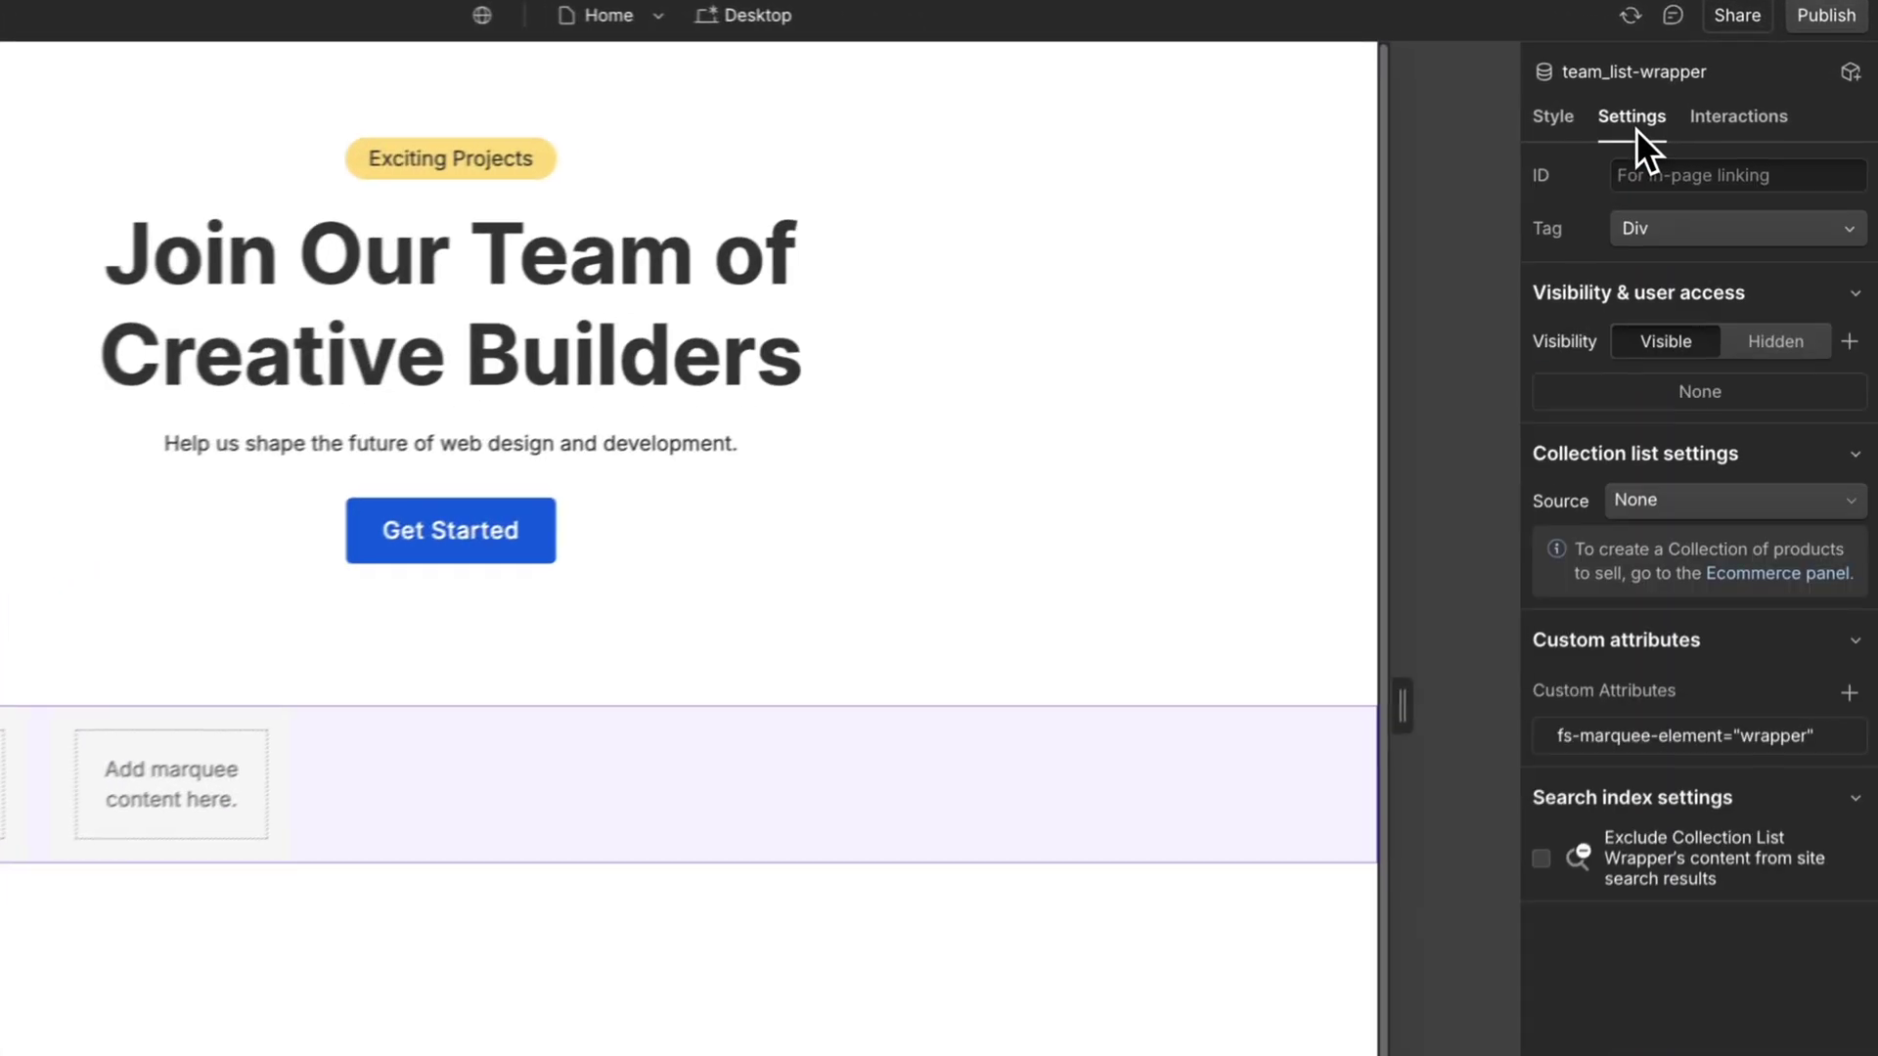
click(1662, 501)
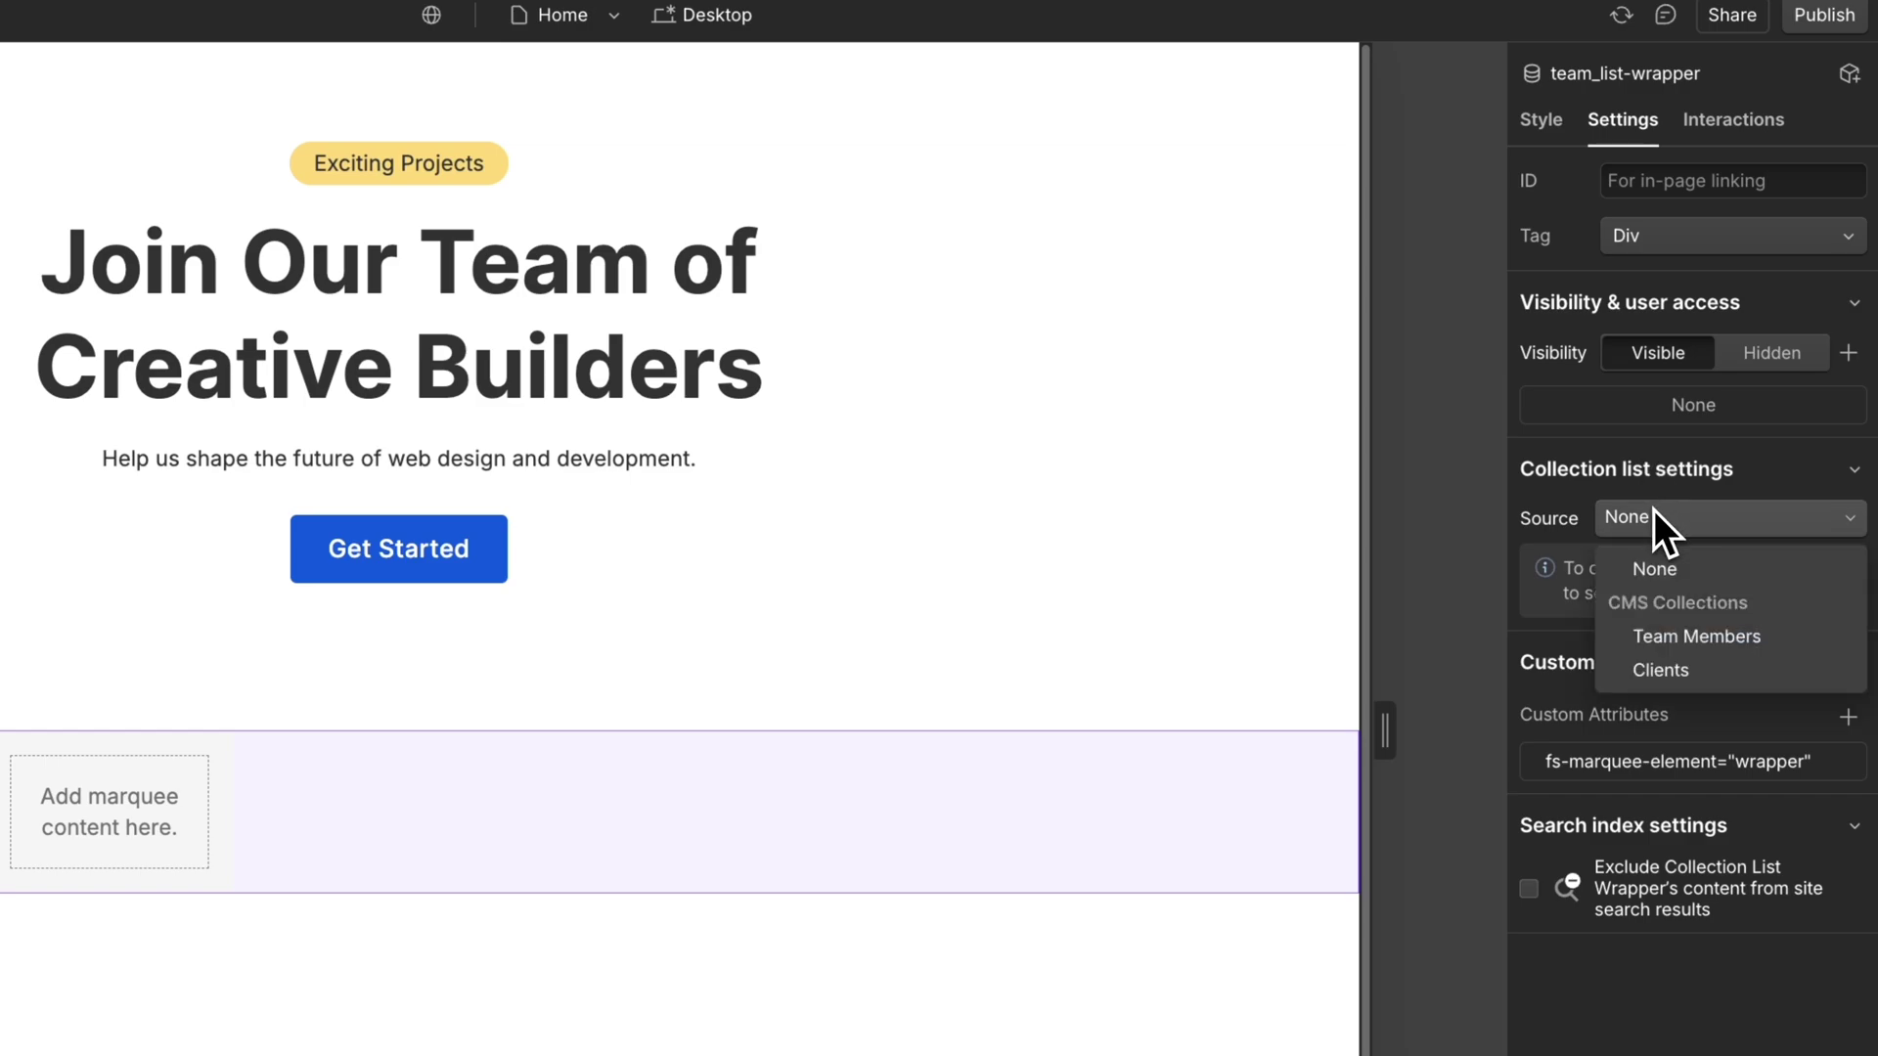
click(1658, 633)
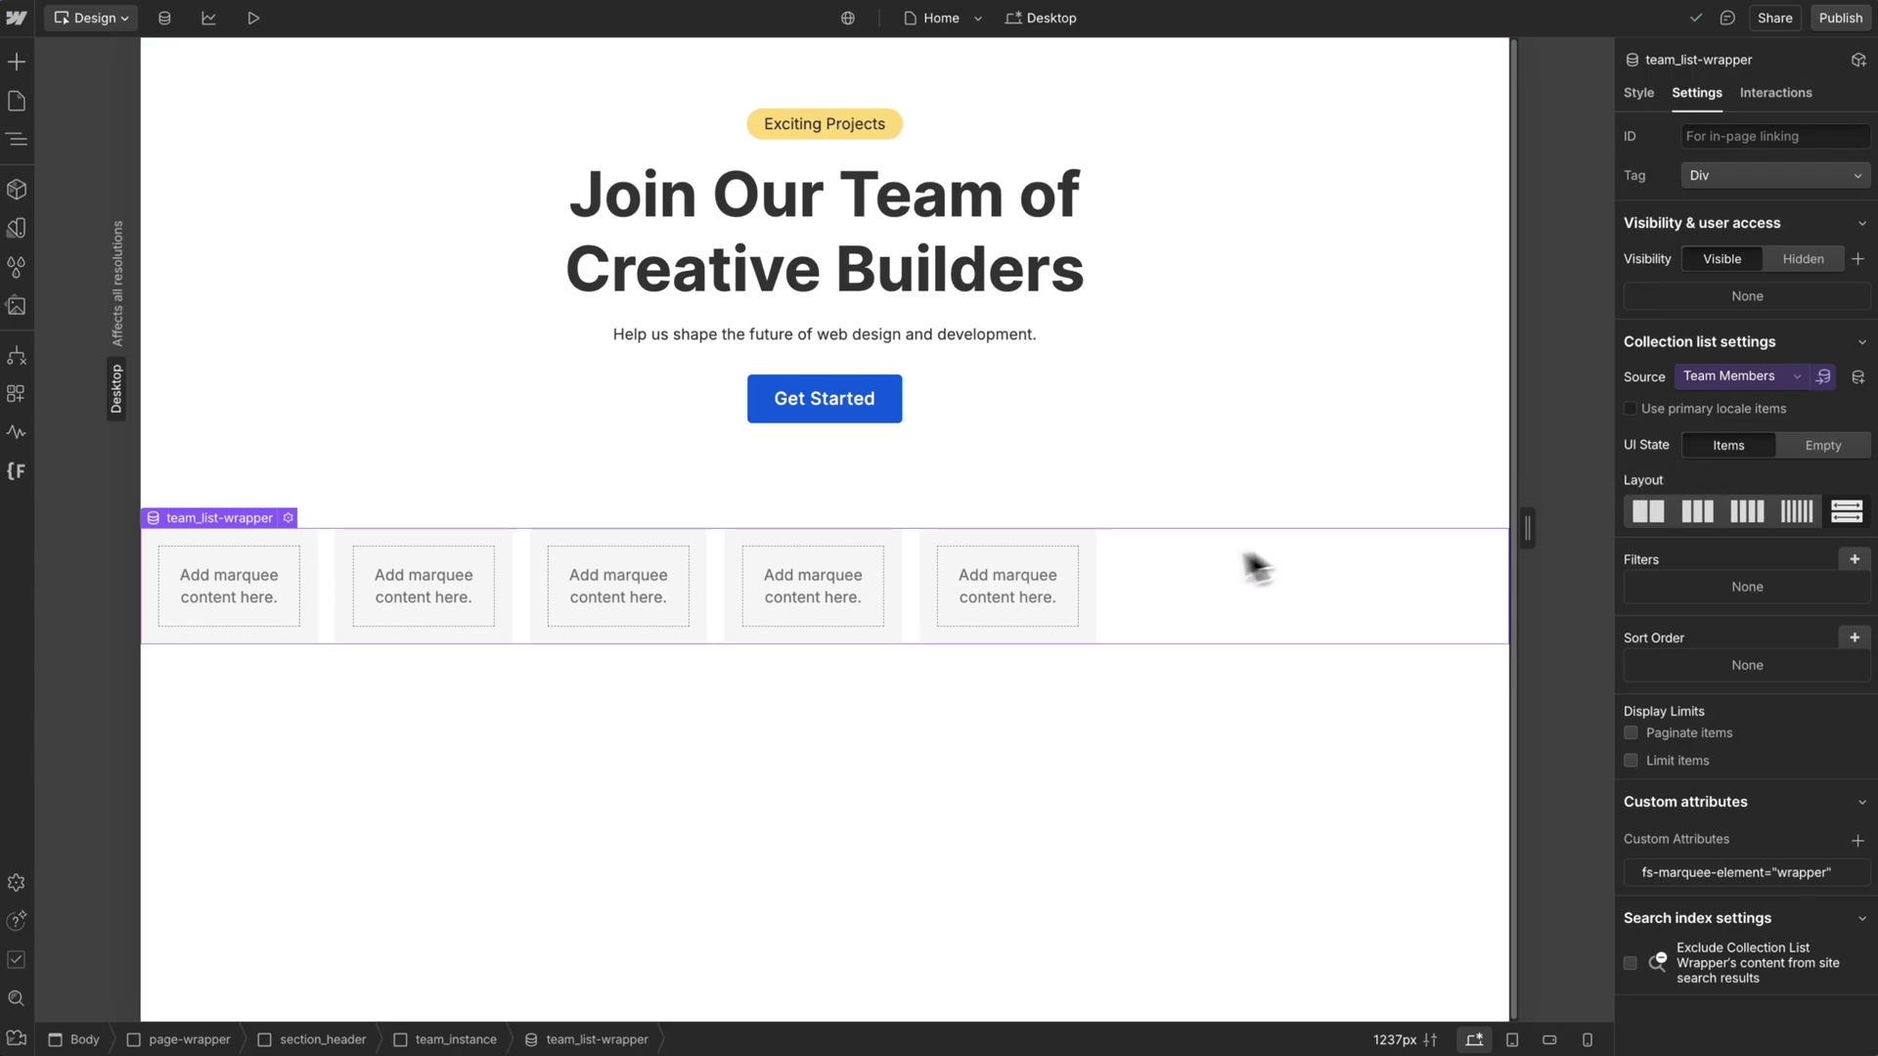
click(1053, 595)
- Delete team_placeholder and clear team_item's top, left and bottom padding and background colour
key(Delete)
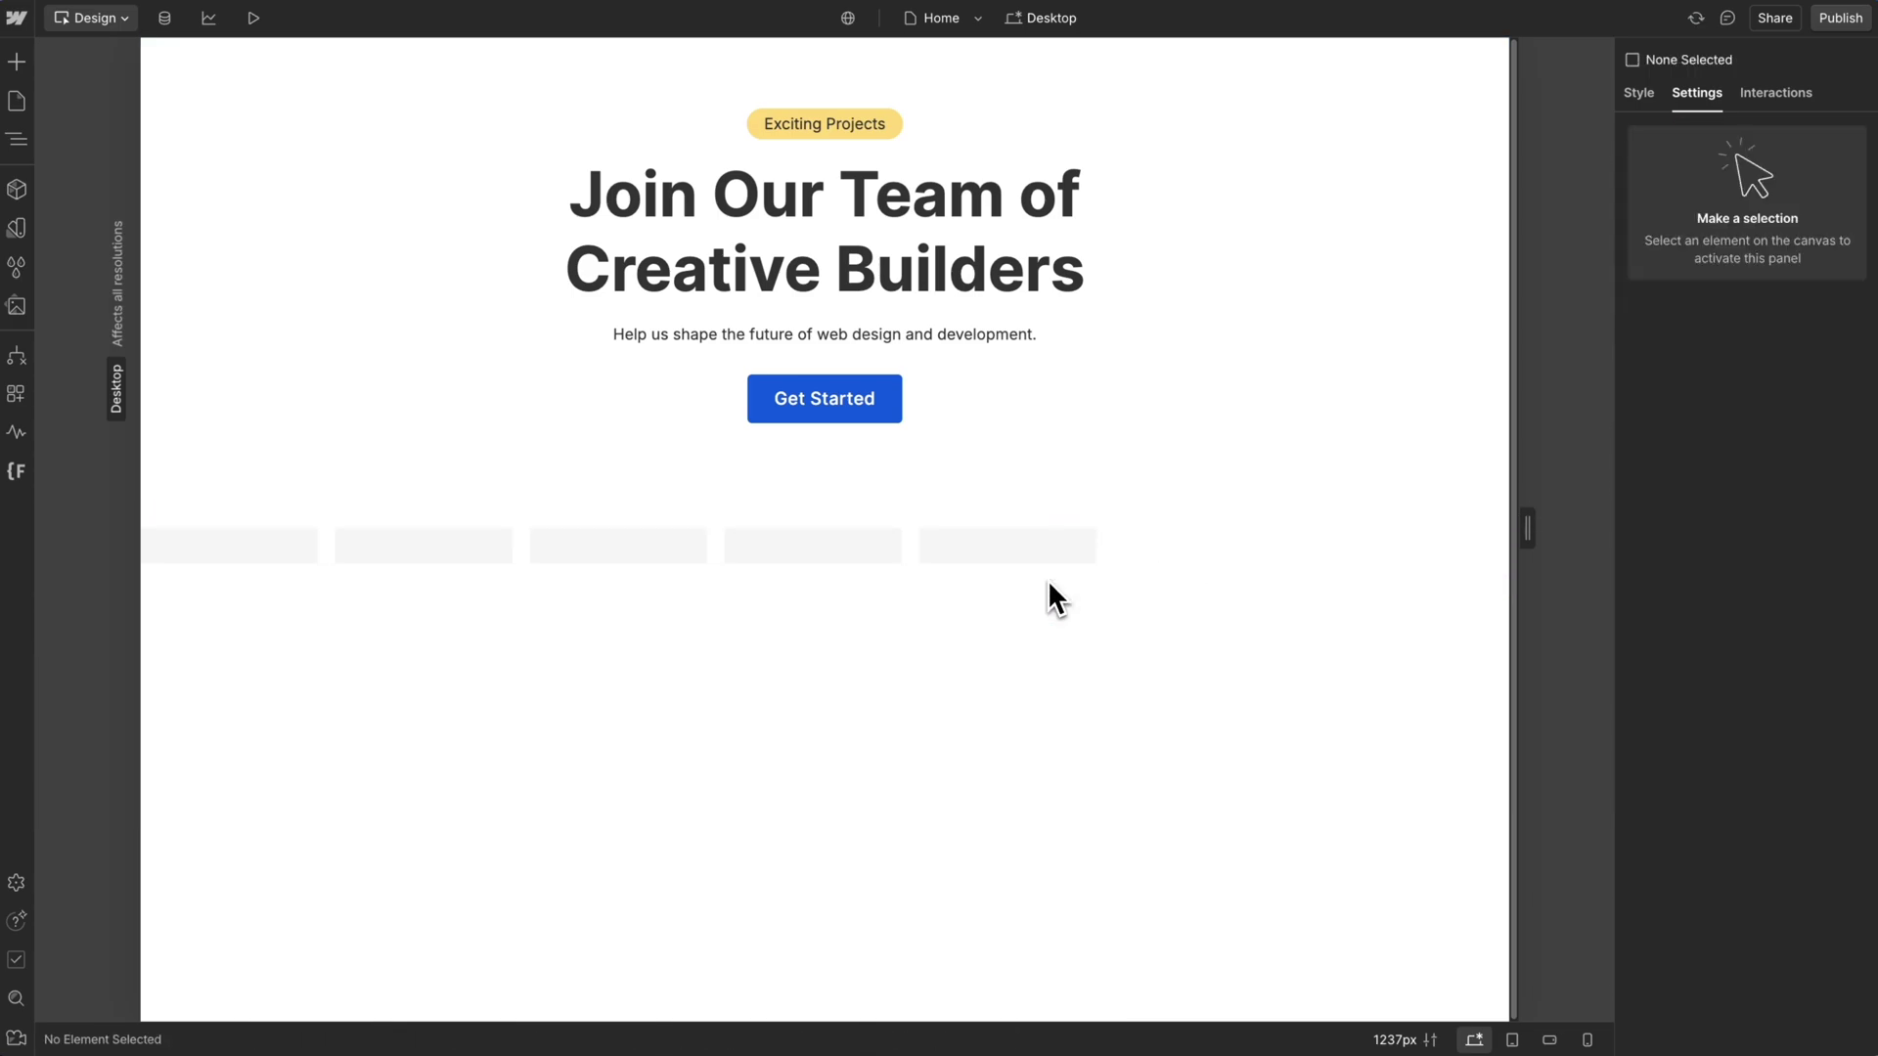
click(1037, 554)
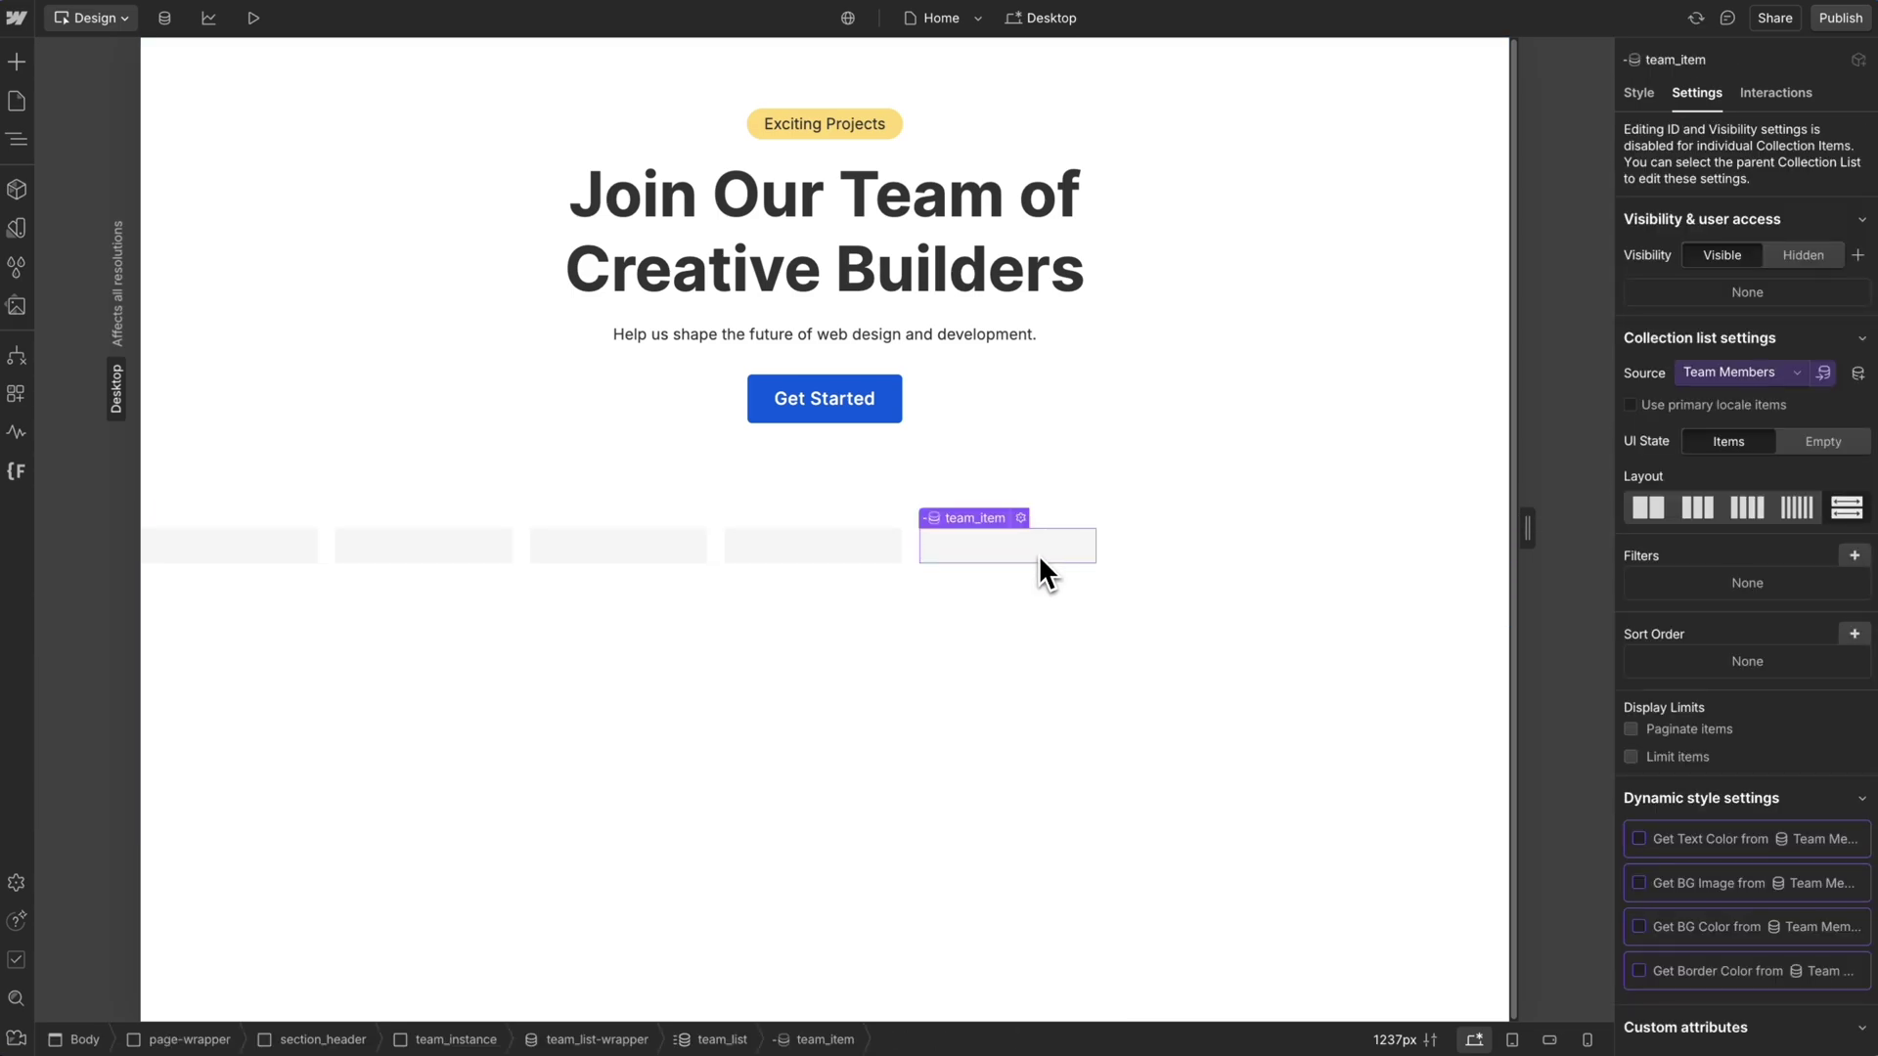
click(1637, 94)
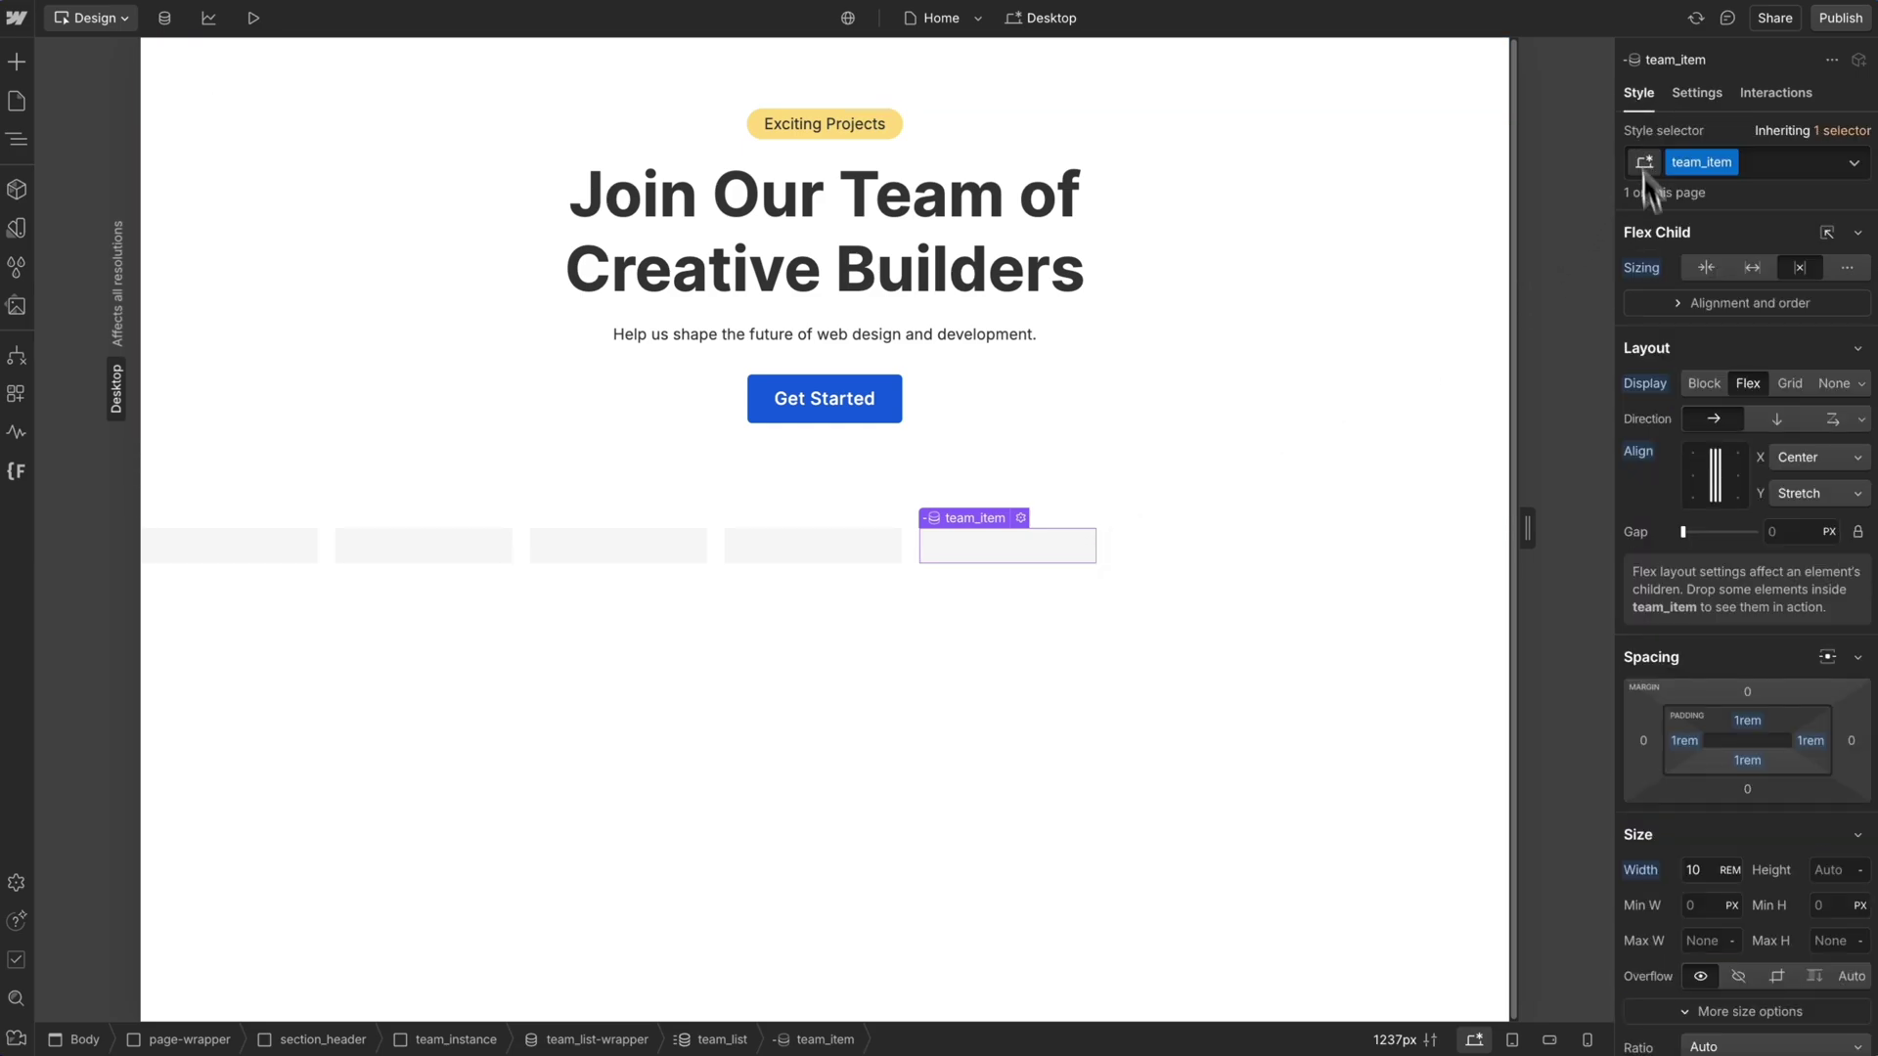
alt+click(1748, 720)
alt+click(1685, 741)
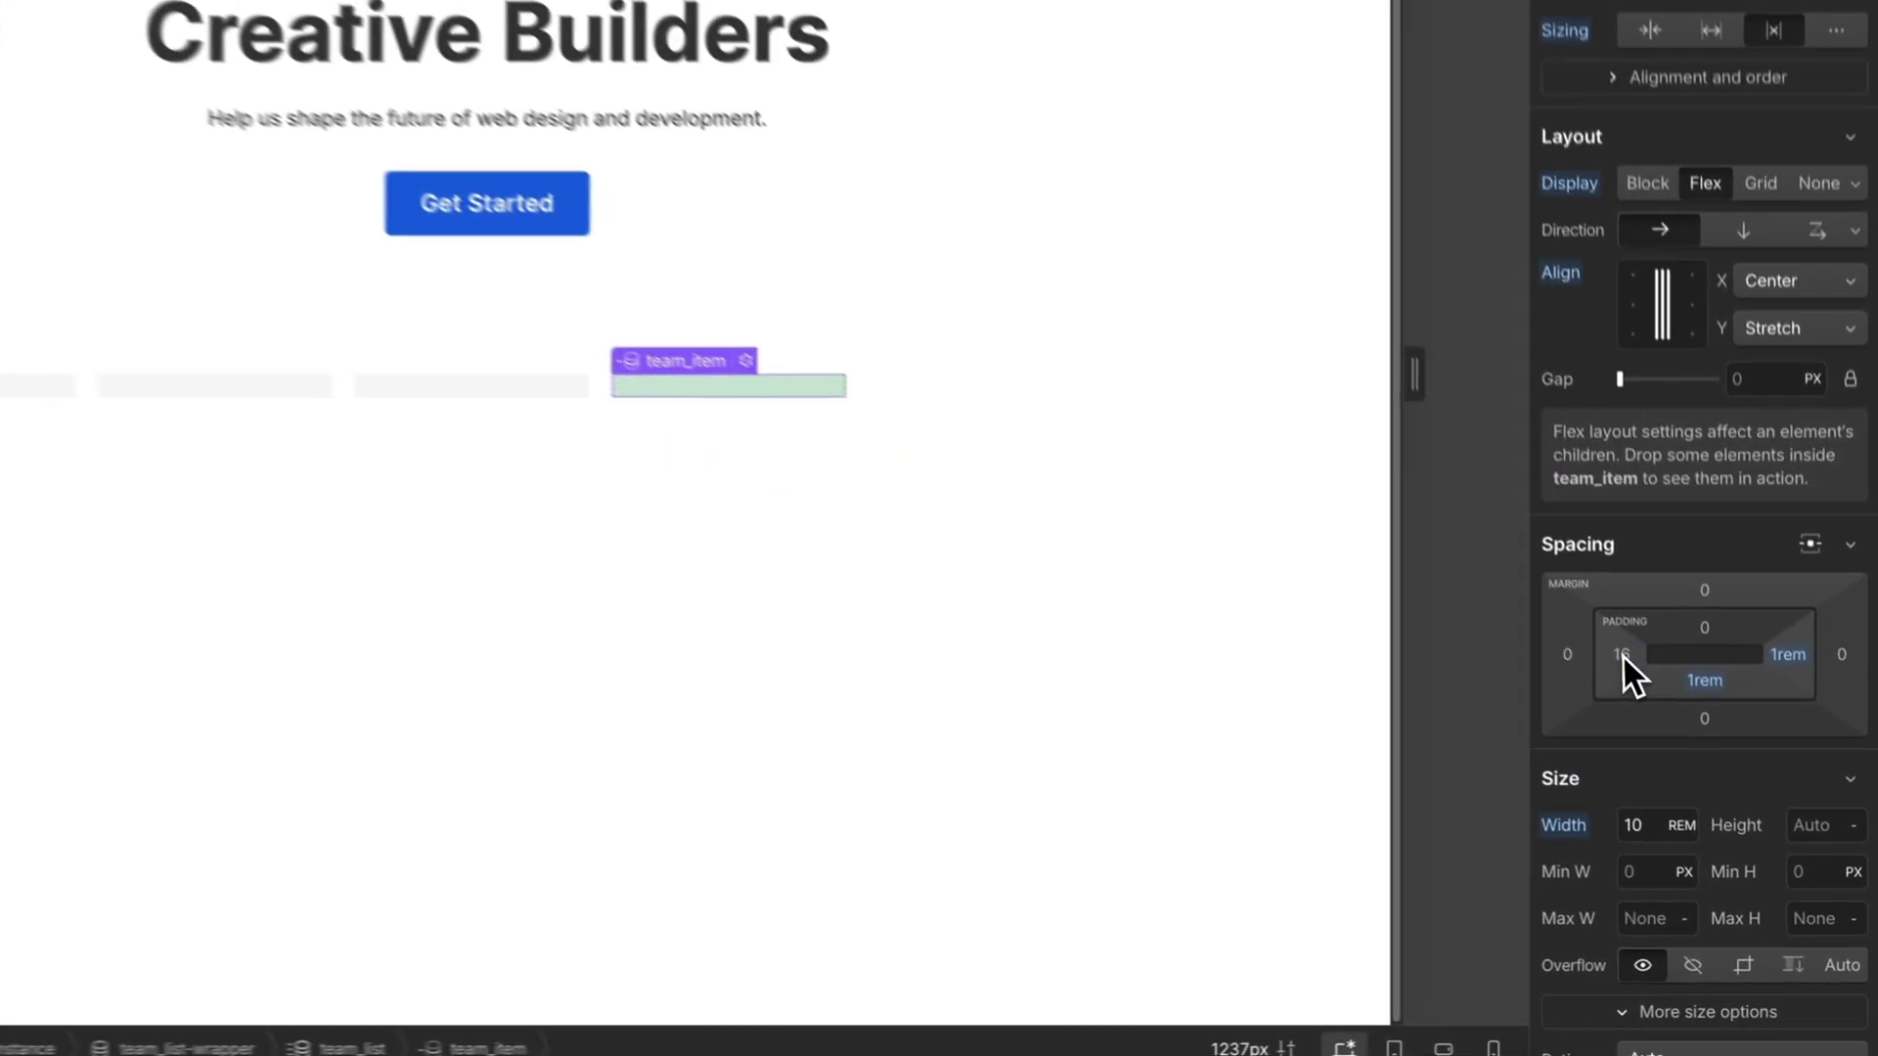
alt+click(1747, 760)
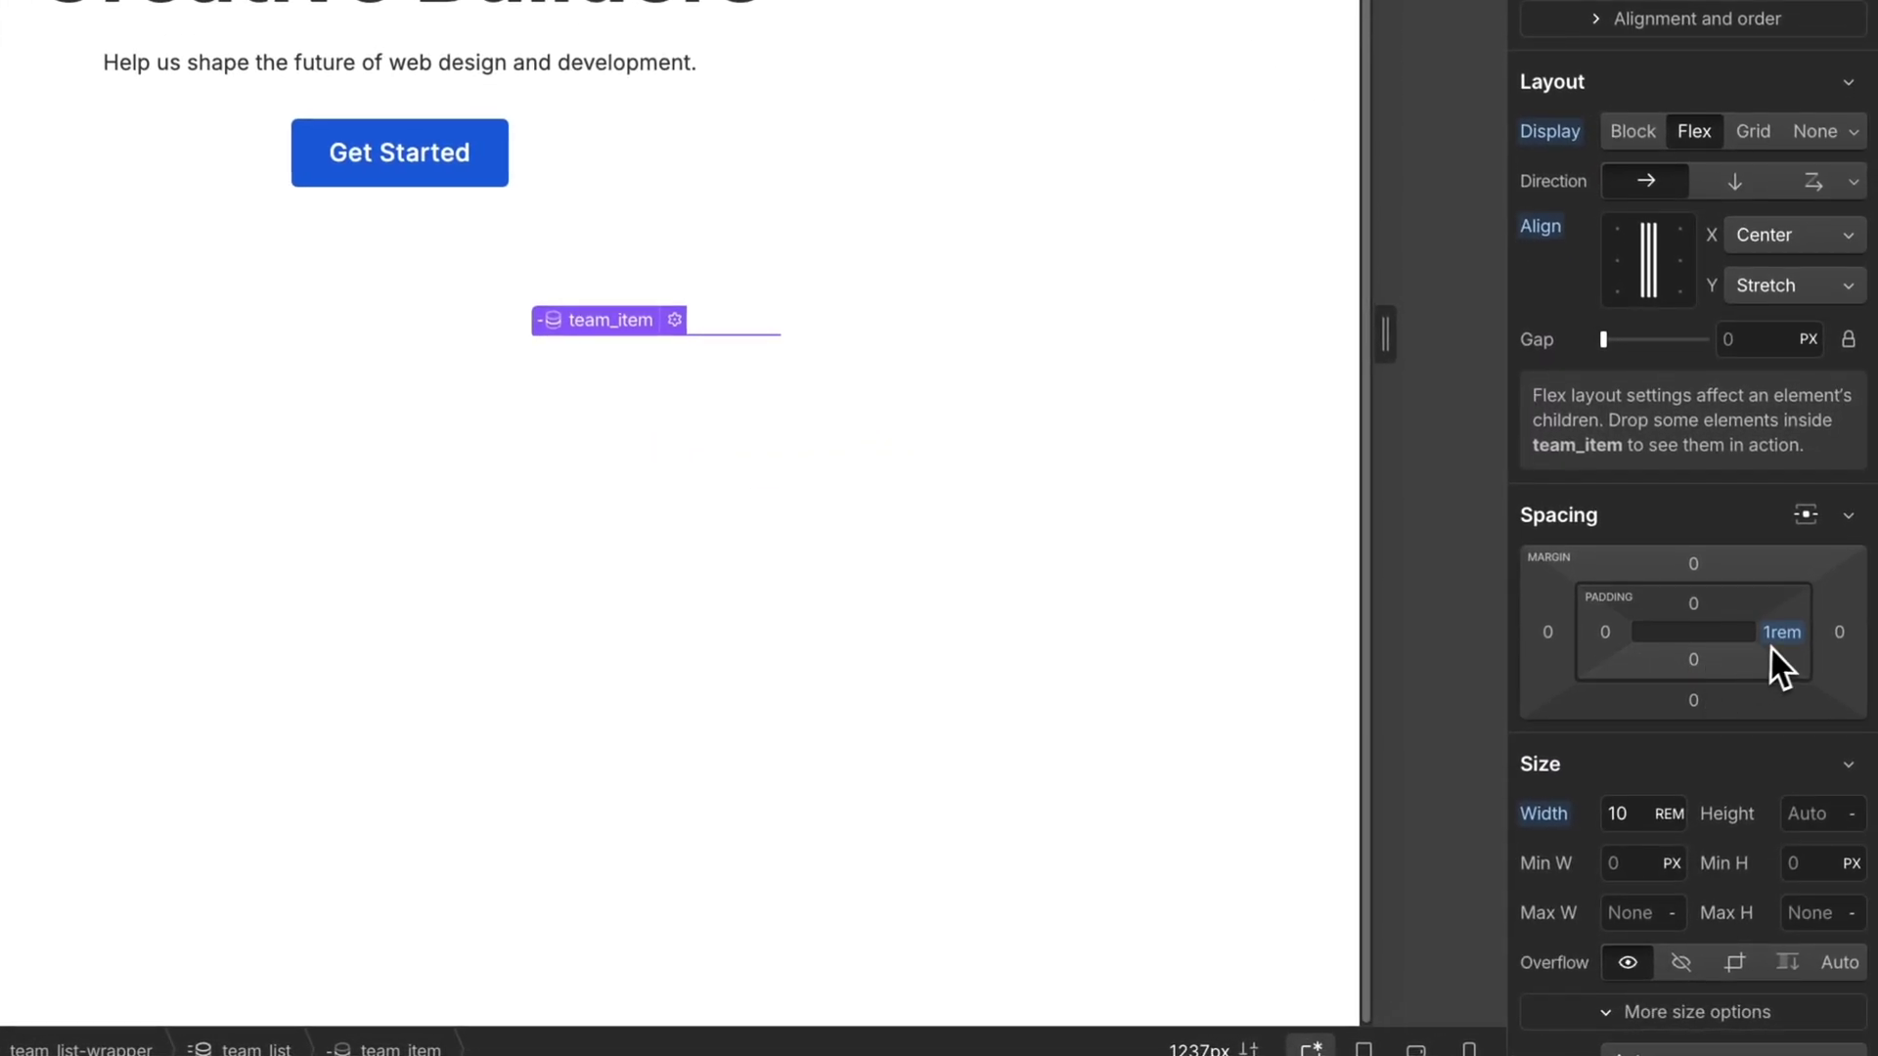
scroll(1741, 656, down, 12)
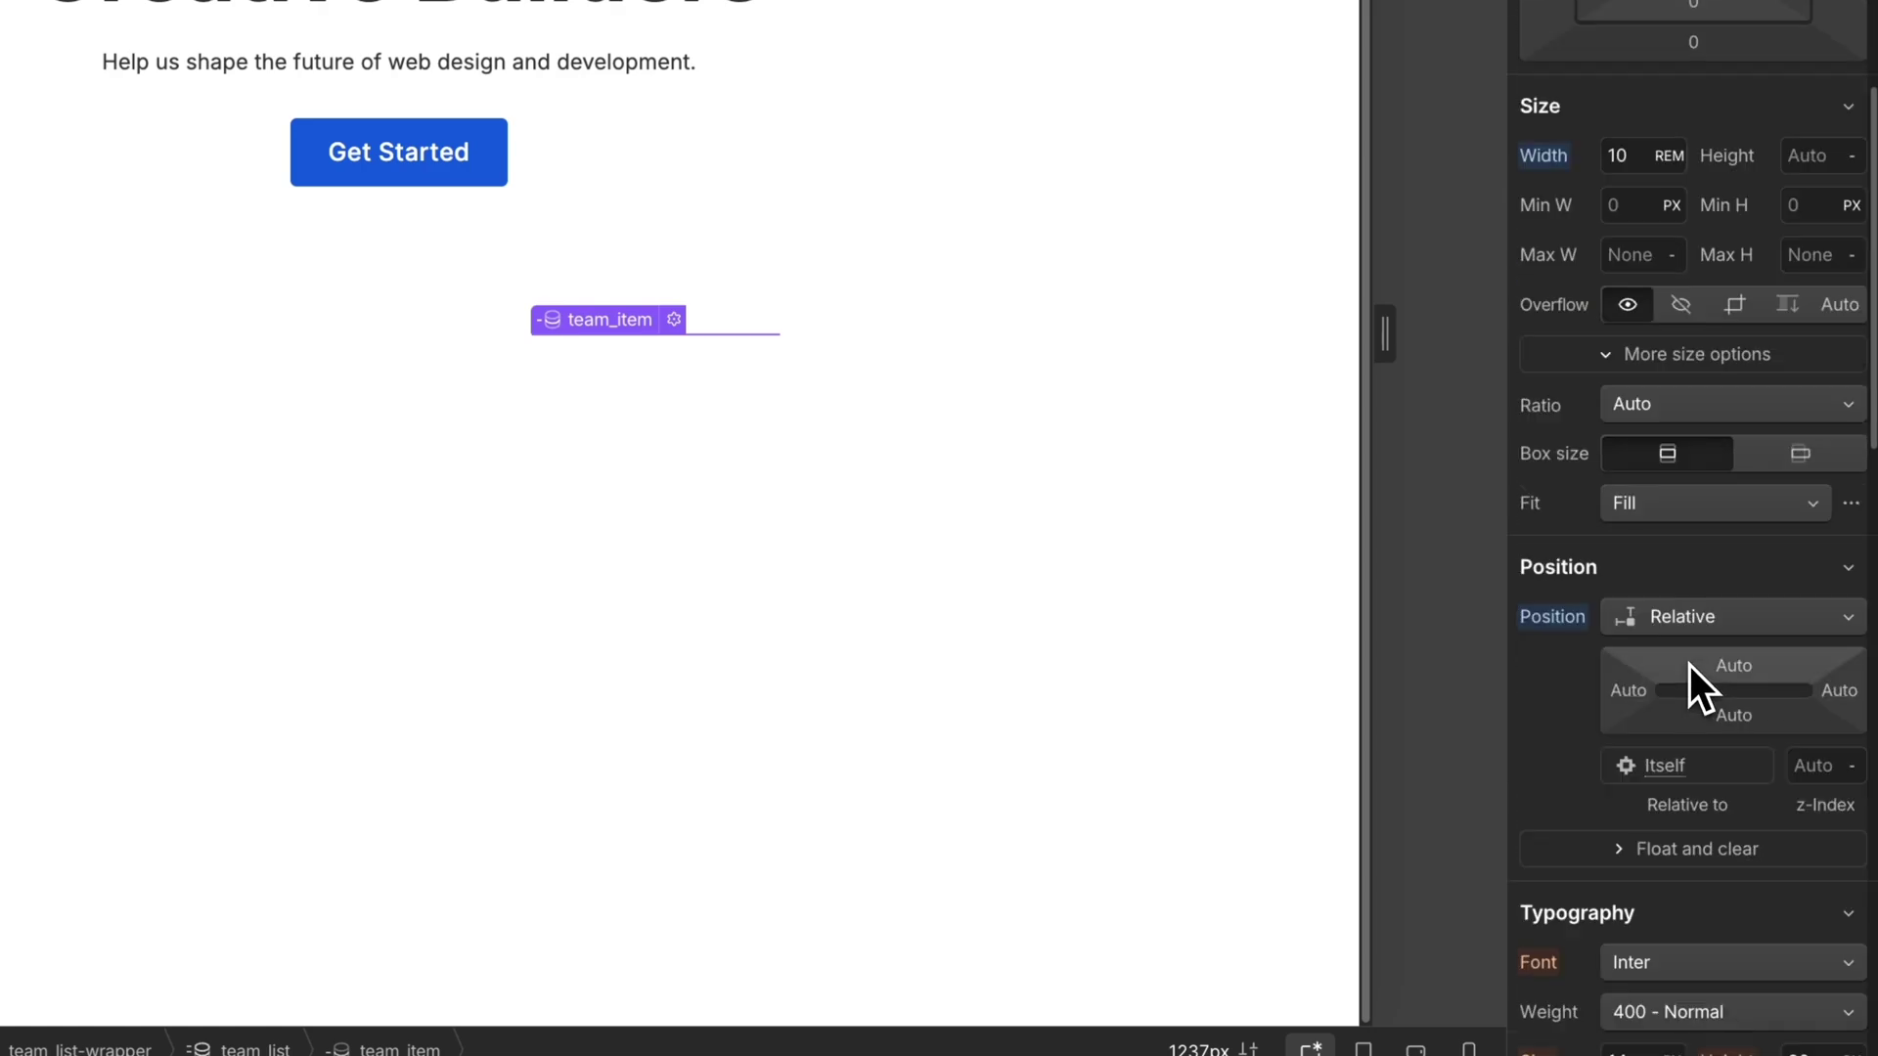
scroll(1684, 662, down, 6)
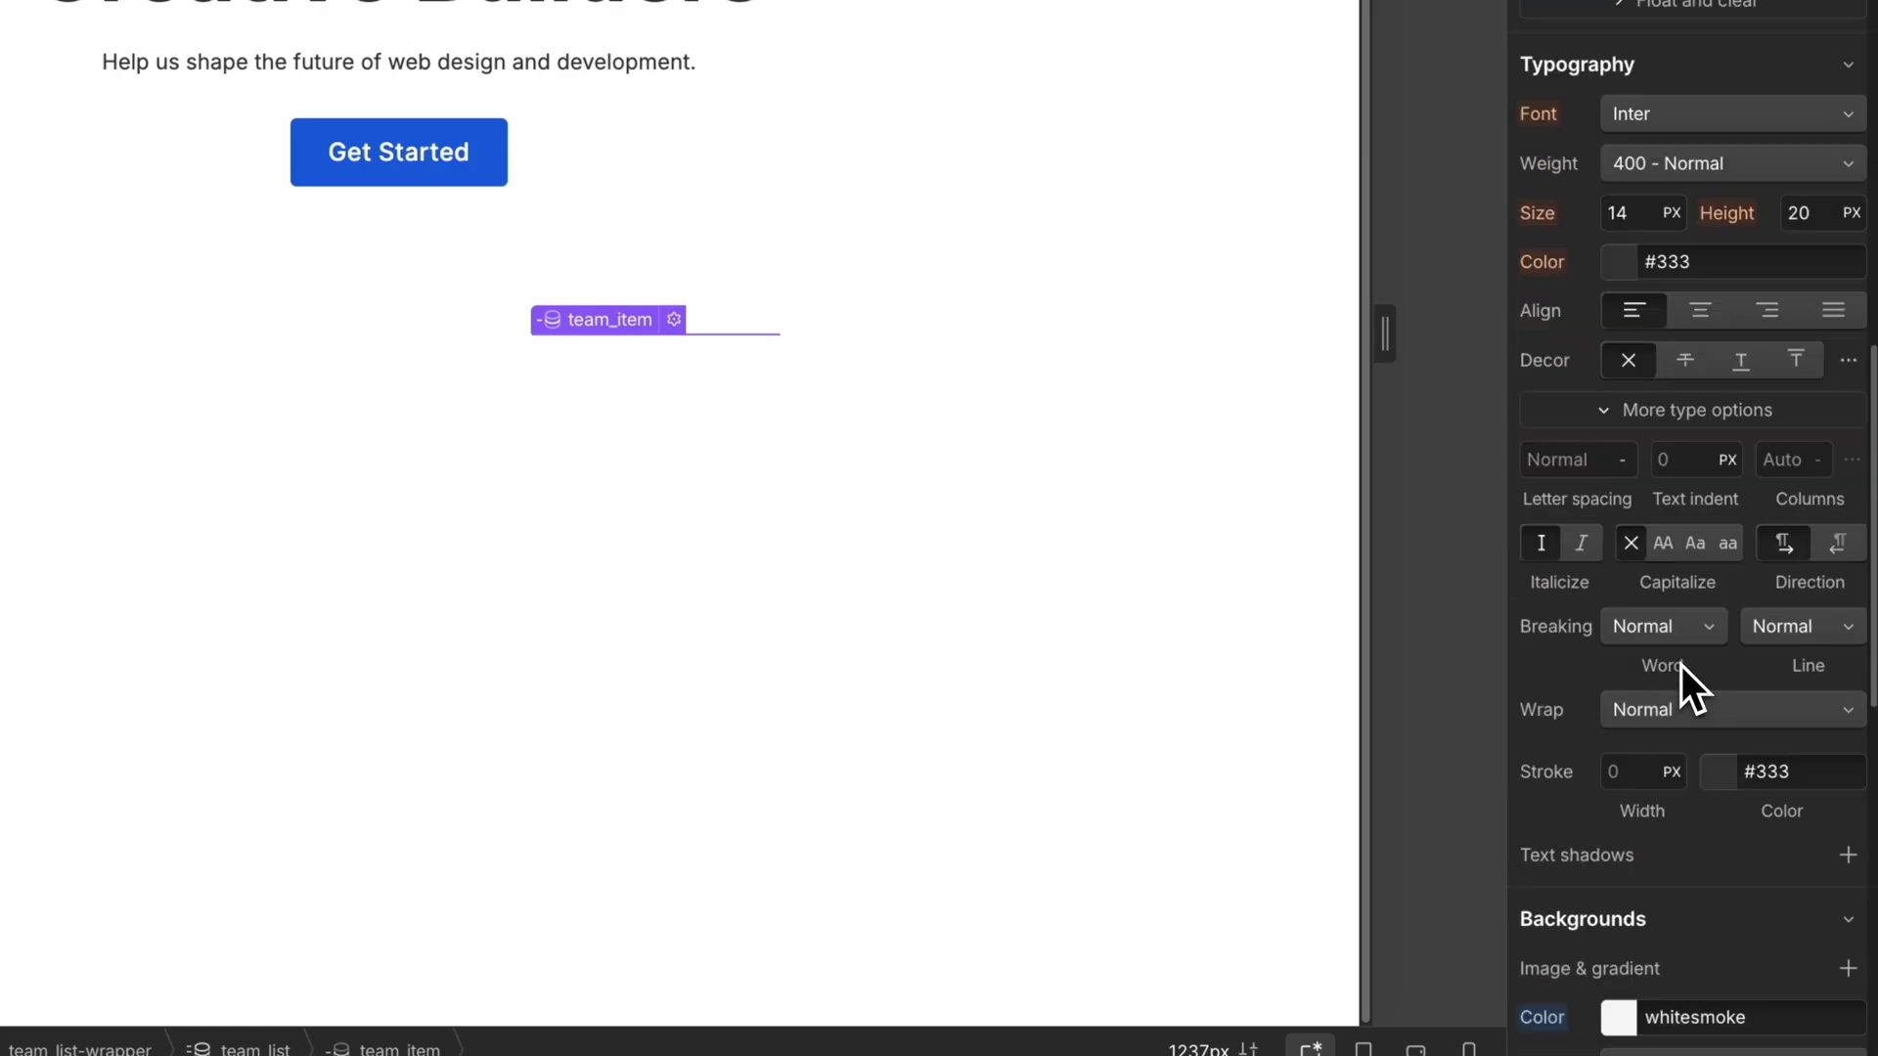
alt+click(1543, 690)
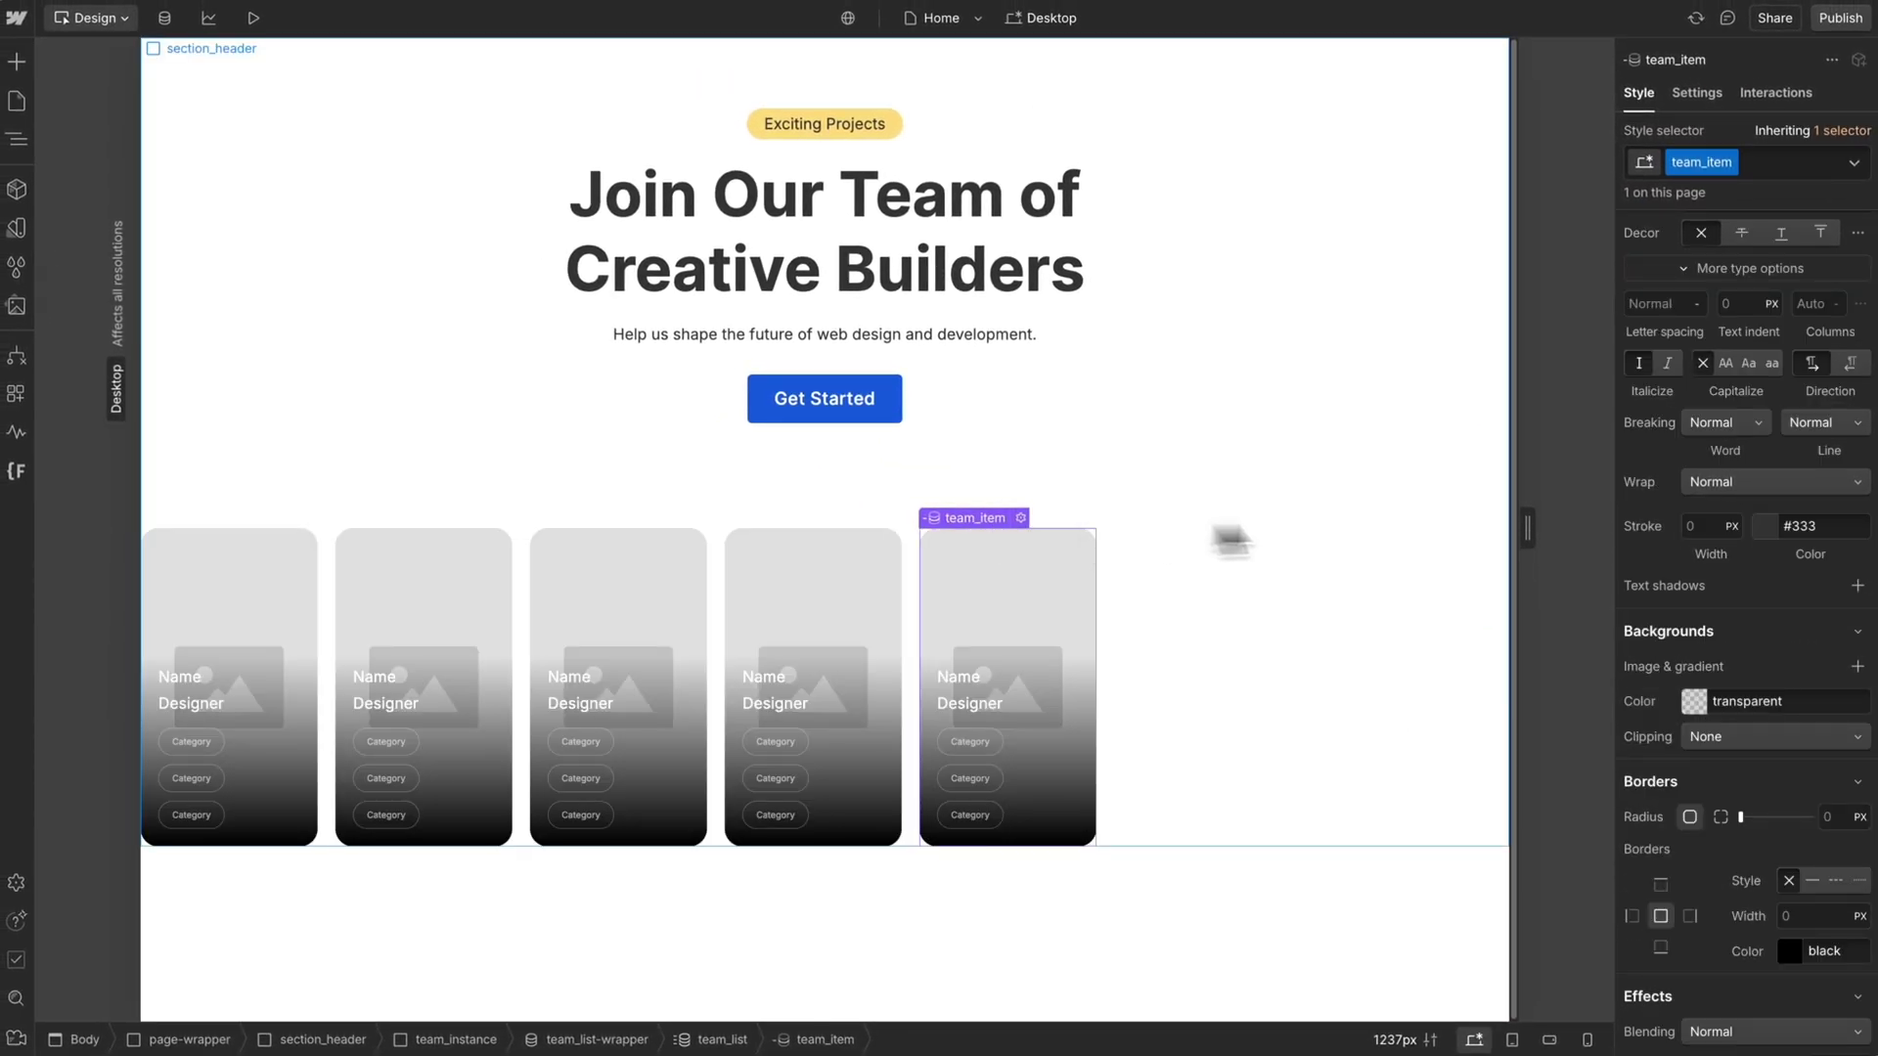
- Set the team card width to 16 rem, undoing a trial 25% value
scroll(1681, 533, up, 10)
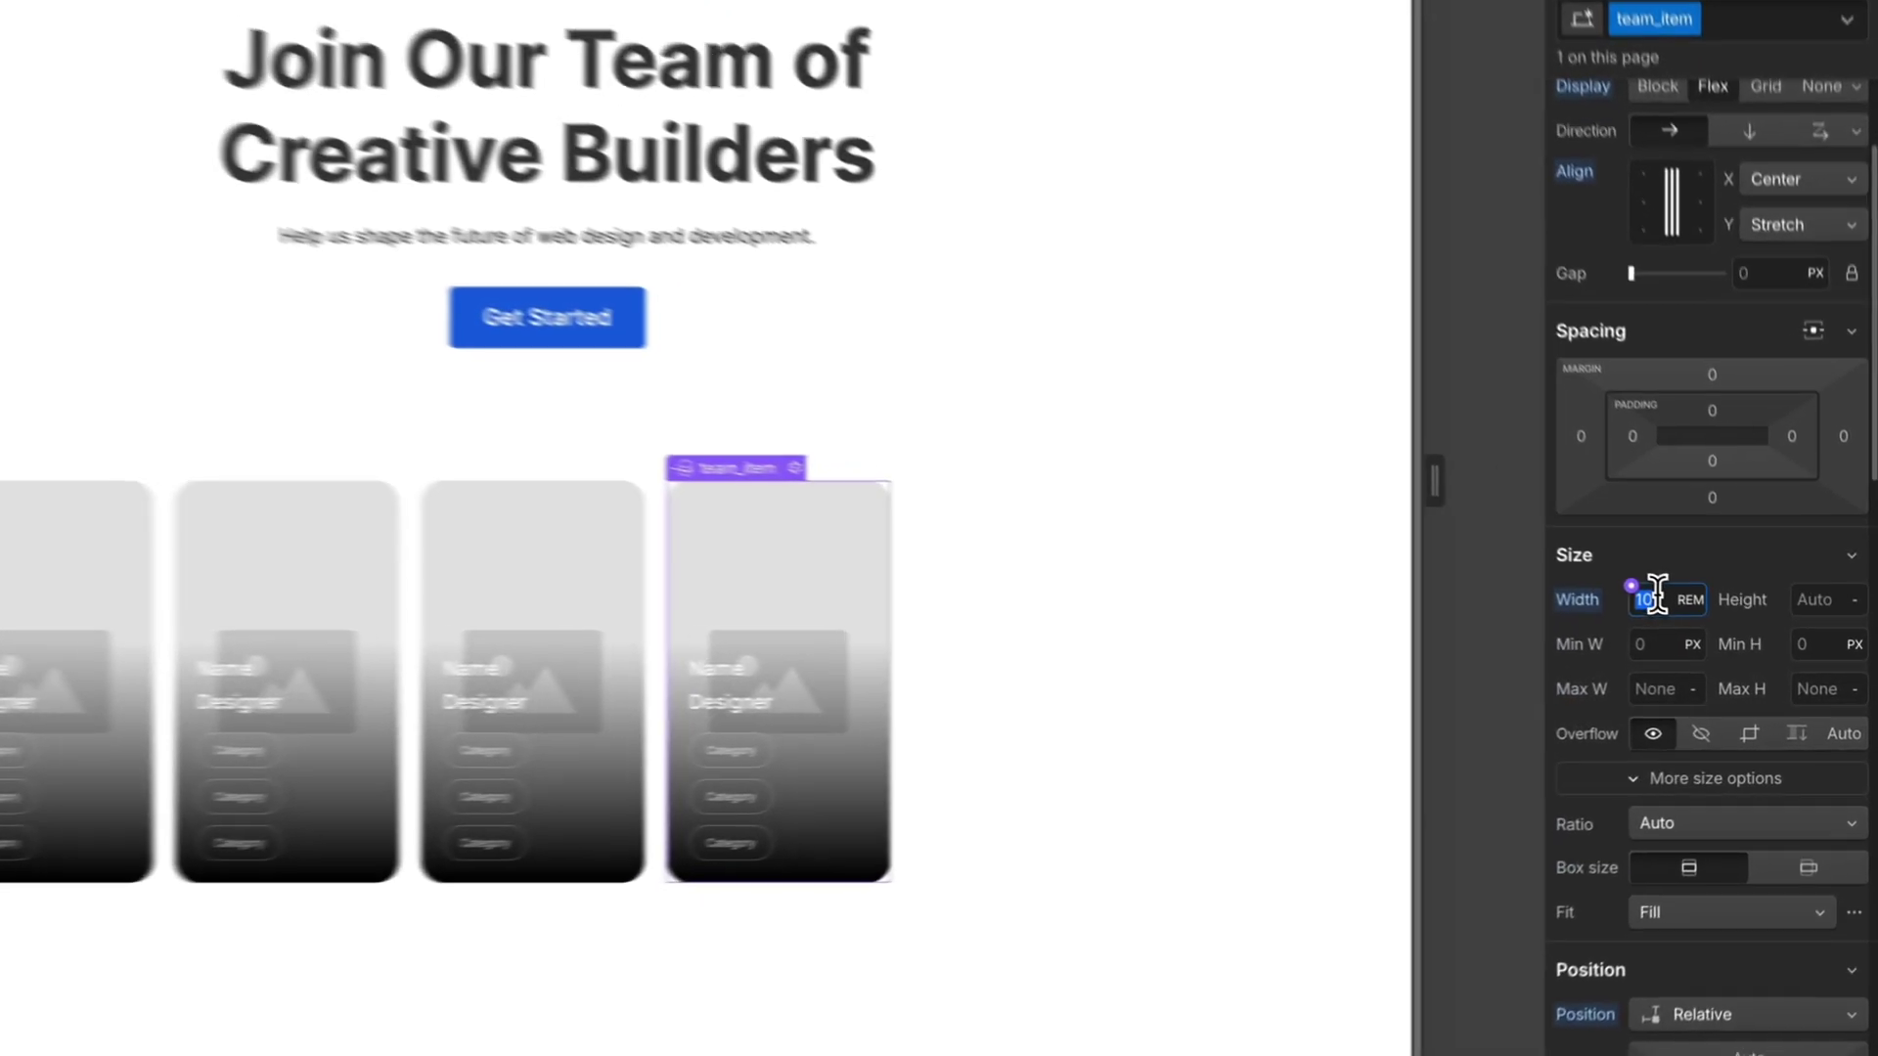
click(1695, 622)
text(16)
key(Return)
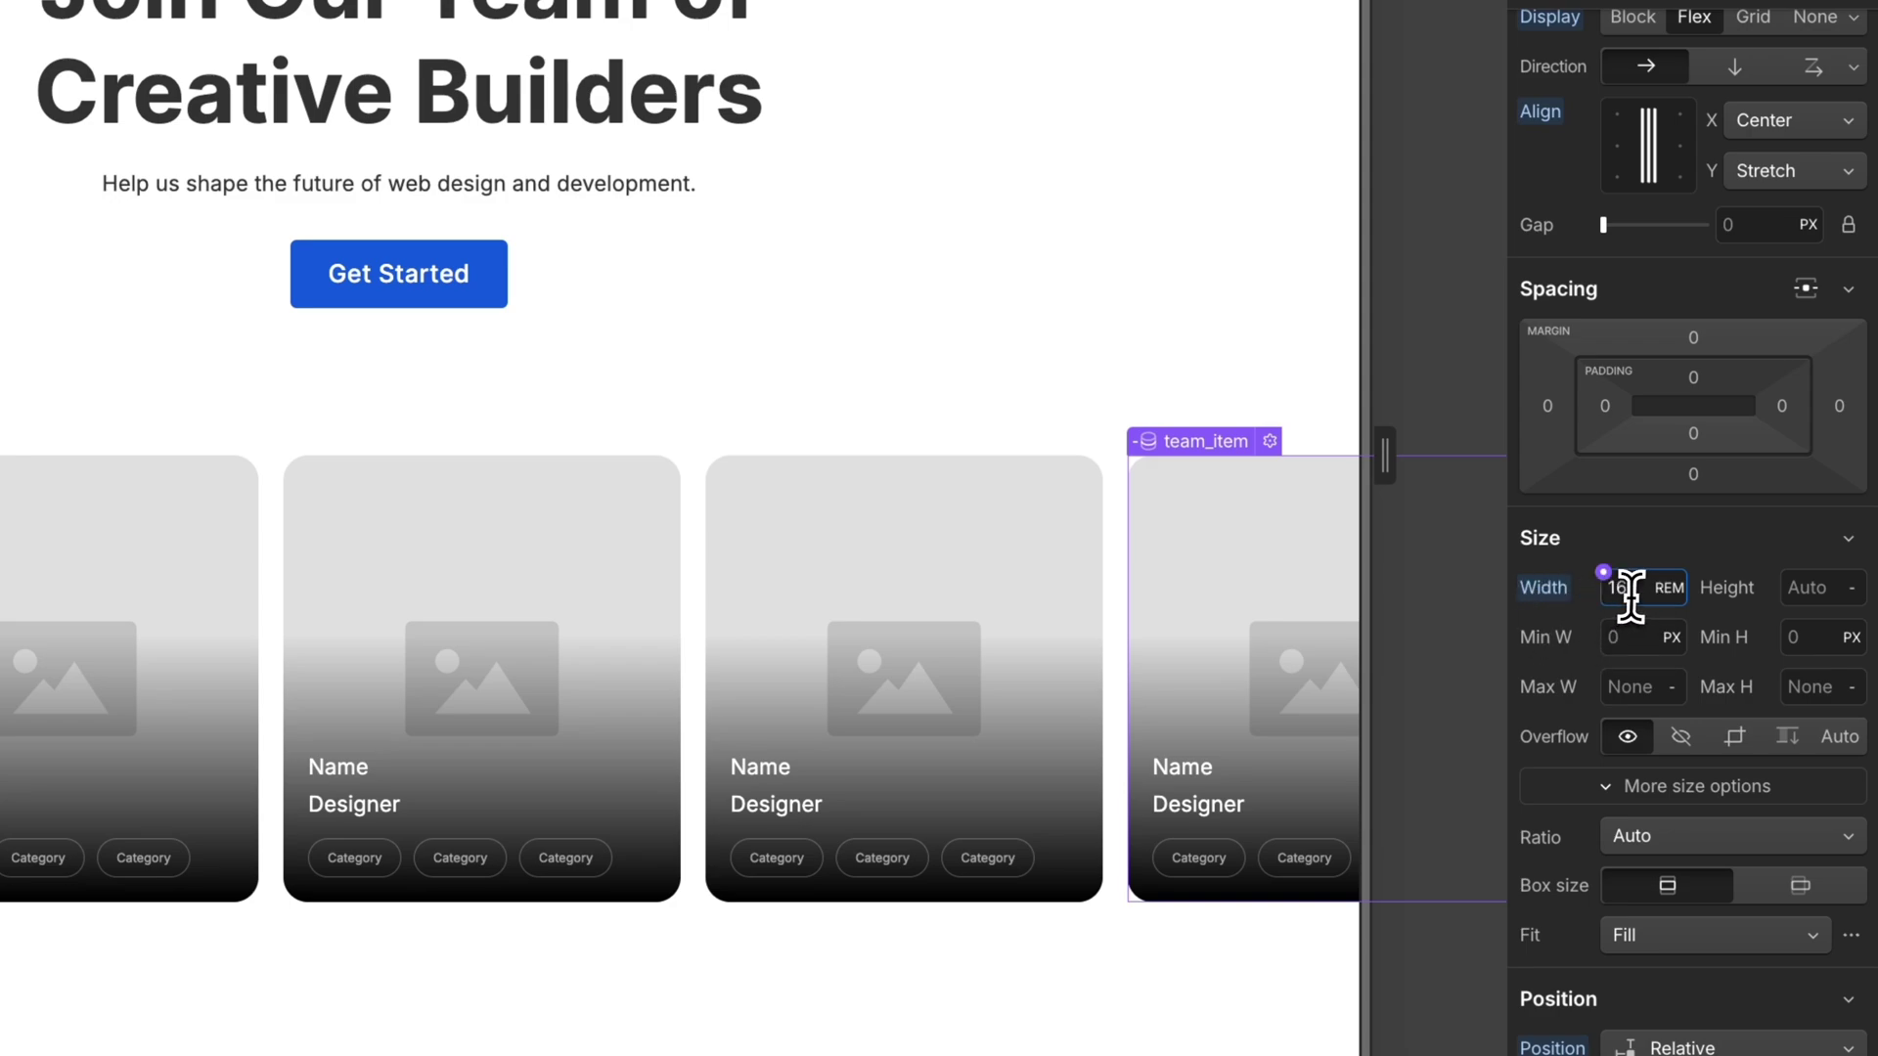
text(25)
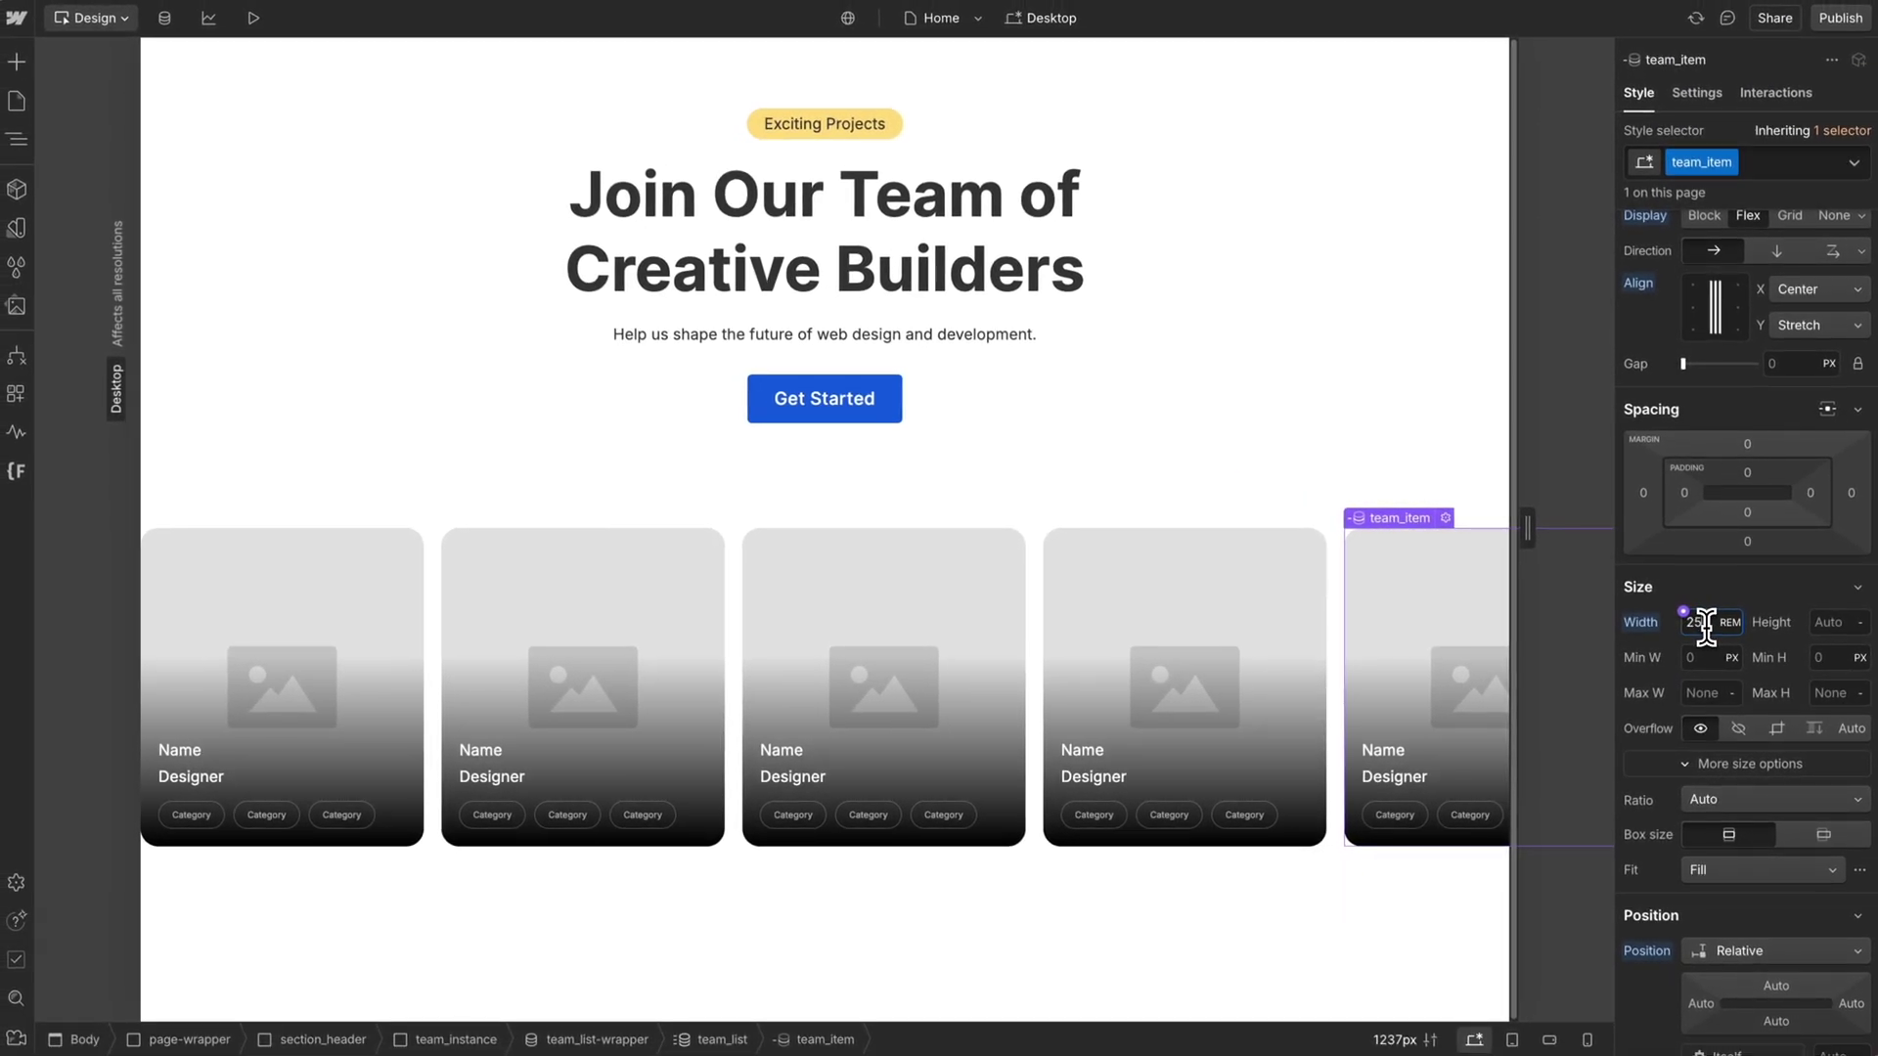
text(%)
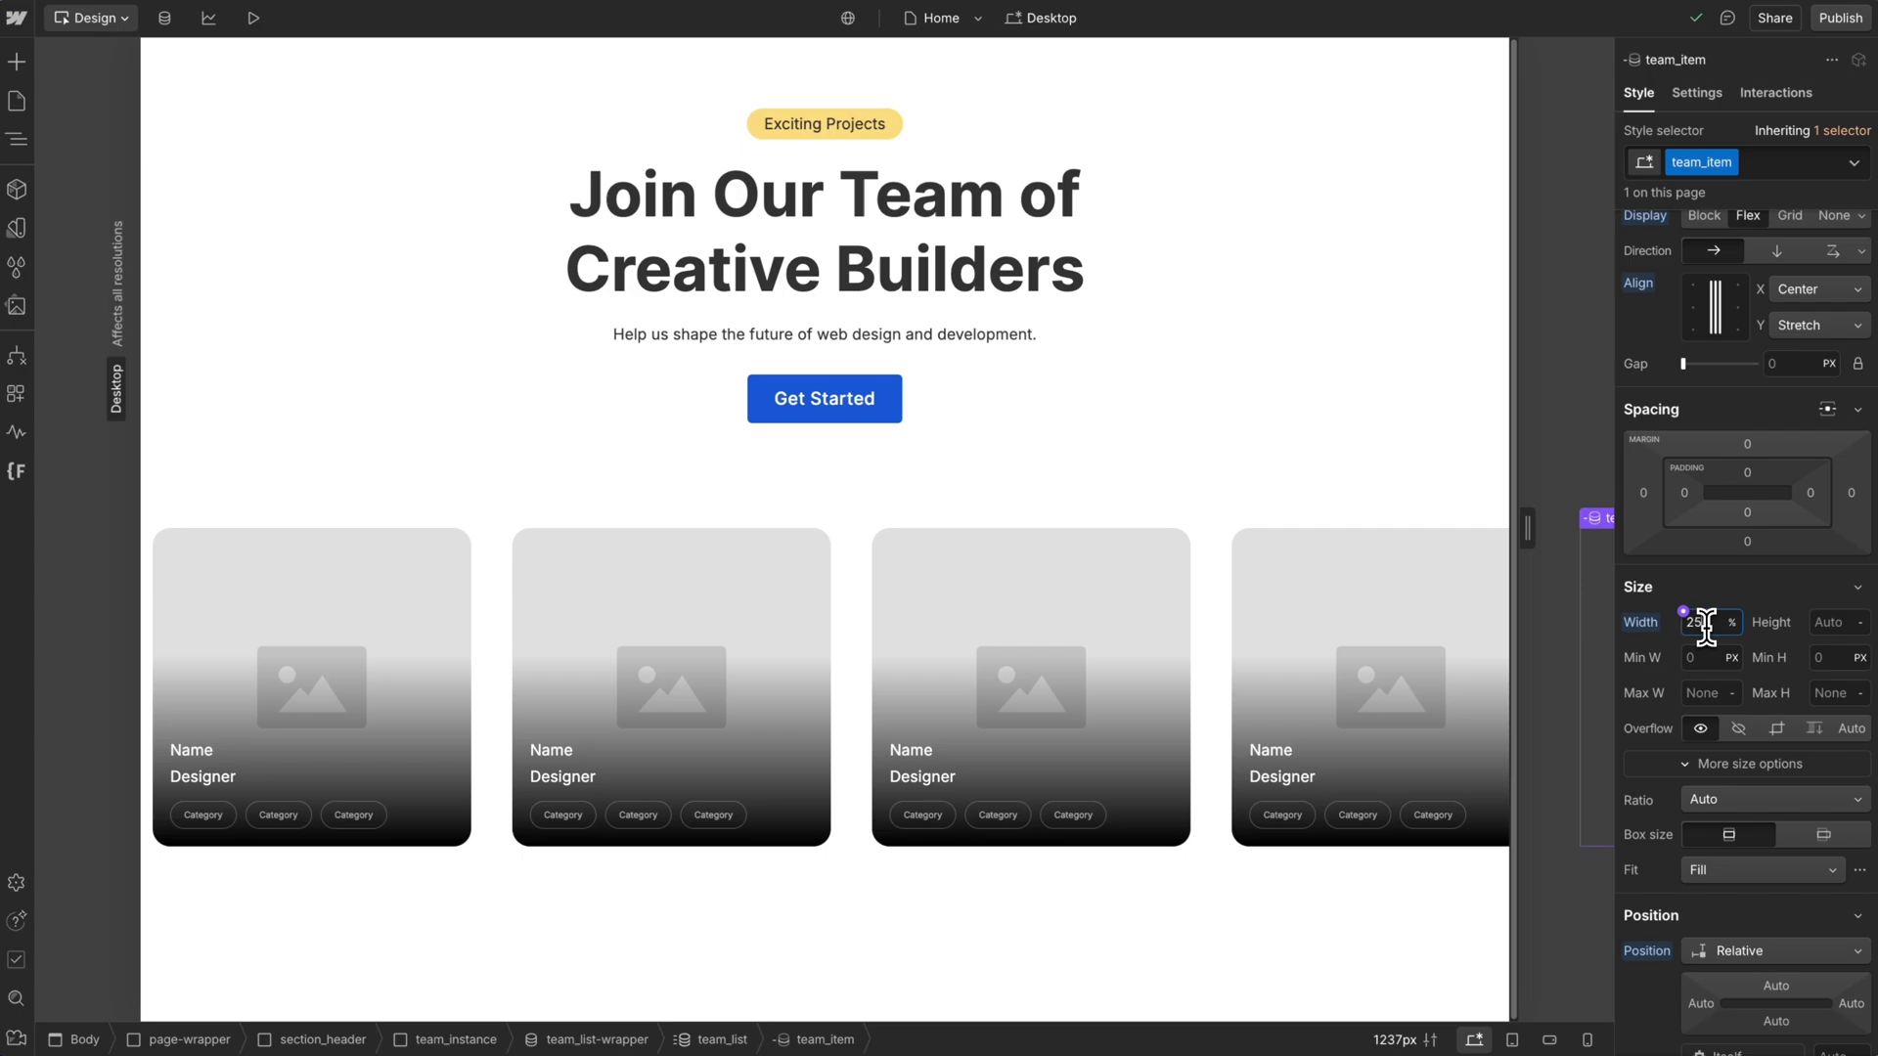
key(ctrl+z)
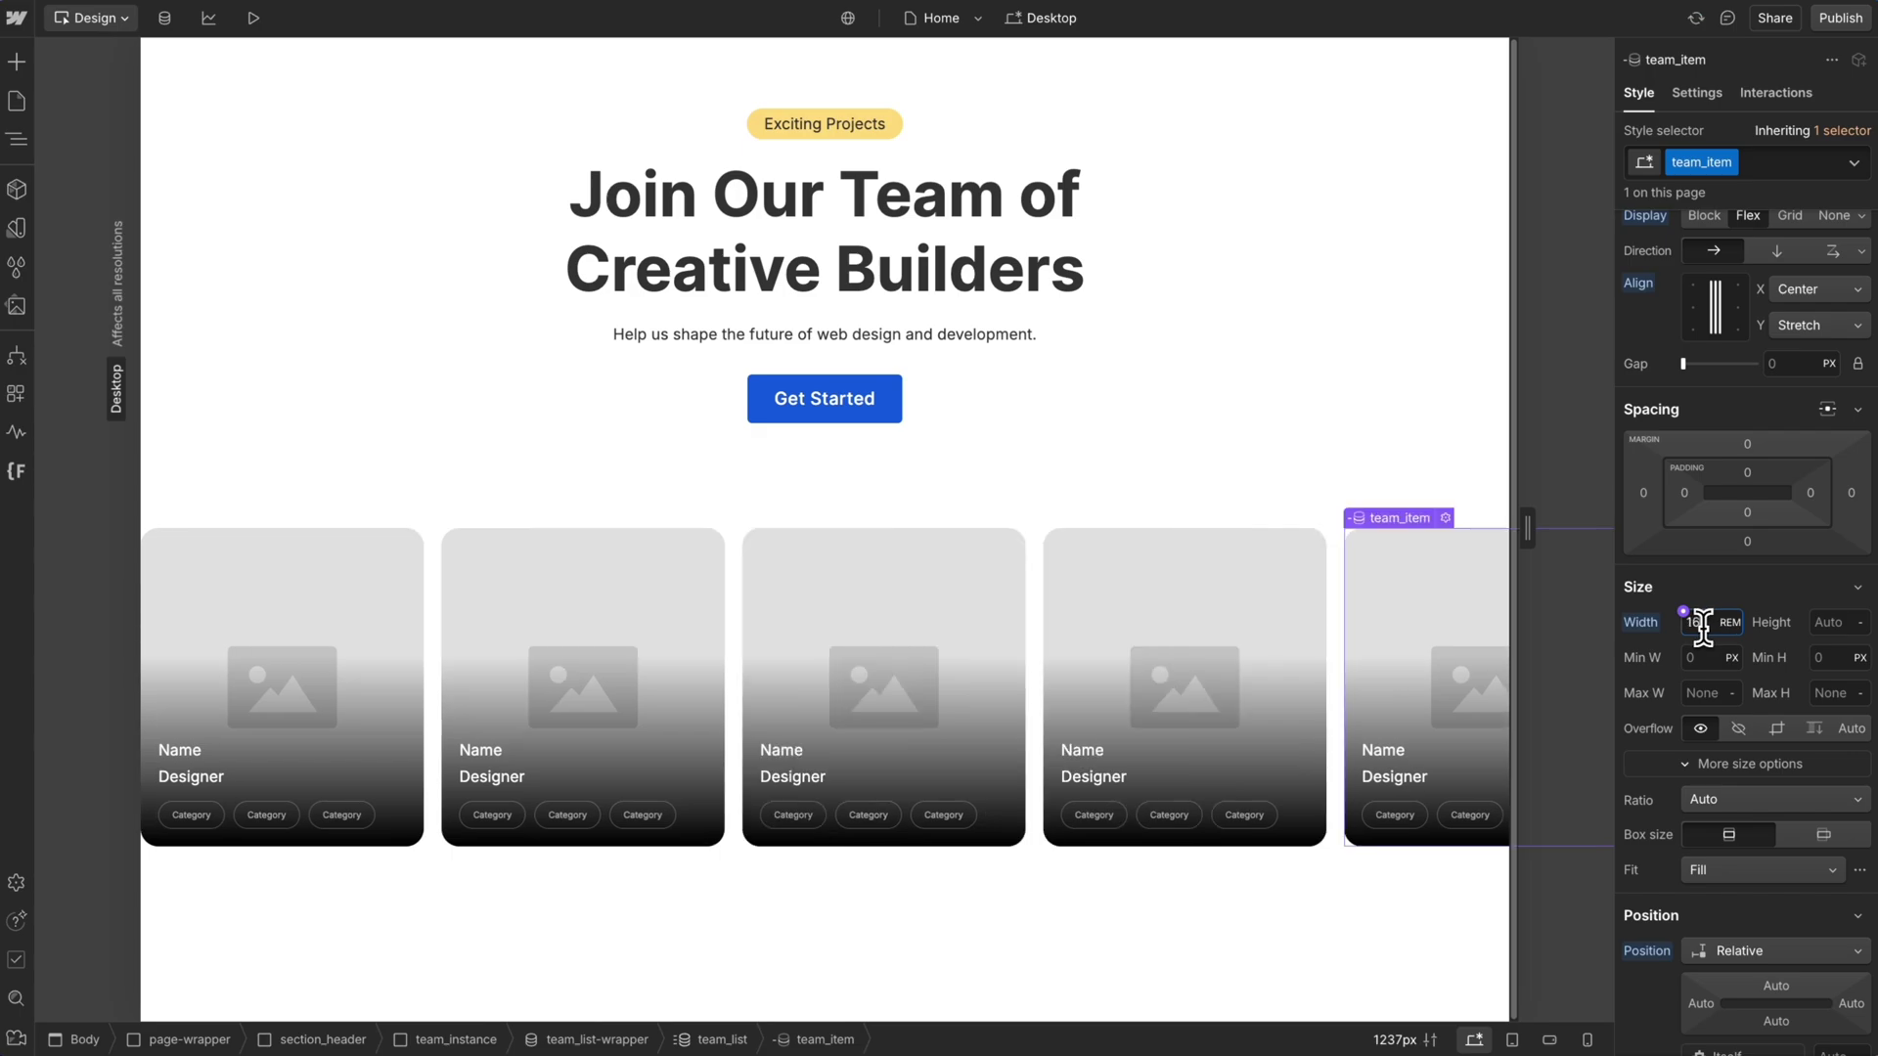
- Give team_list a 1.5 rem gap between the cards
click(1340, 633)
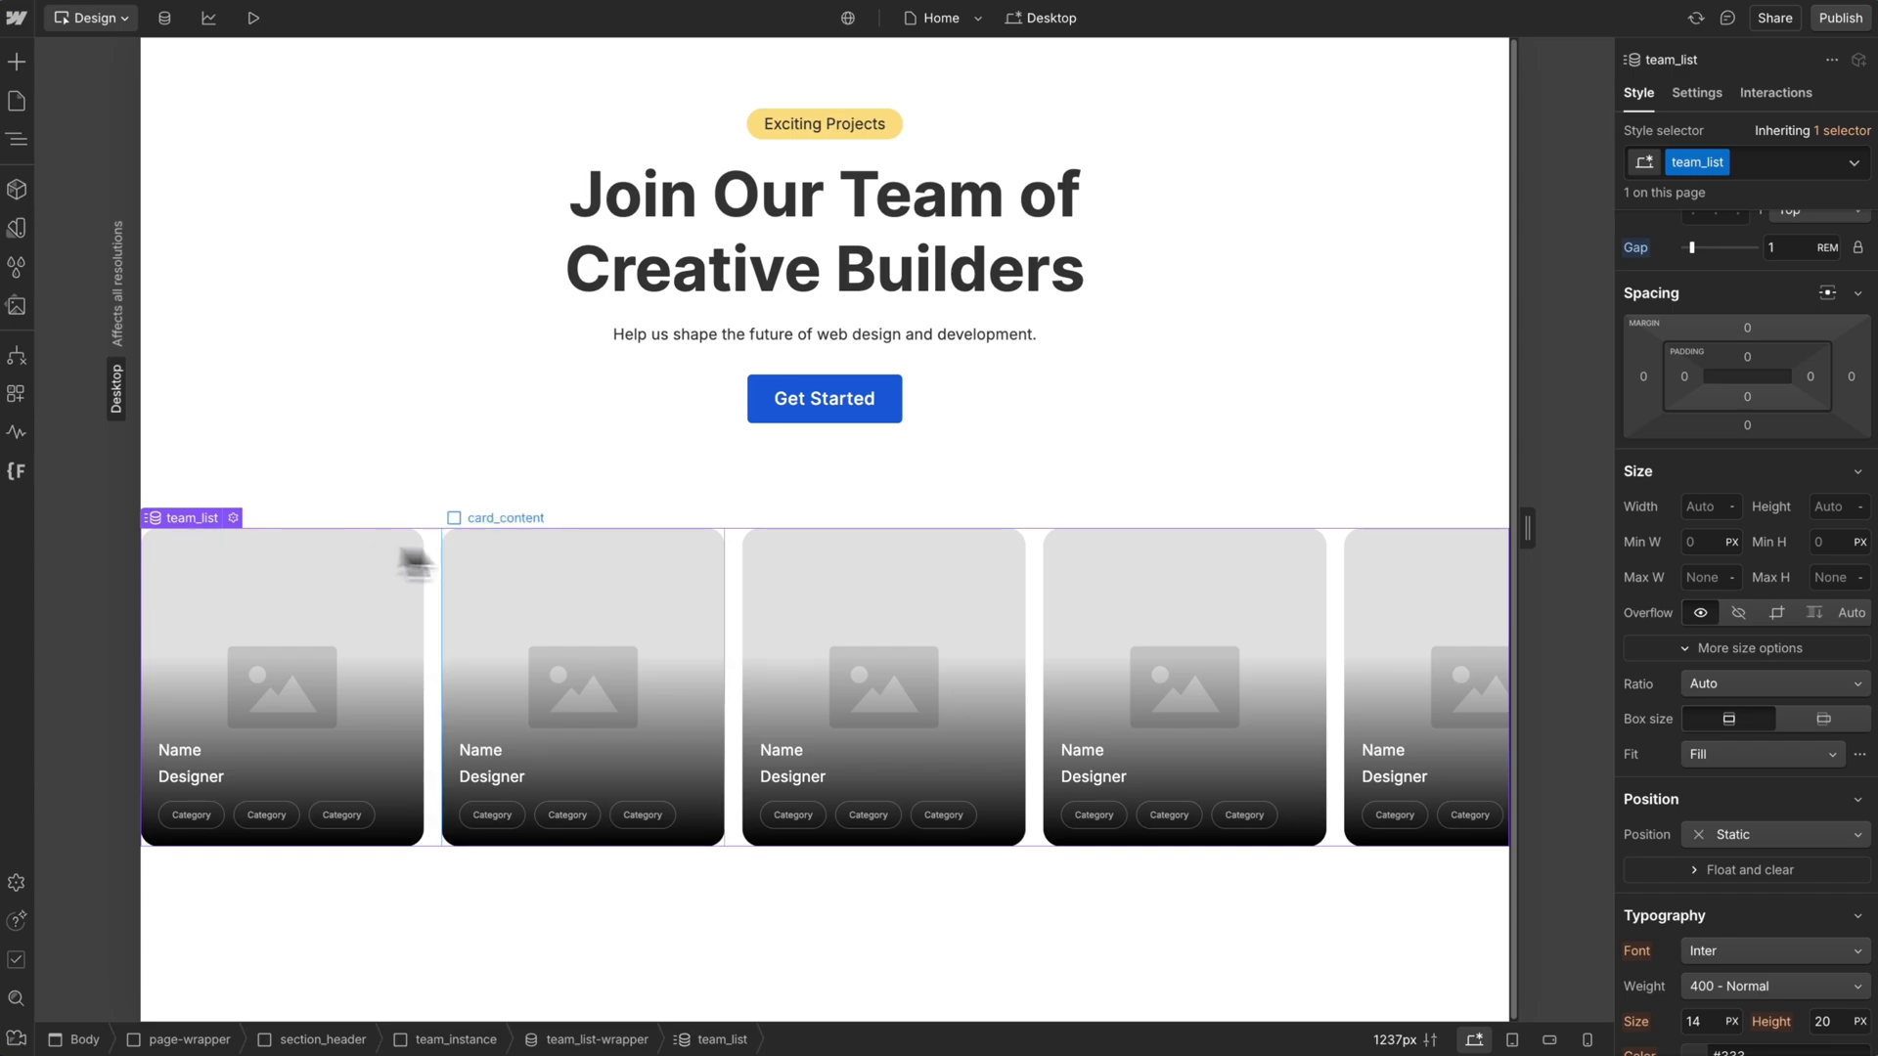
scroll(1702, 536, up, 2)
click(1785, 417)
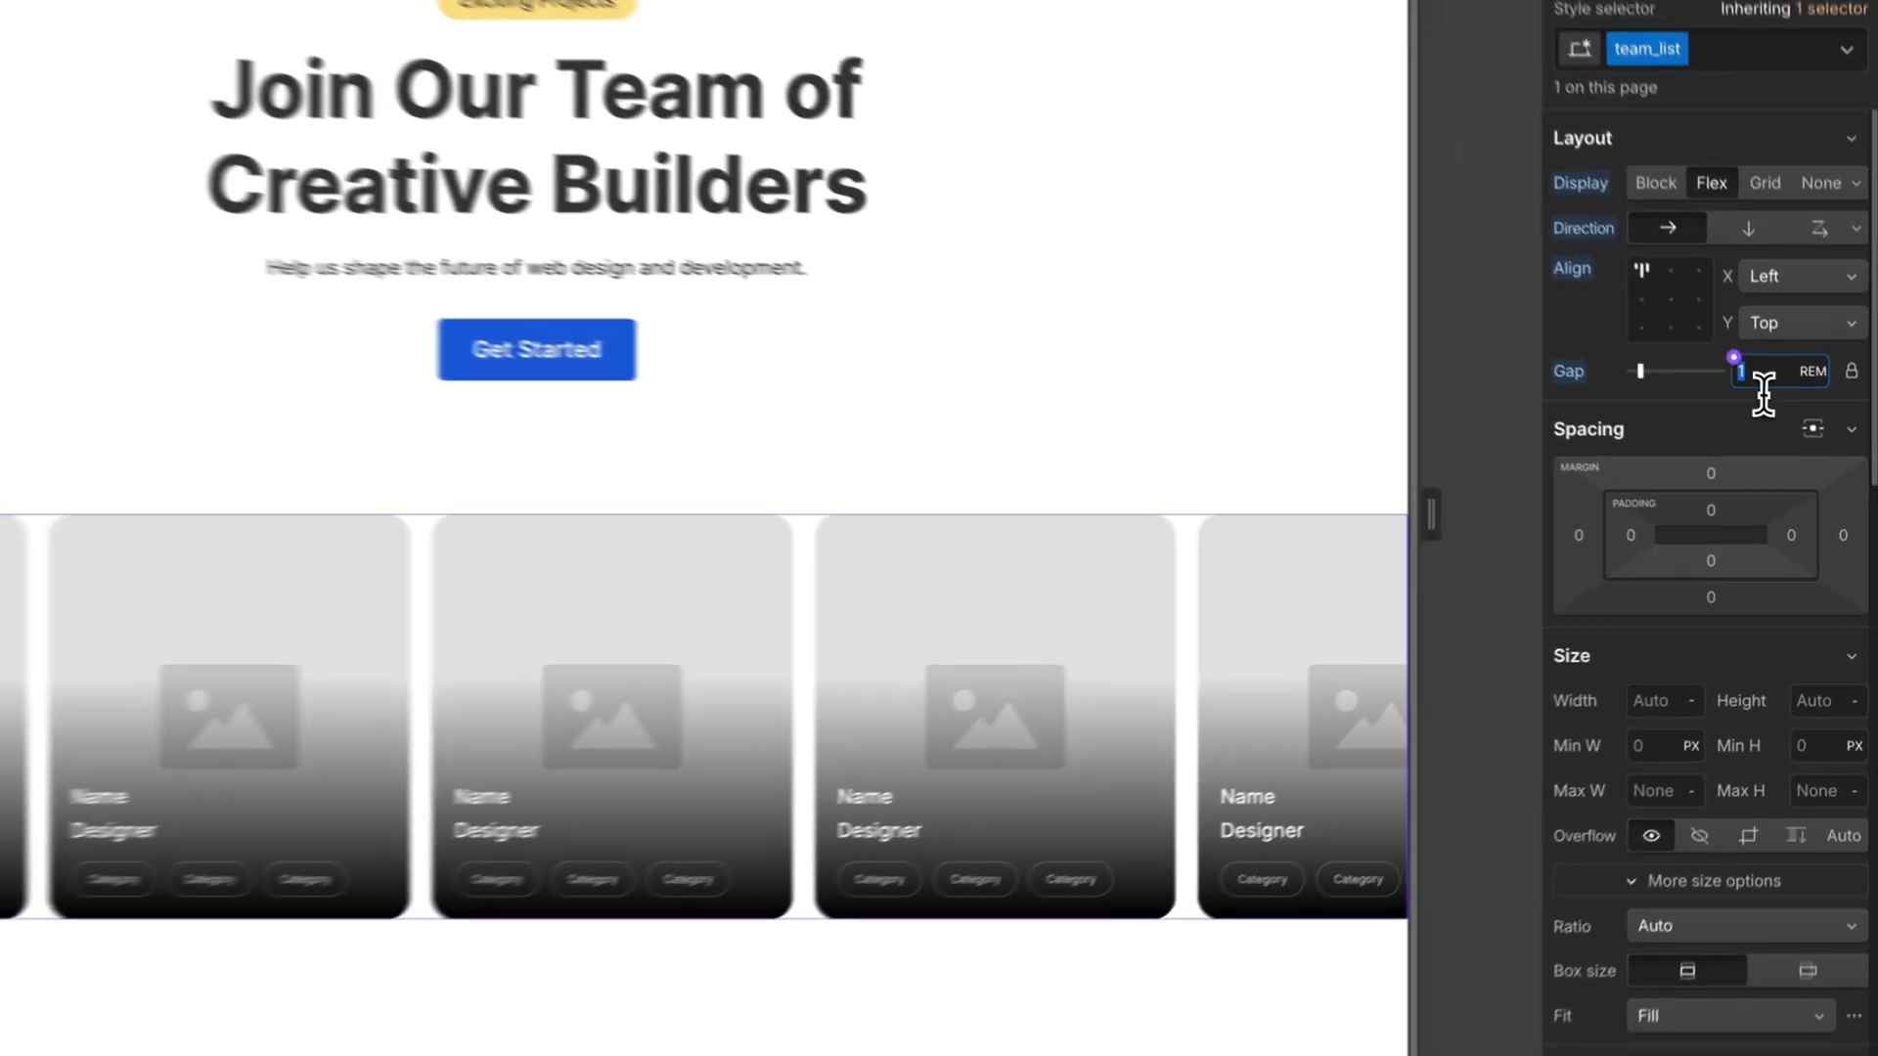
text(.5)
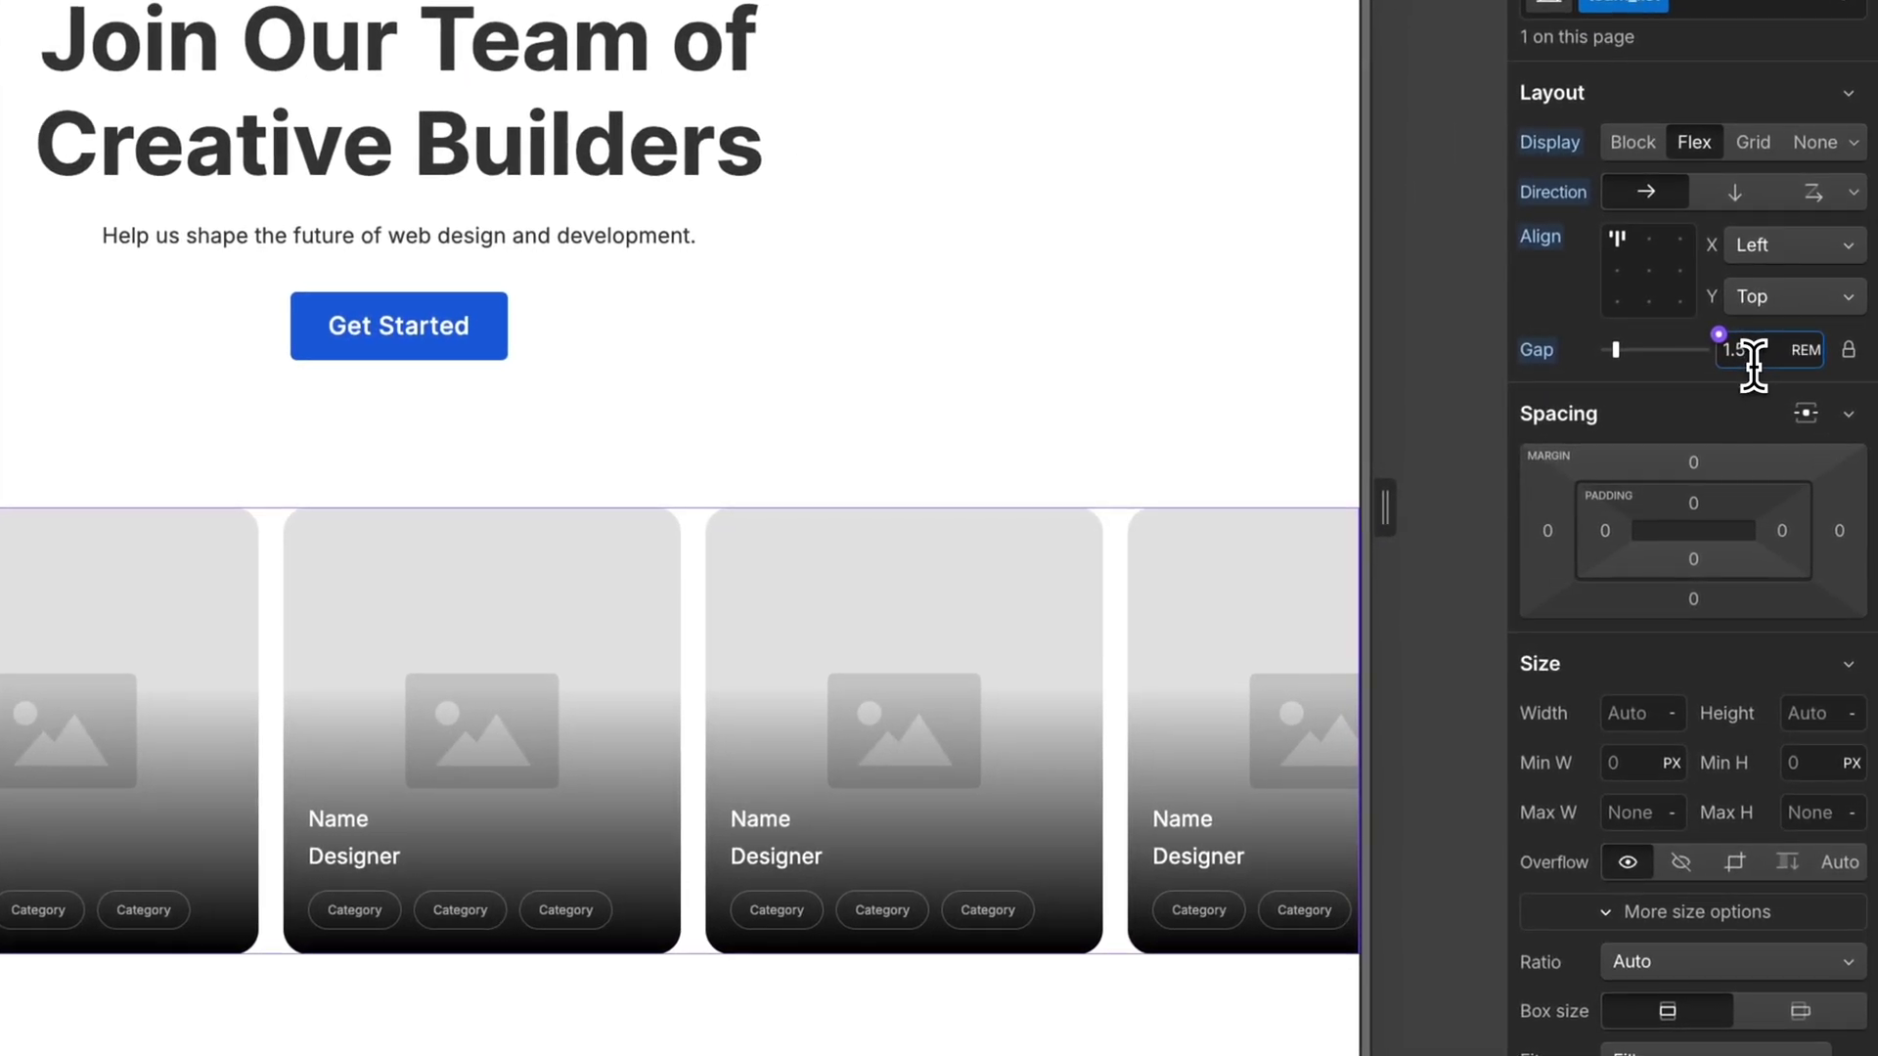
key(Return)
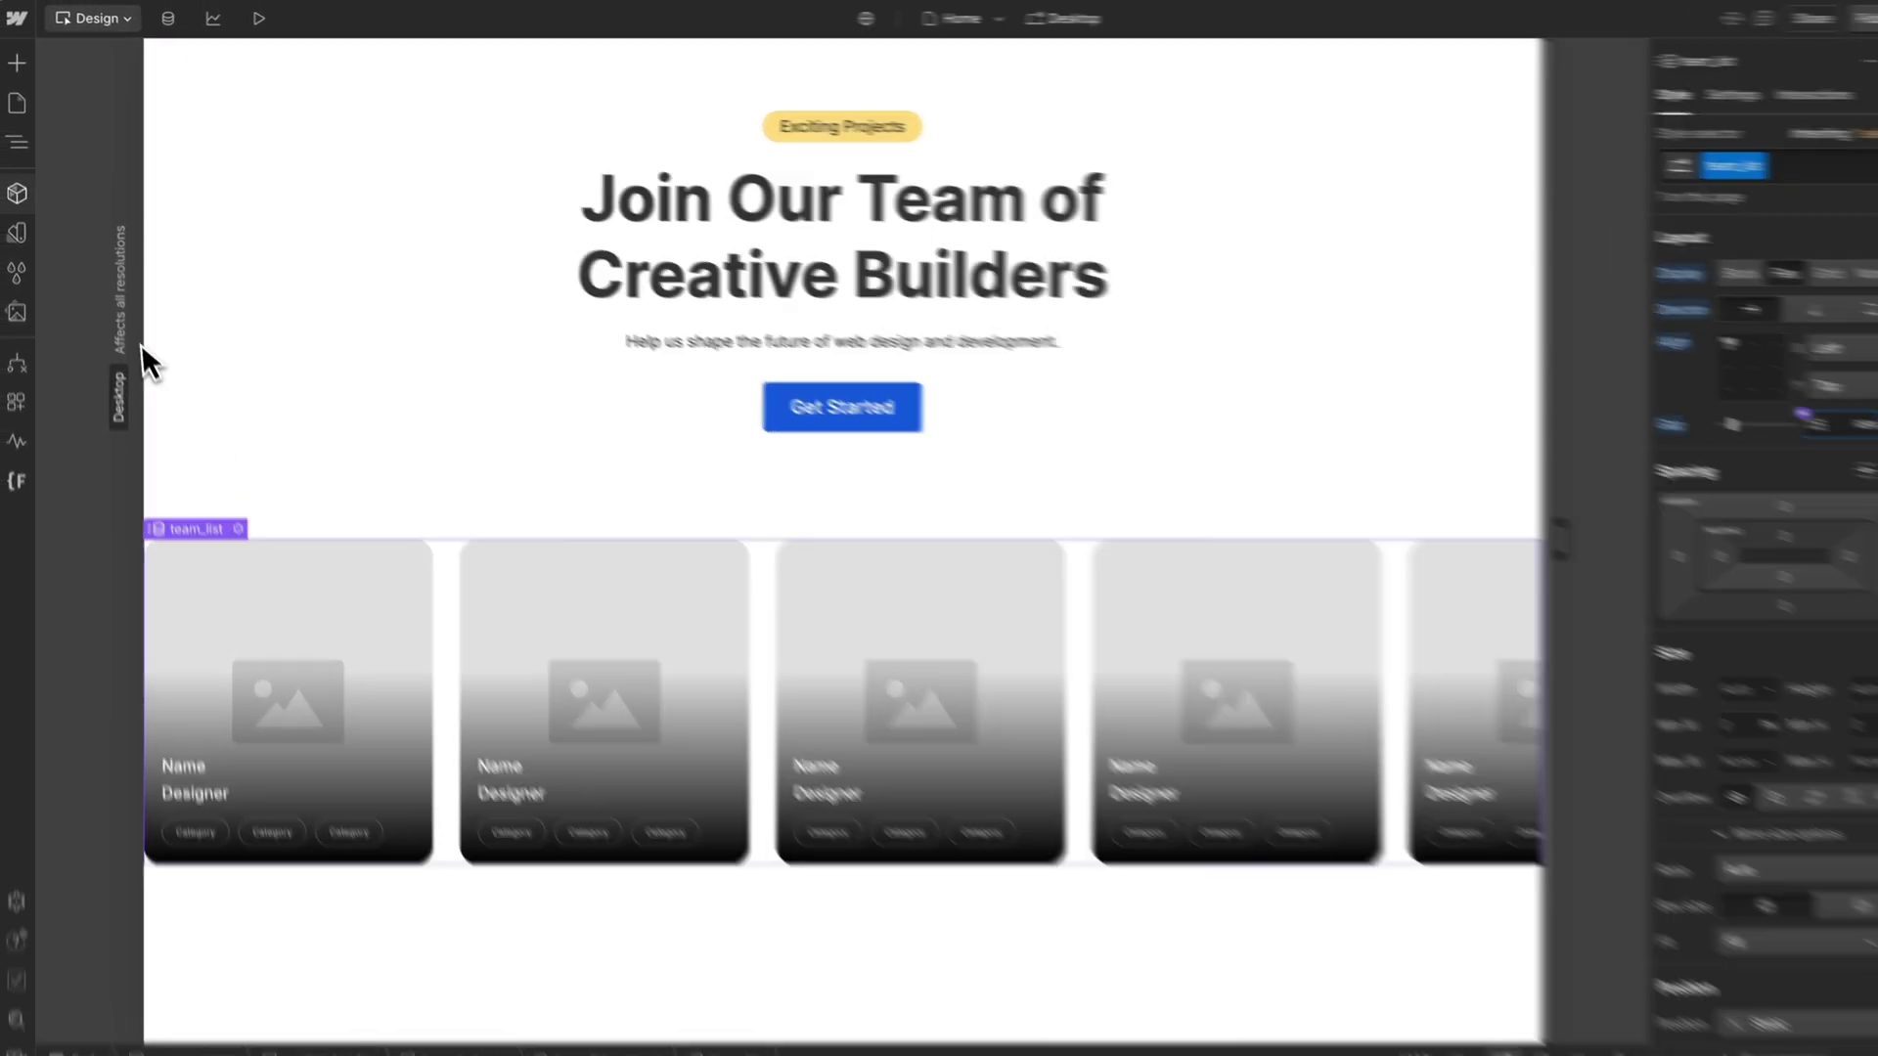
- Bind the card image to the Team Members Profile Picture field
click(16, 139)
click(211, 492)
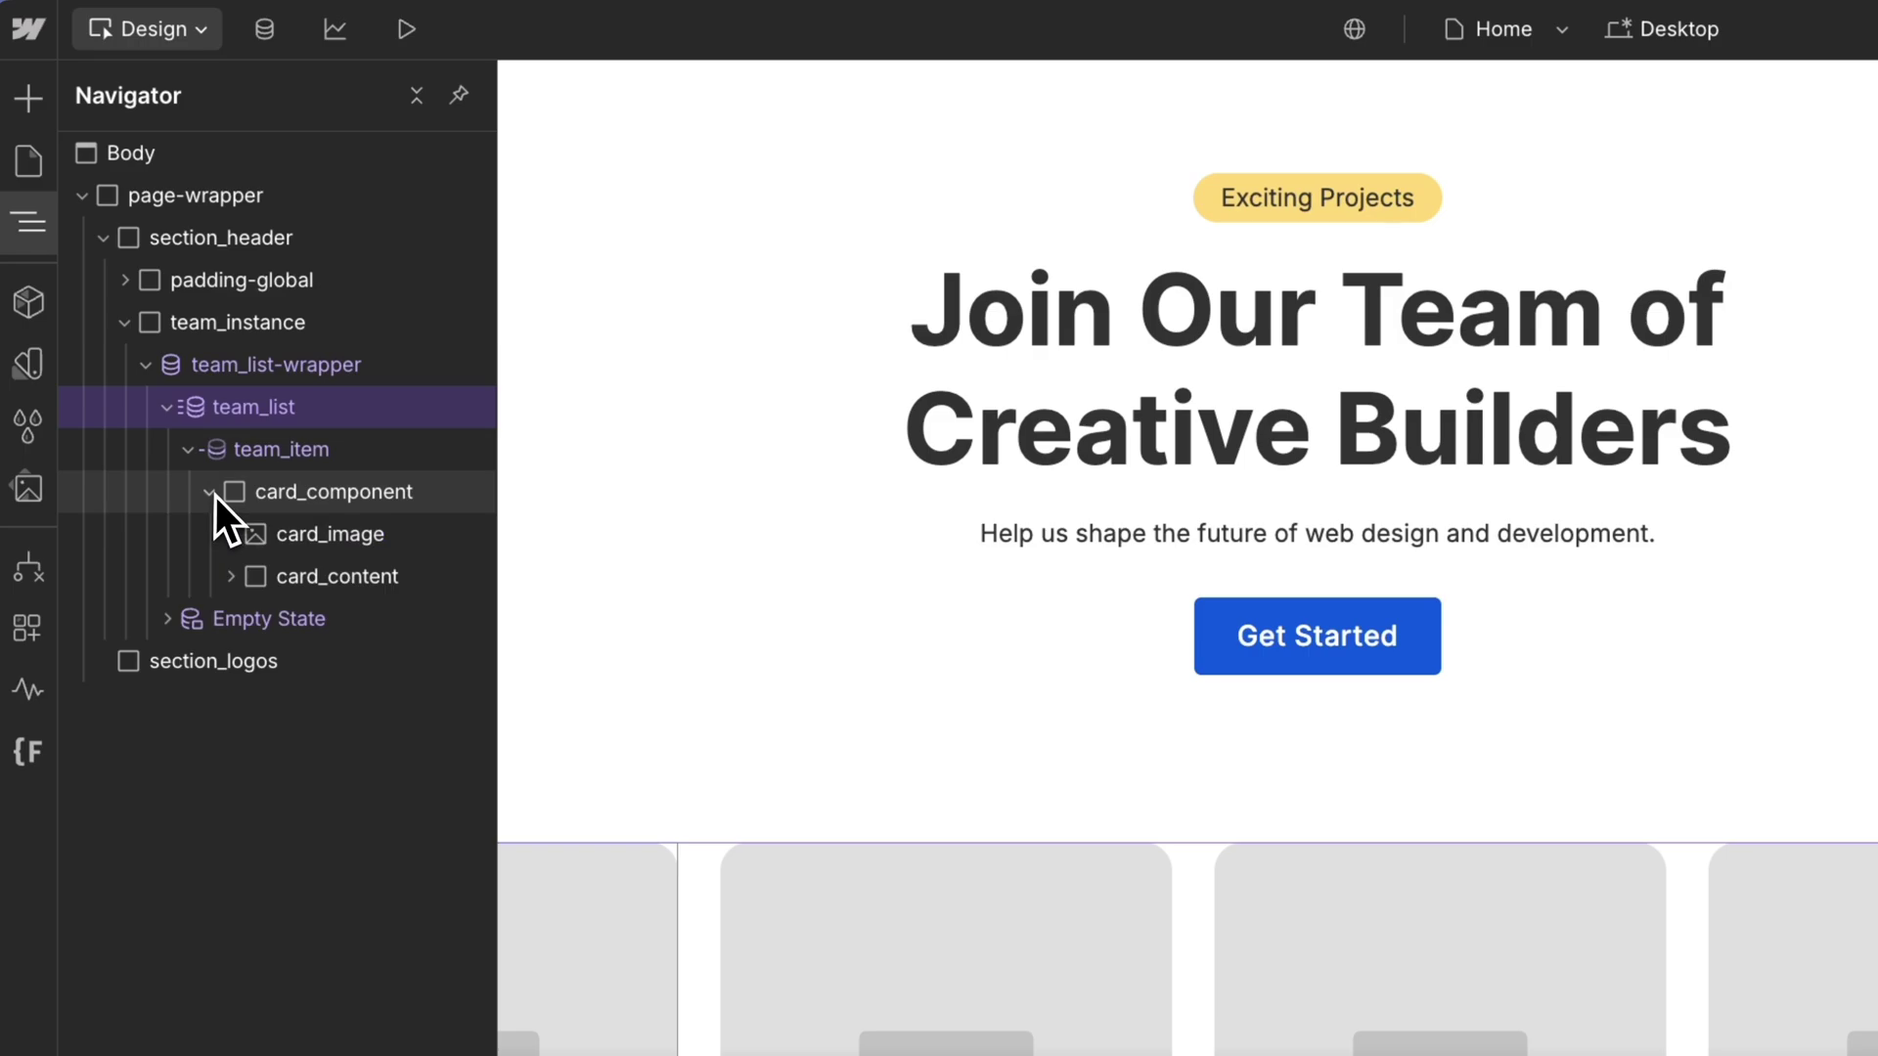
click(279, 534)
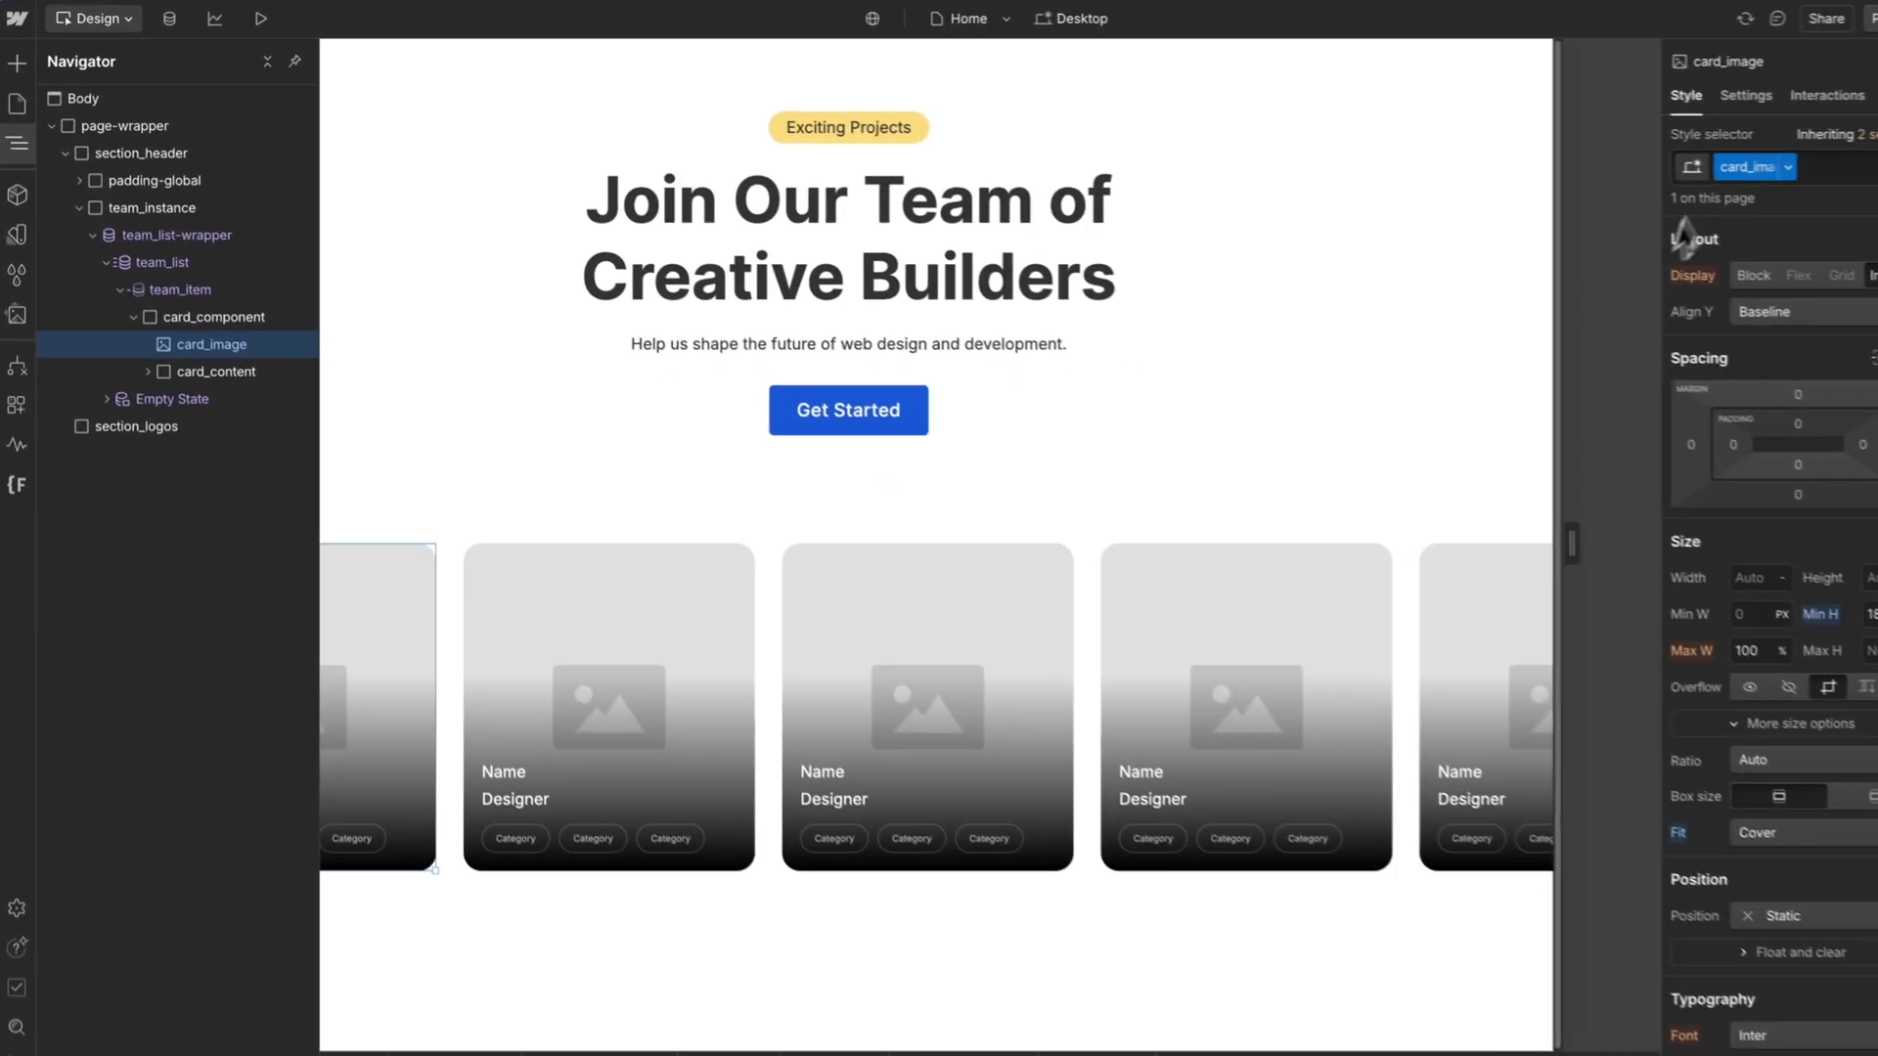
click(1696, 91)
click(1682, 401)
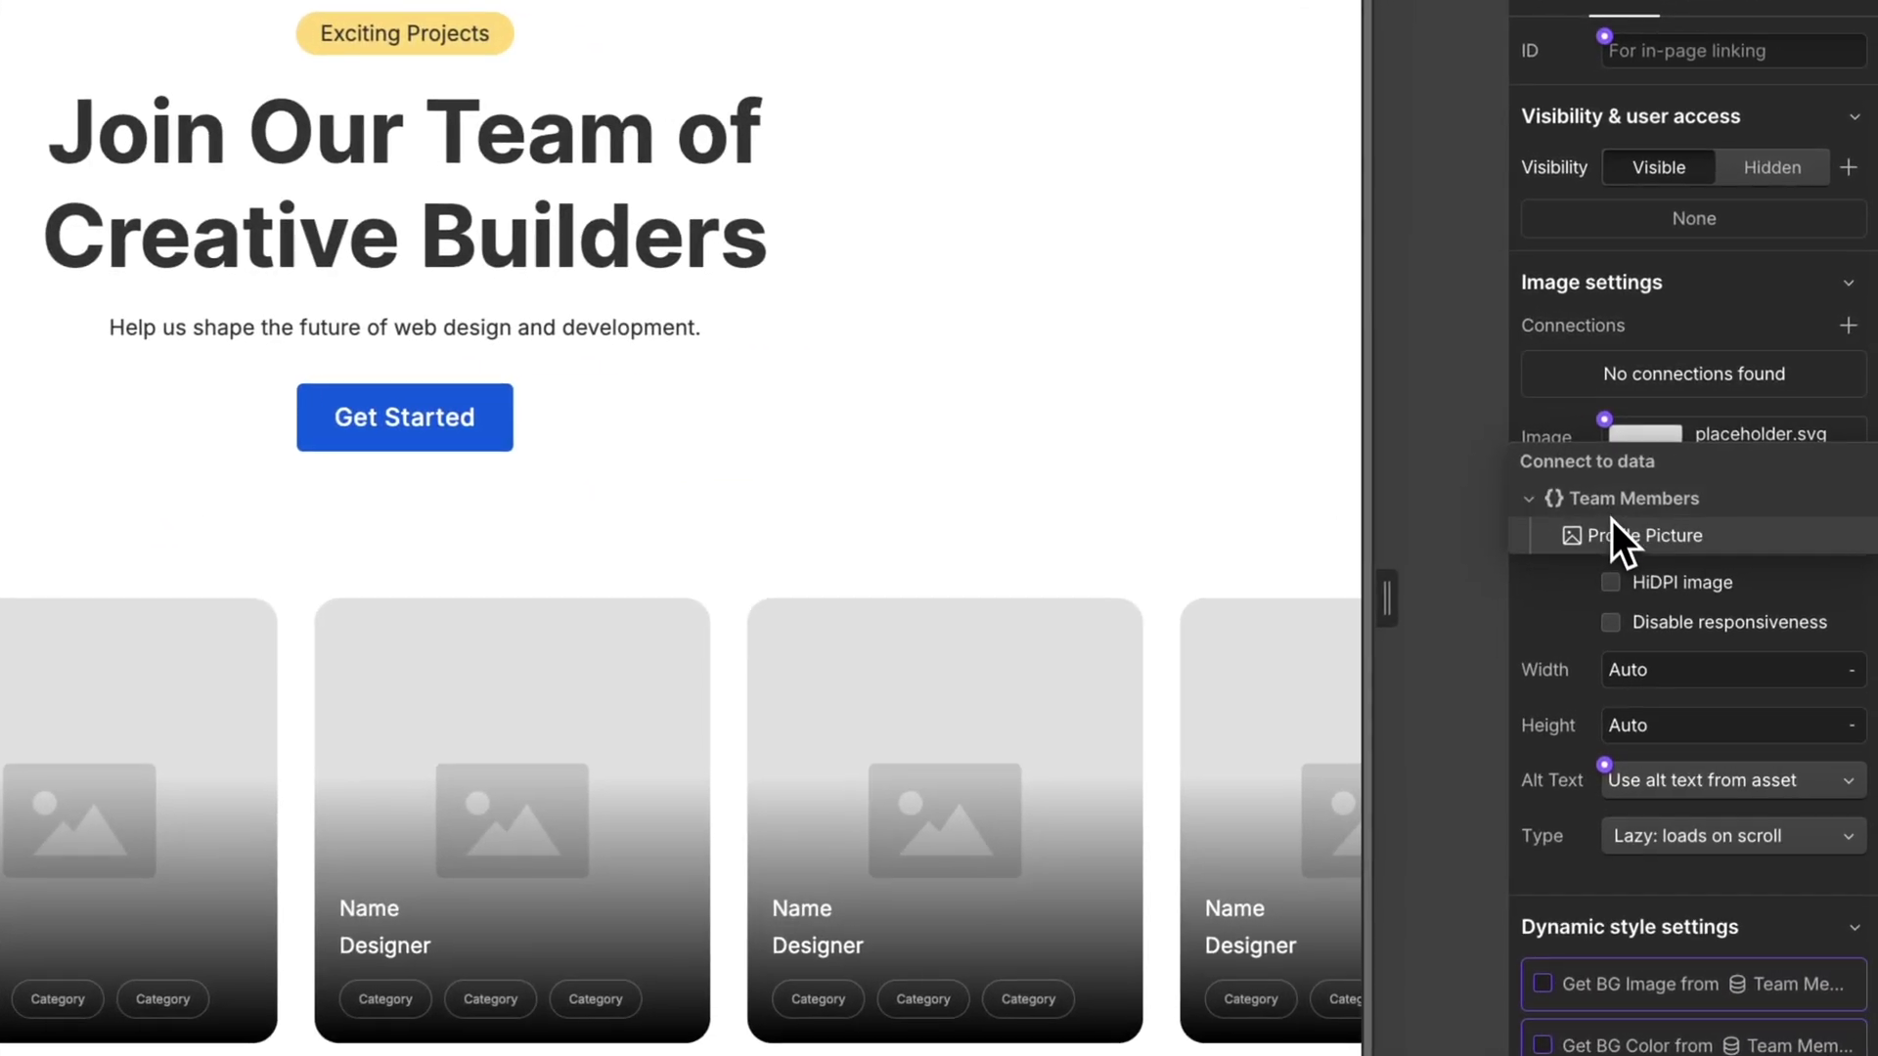
click(1702, 483)
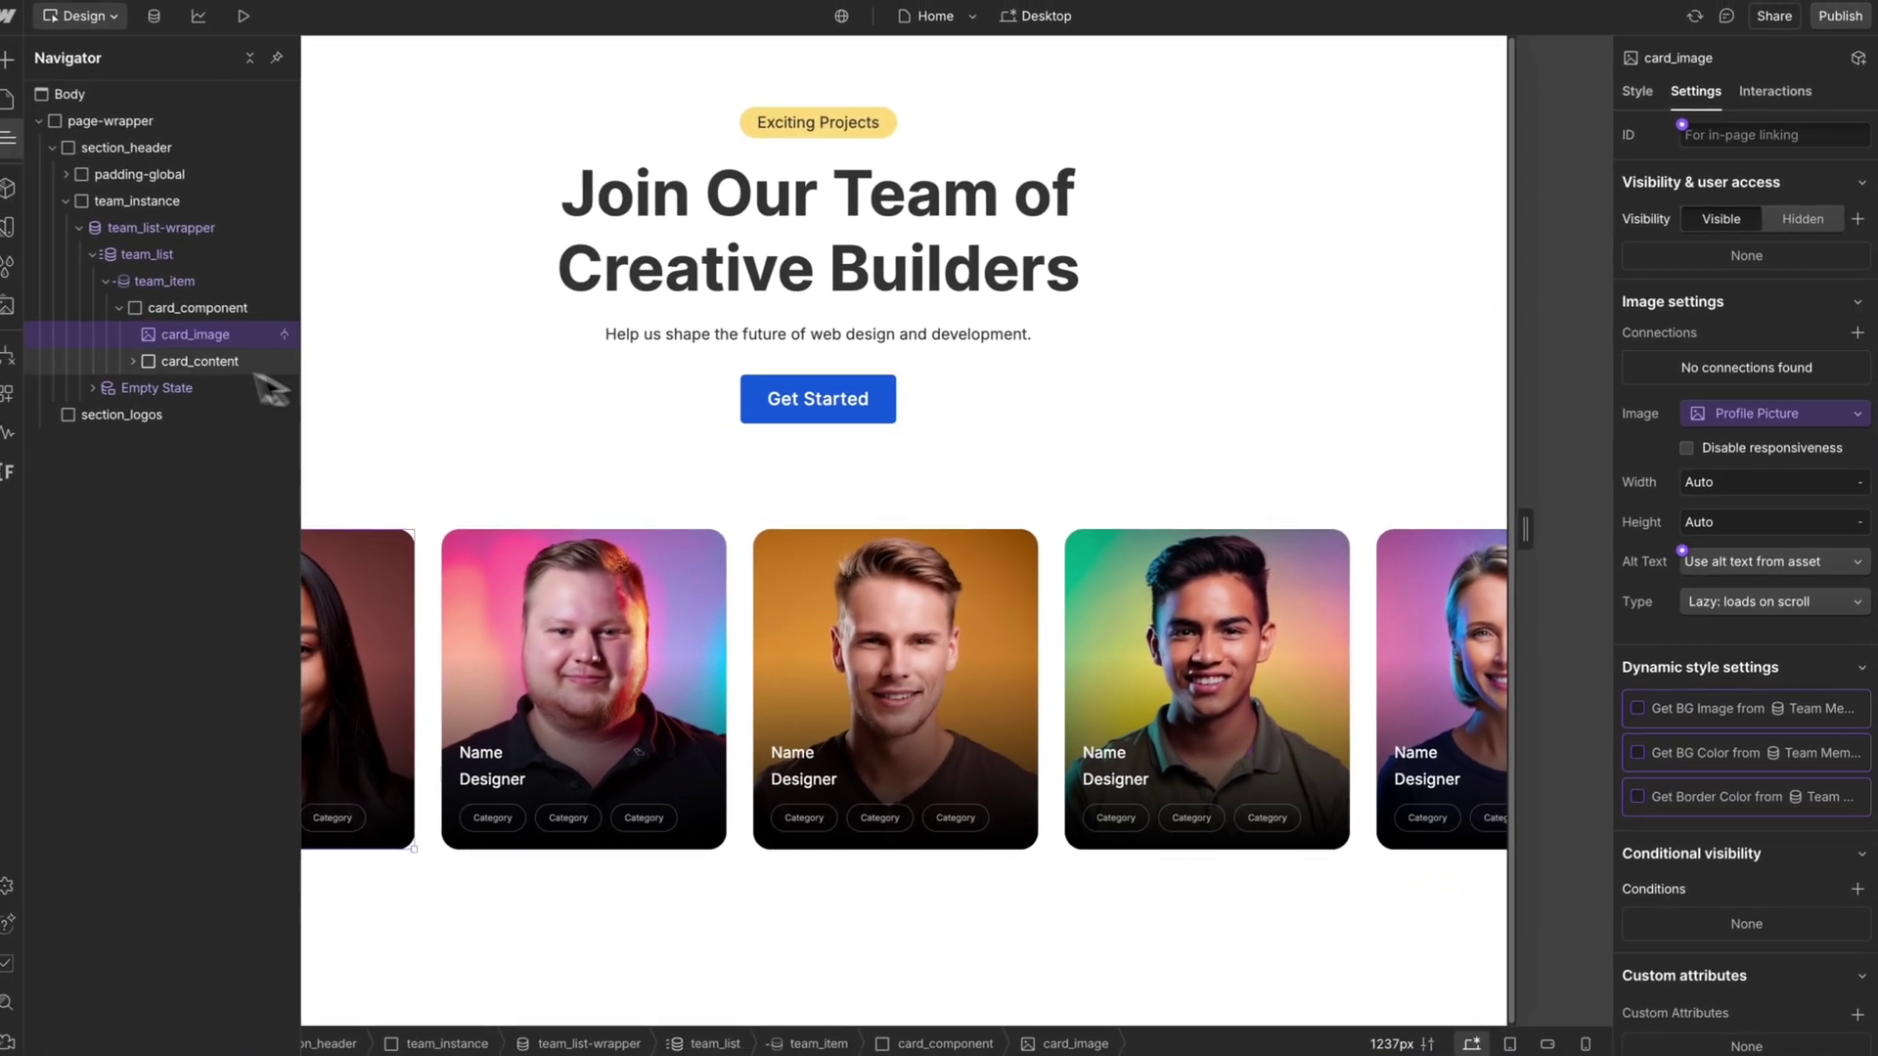
- Bind the card title to Name and the card info text to Job Title
click(35, 361)
click(108, 389)
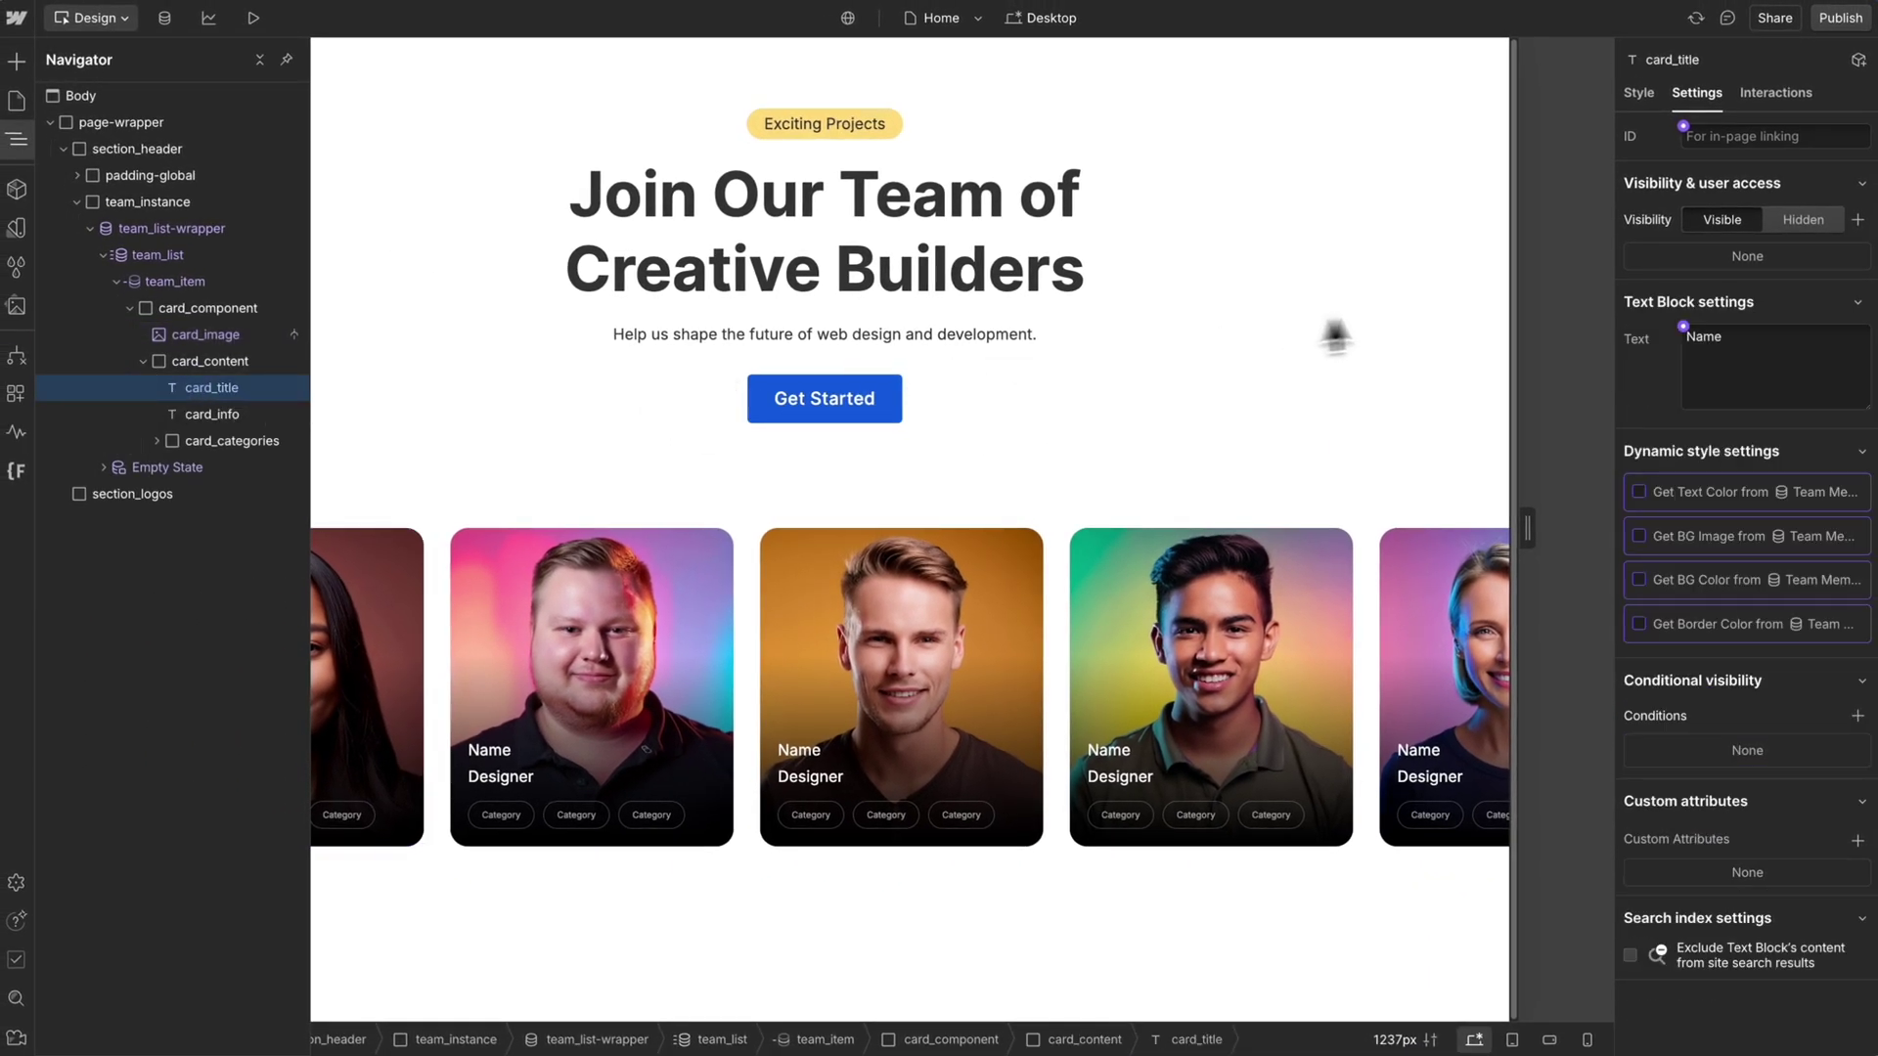
click(1682, 326)
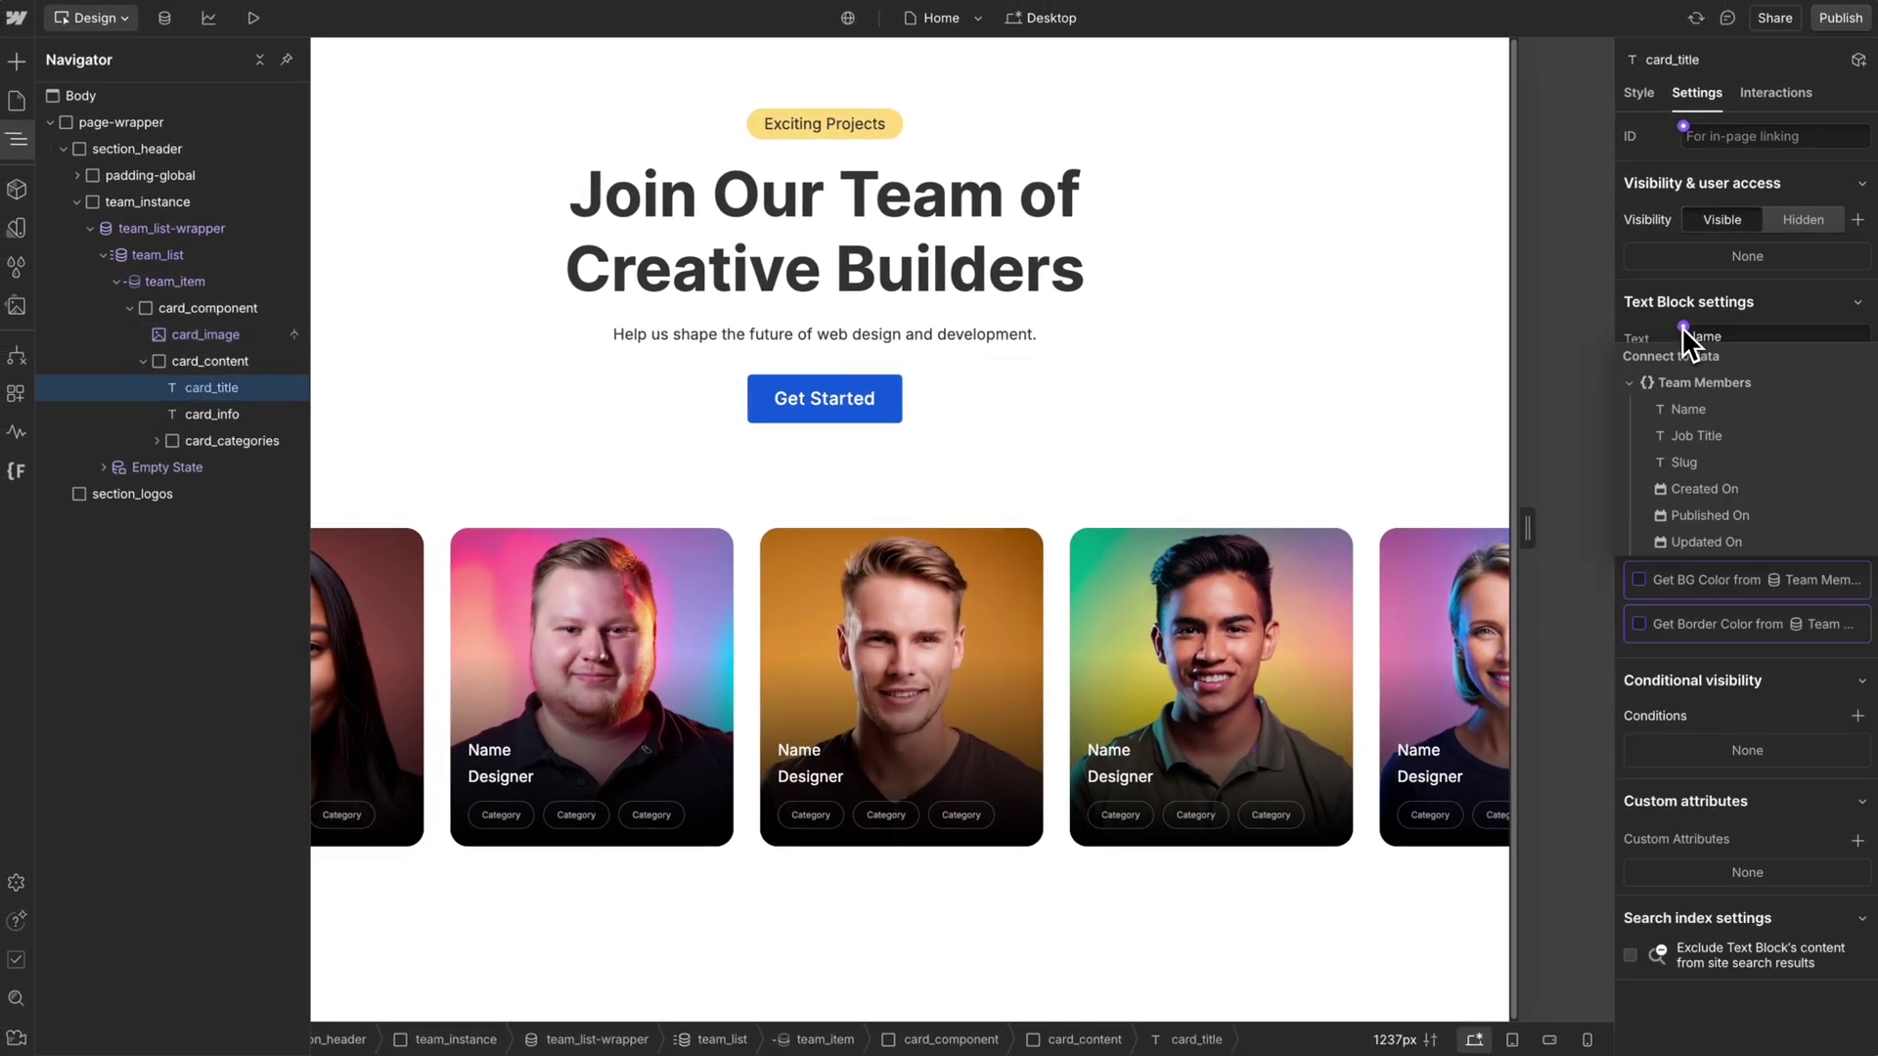
click(1710, 403)
click(291, 415)
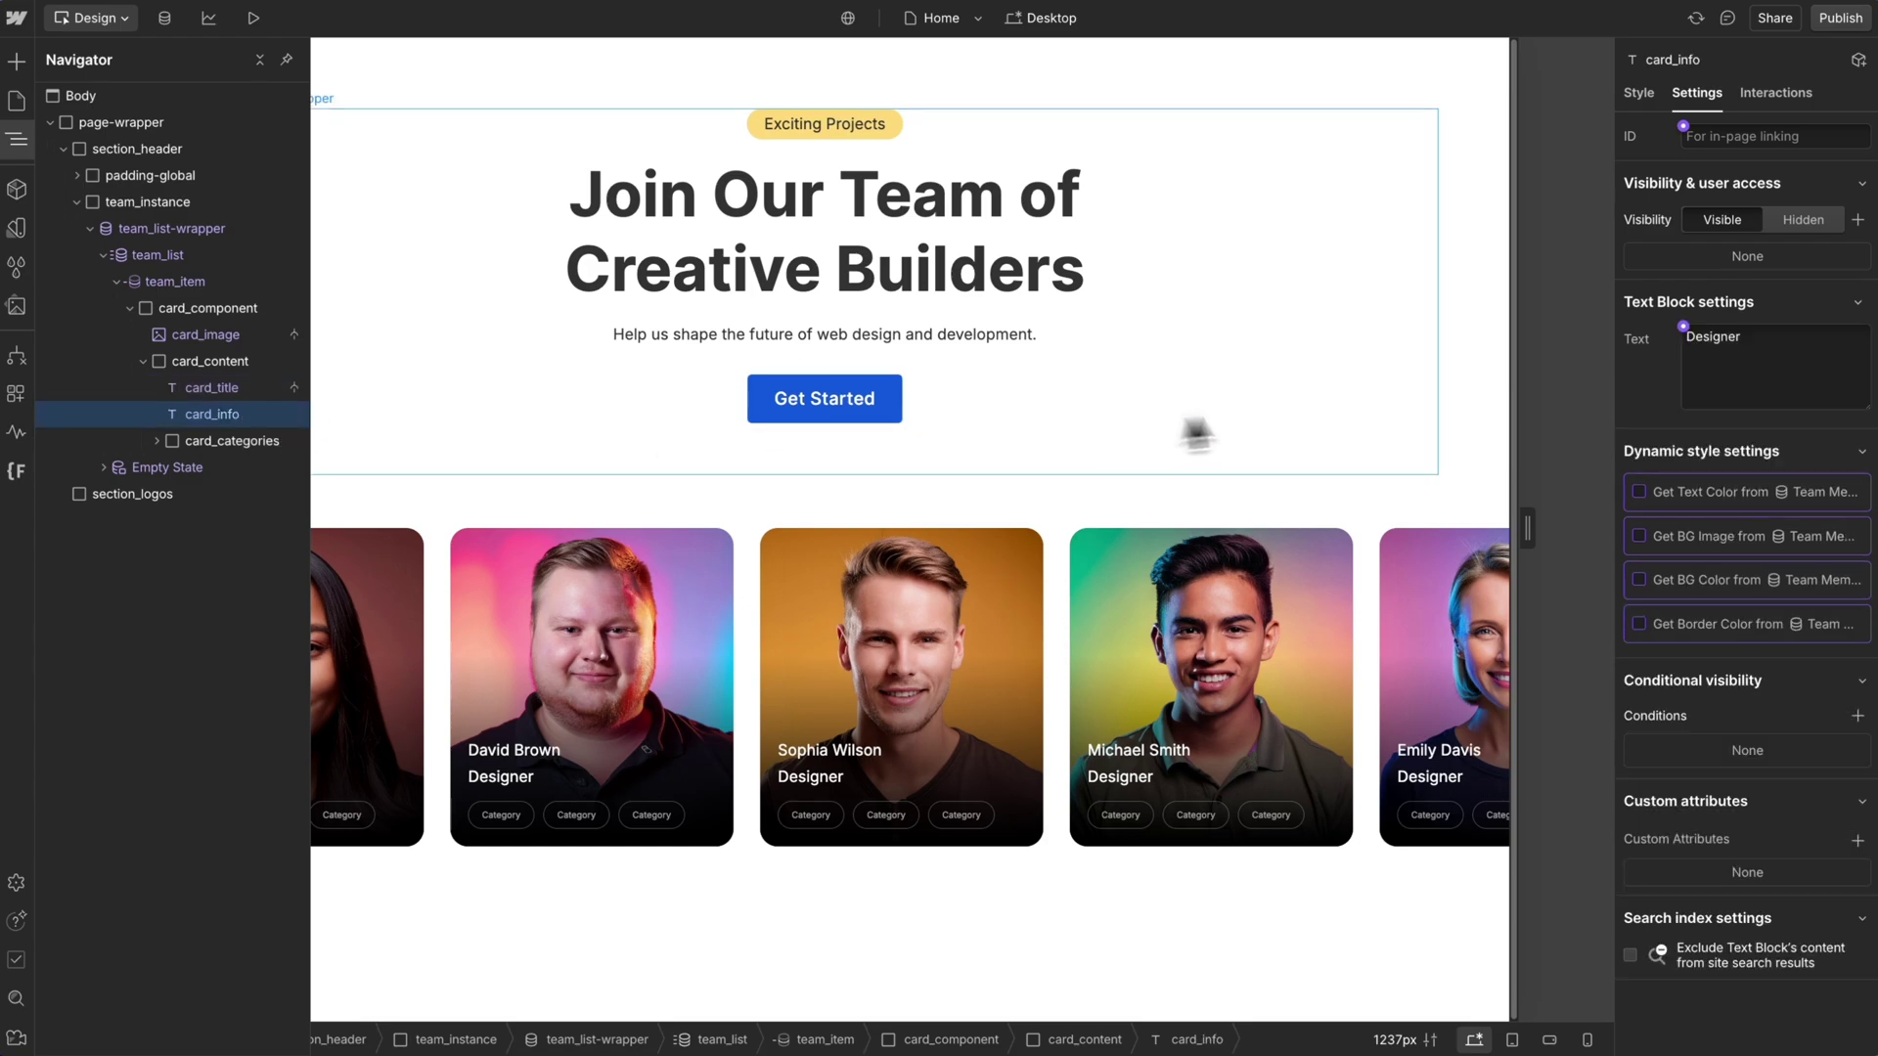
click(1681, 327)
click(1689, 435)
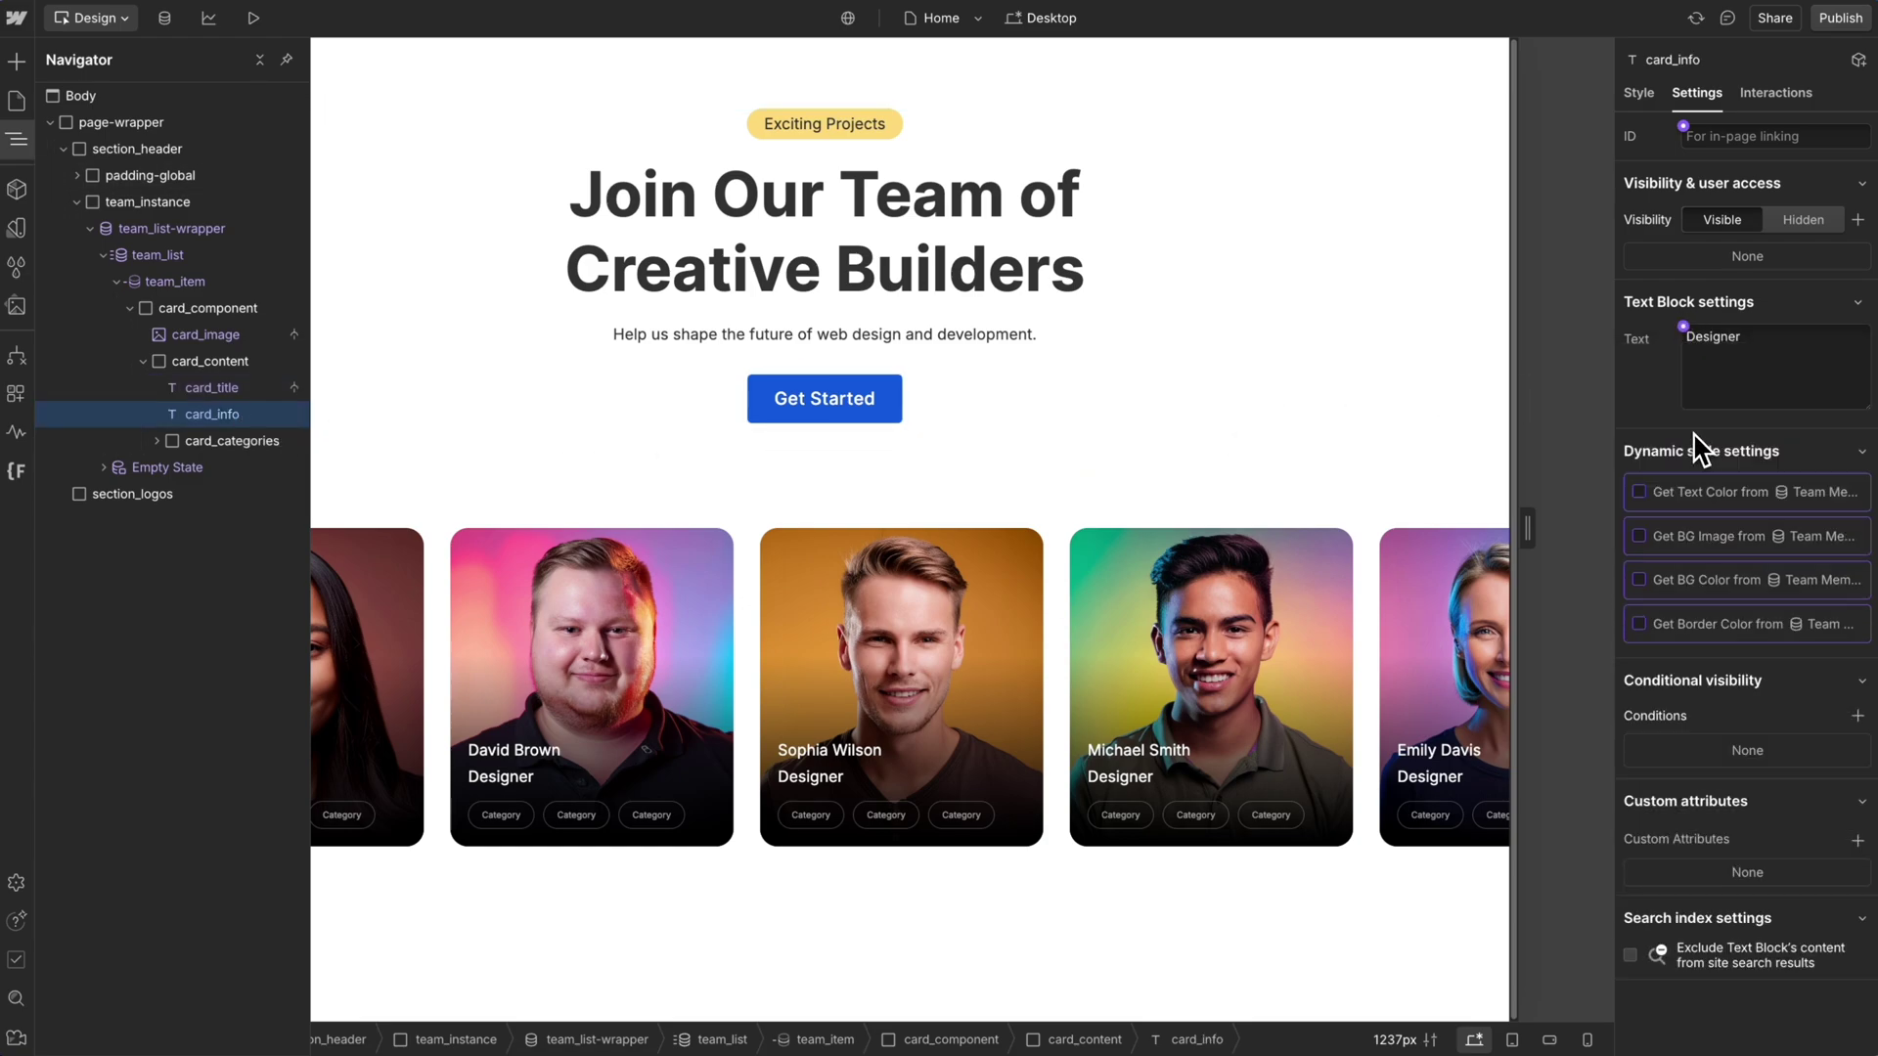
click(16, 142)
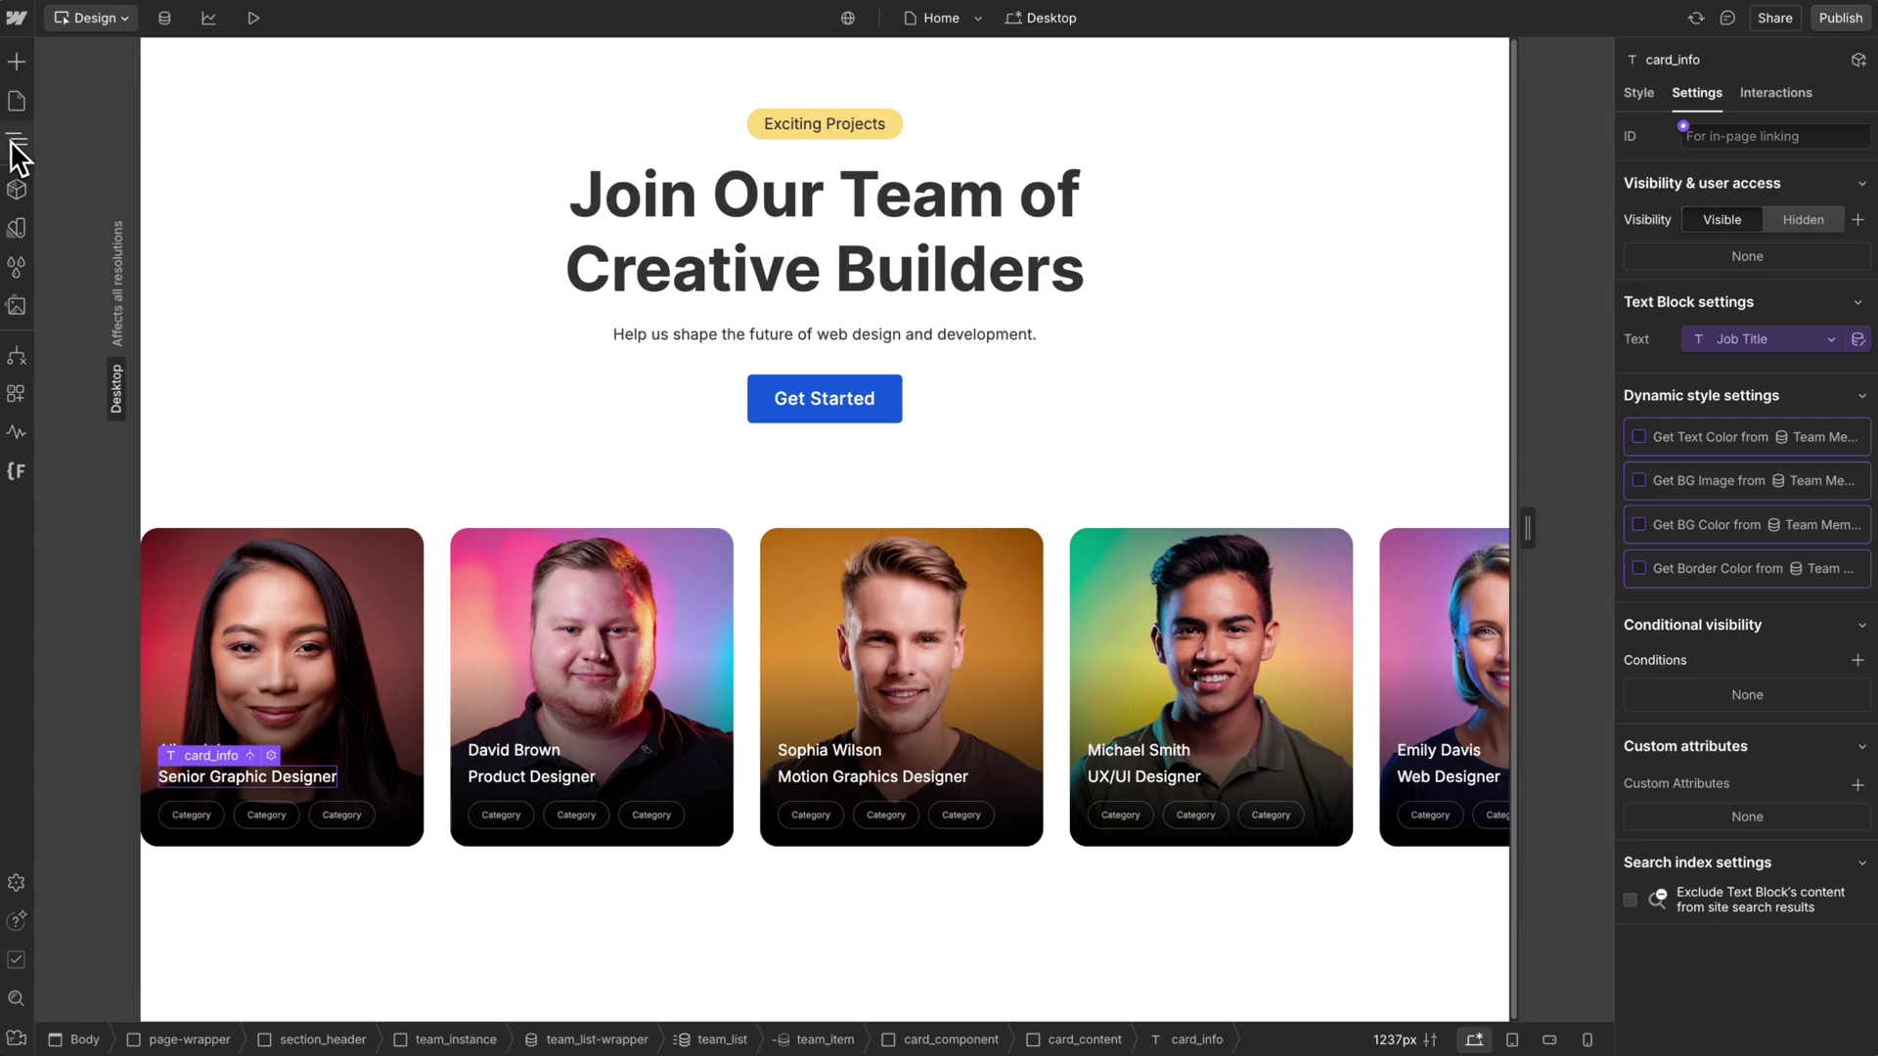
- Publish the site to staging and open the live staging page to watch the marquee
click(1838, 21)
click(636, 599)
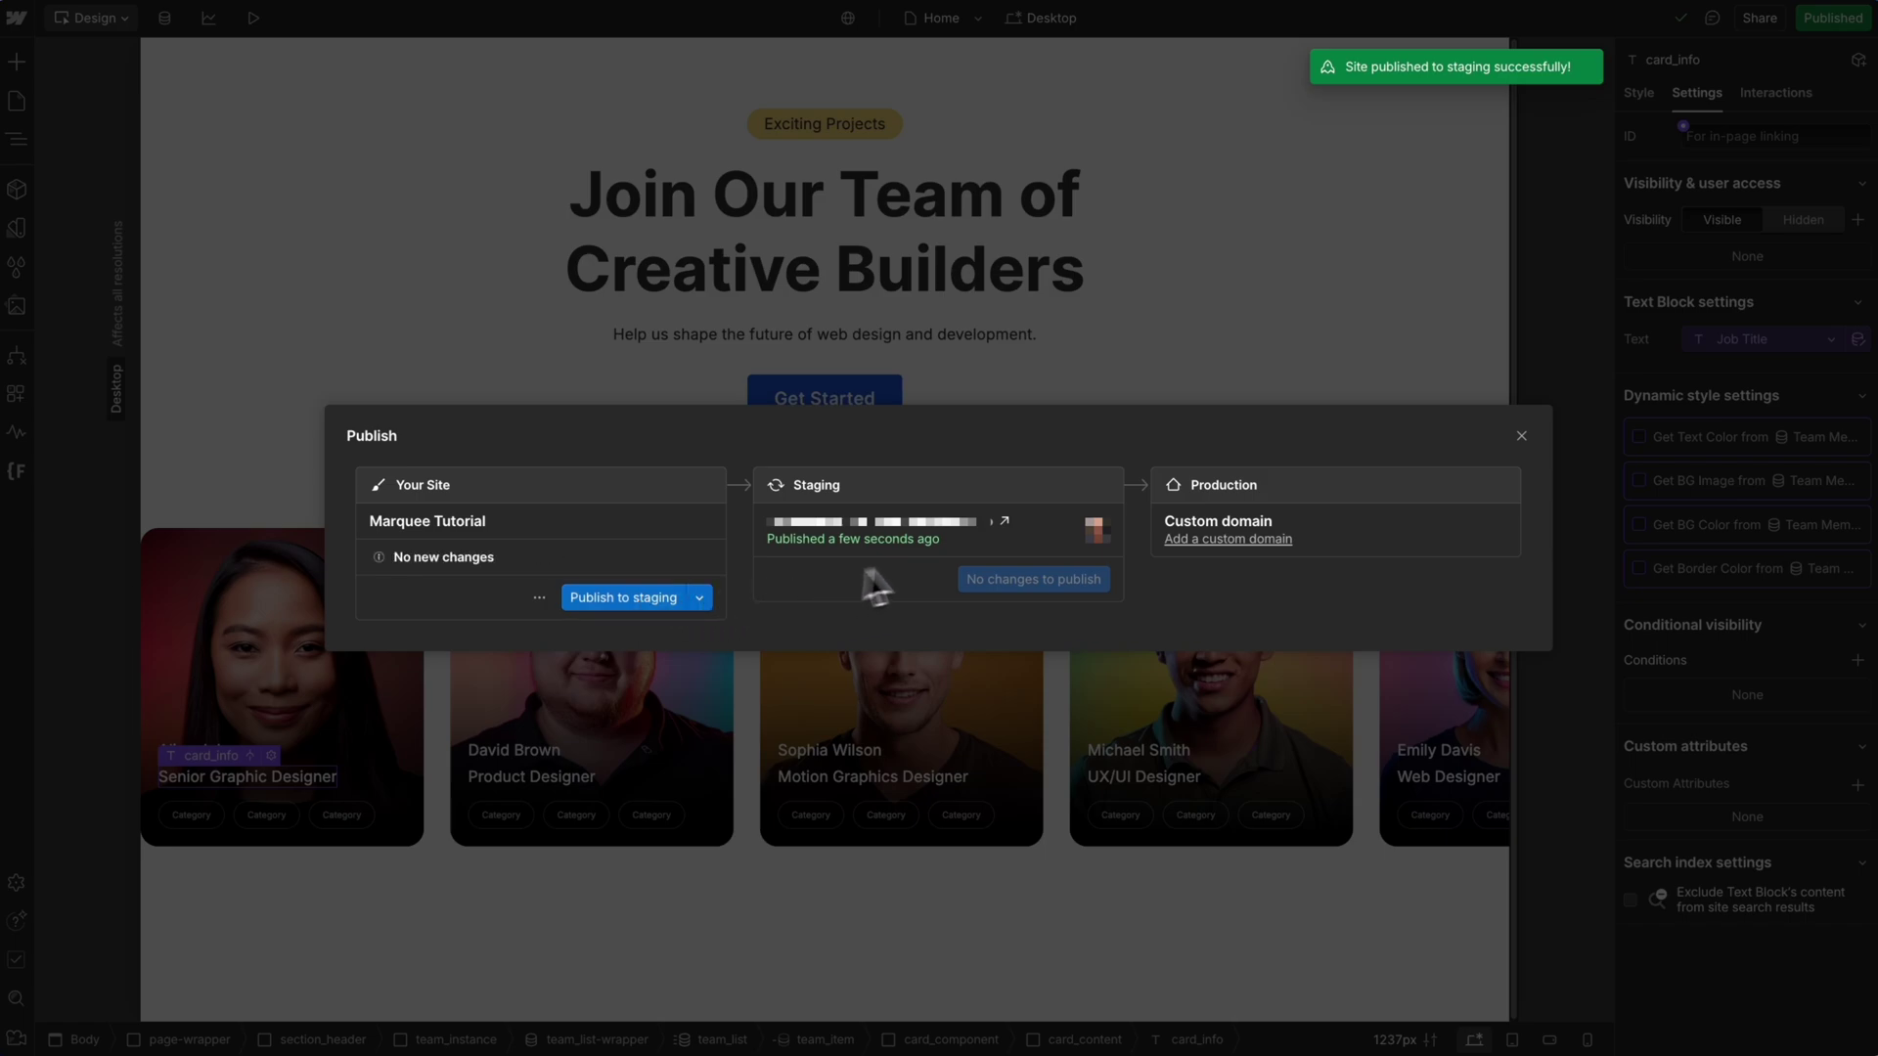
click(1004, 523)
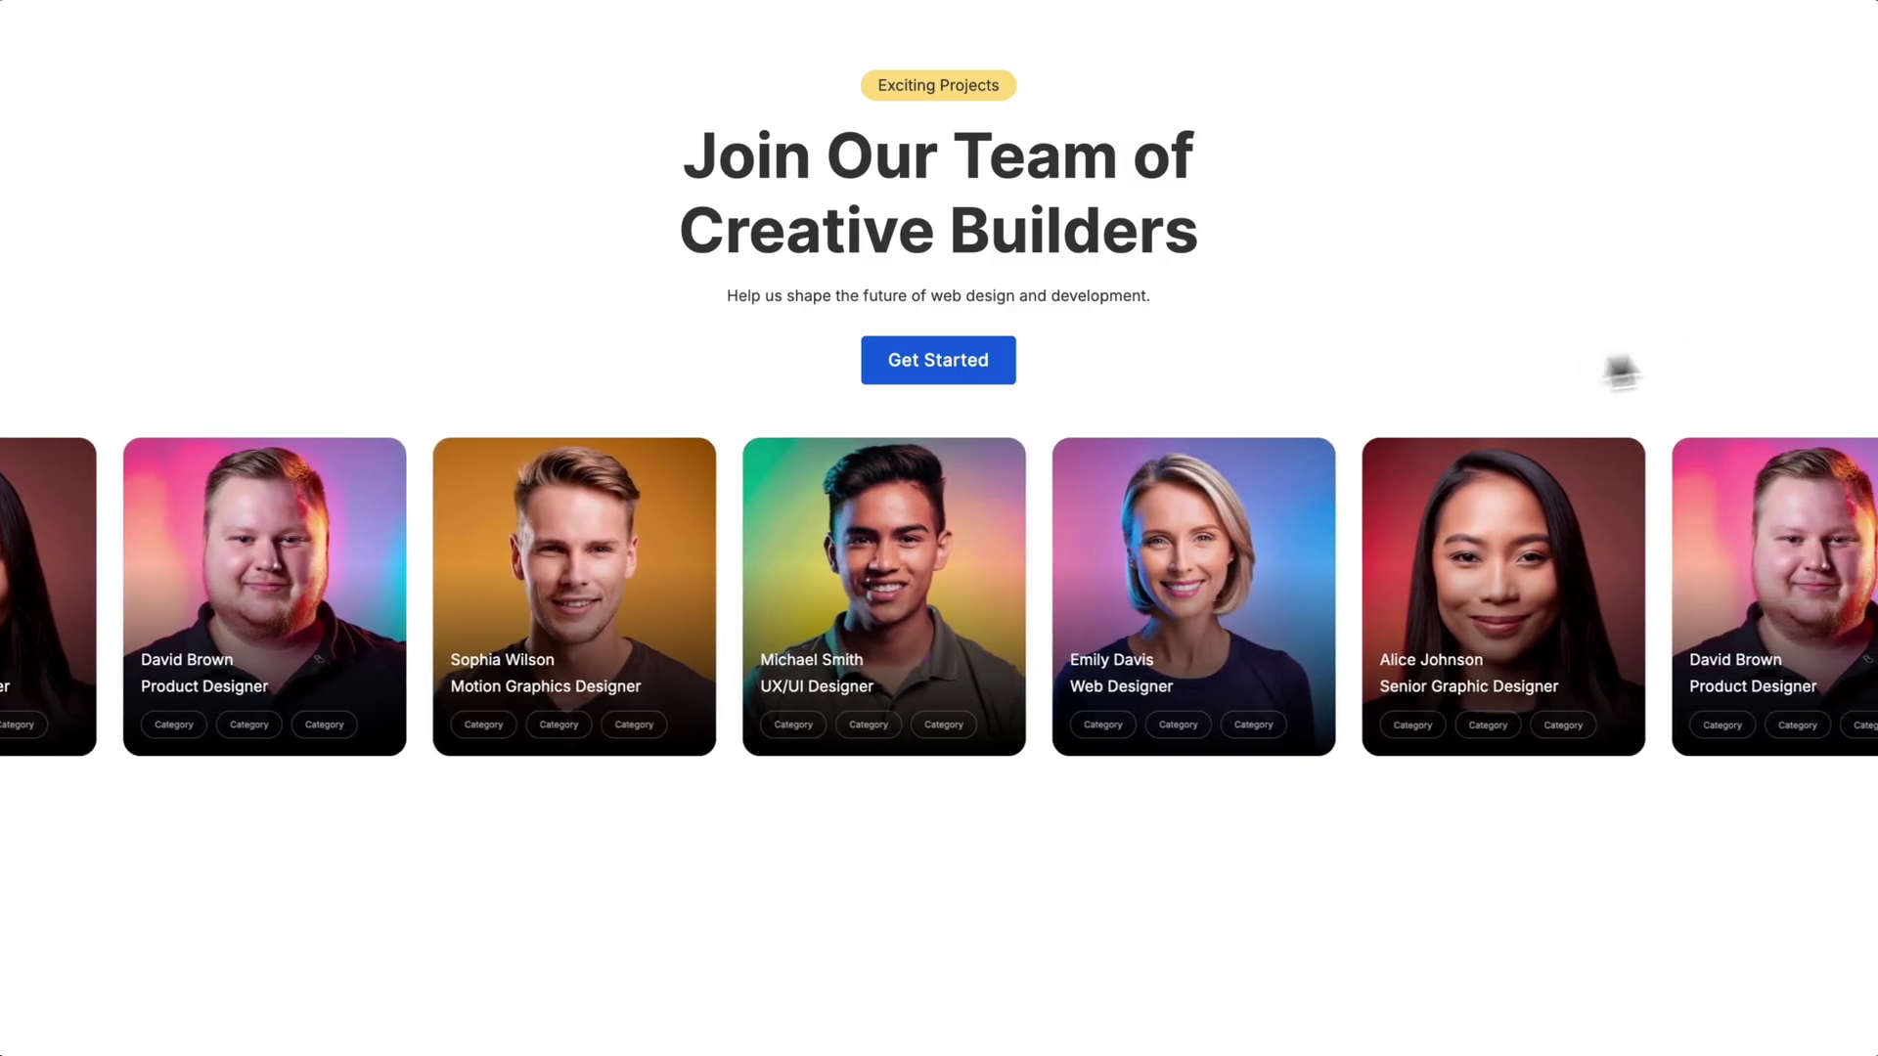
mouse_move(1875, 332)
mouse_down()
mouse_move(1627, 306)
mouse_move(637, 322)
mouse_move(1869, 302)
mouse_up()
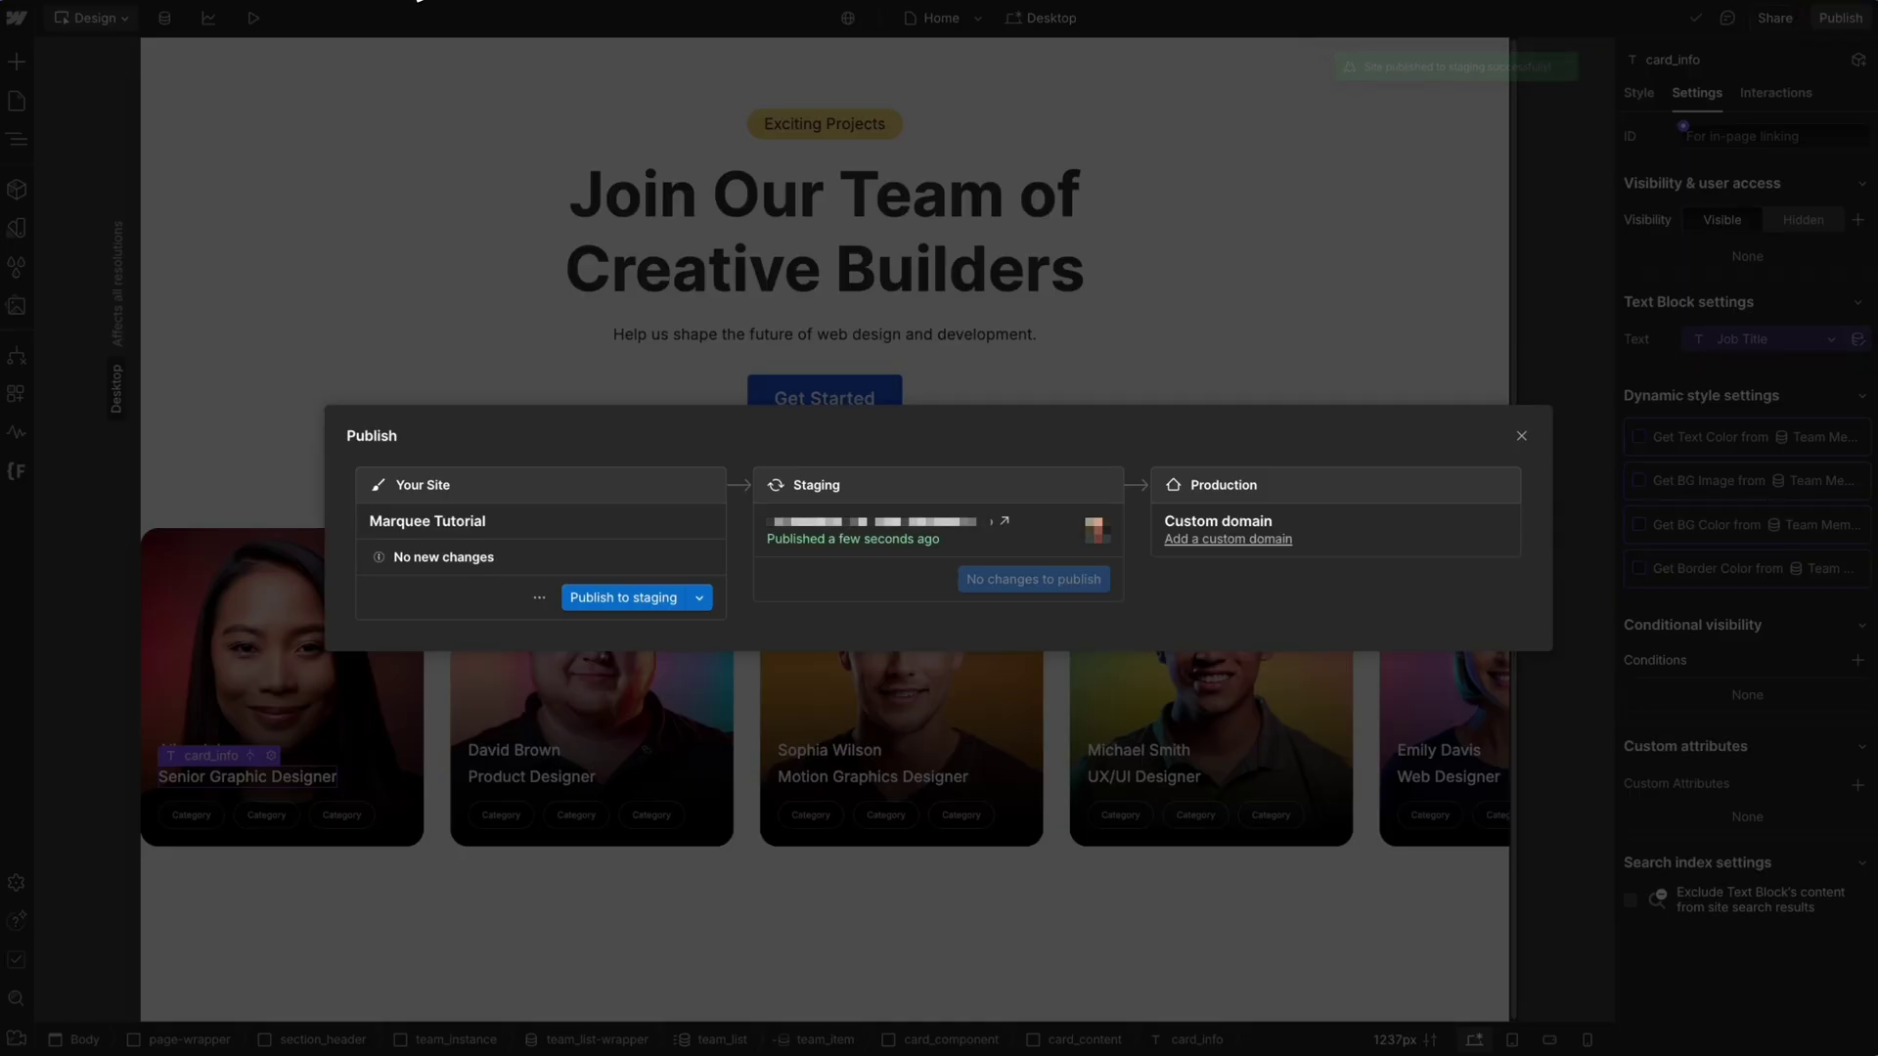
- Select the client logos section and start a new Finsweet Components Marquee there
click(1521, 437)
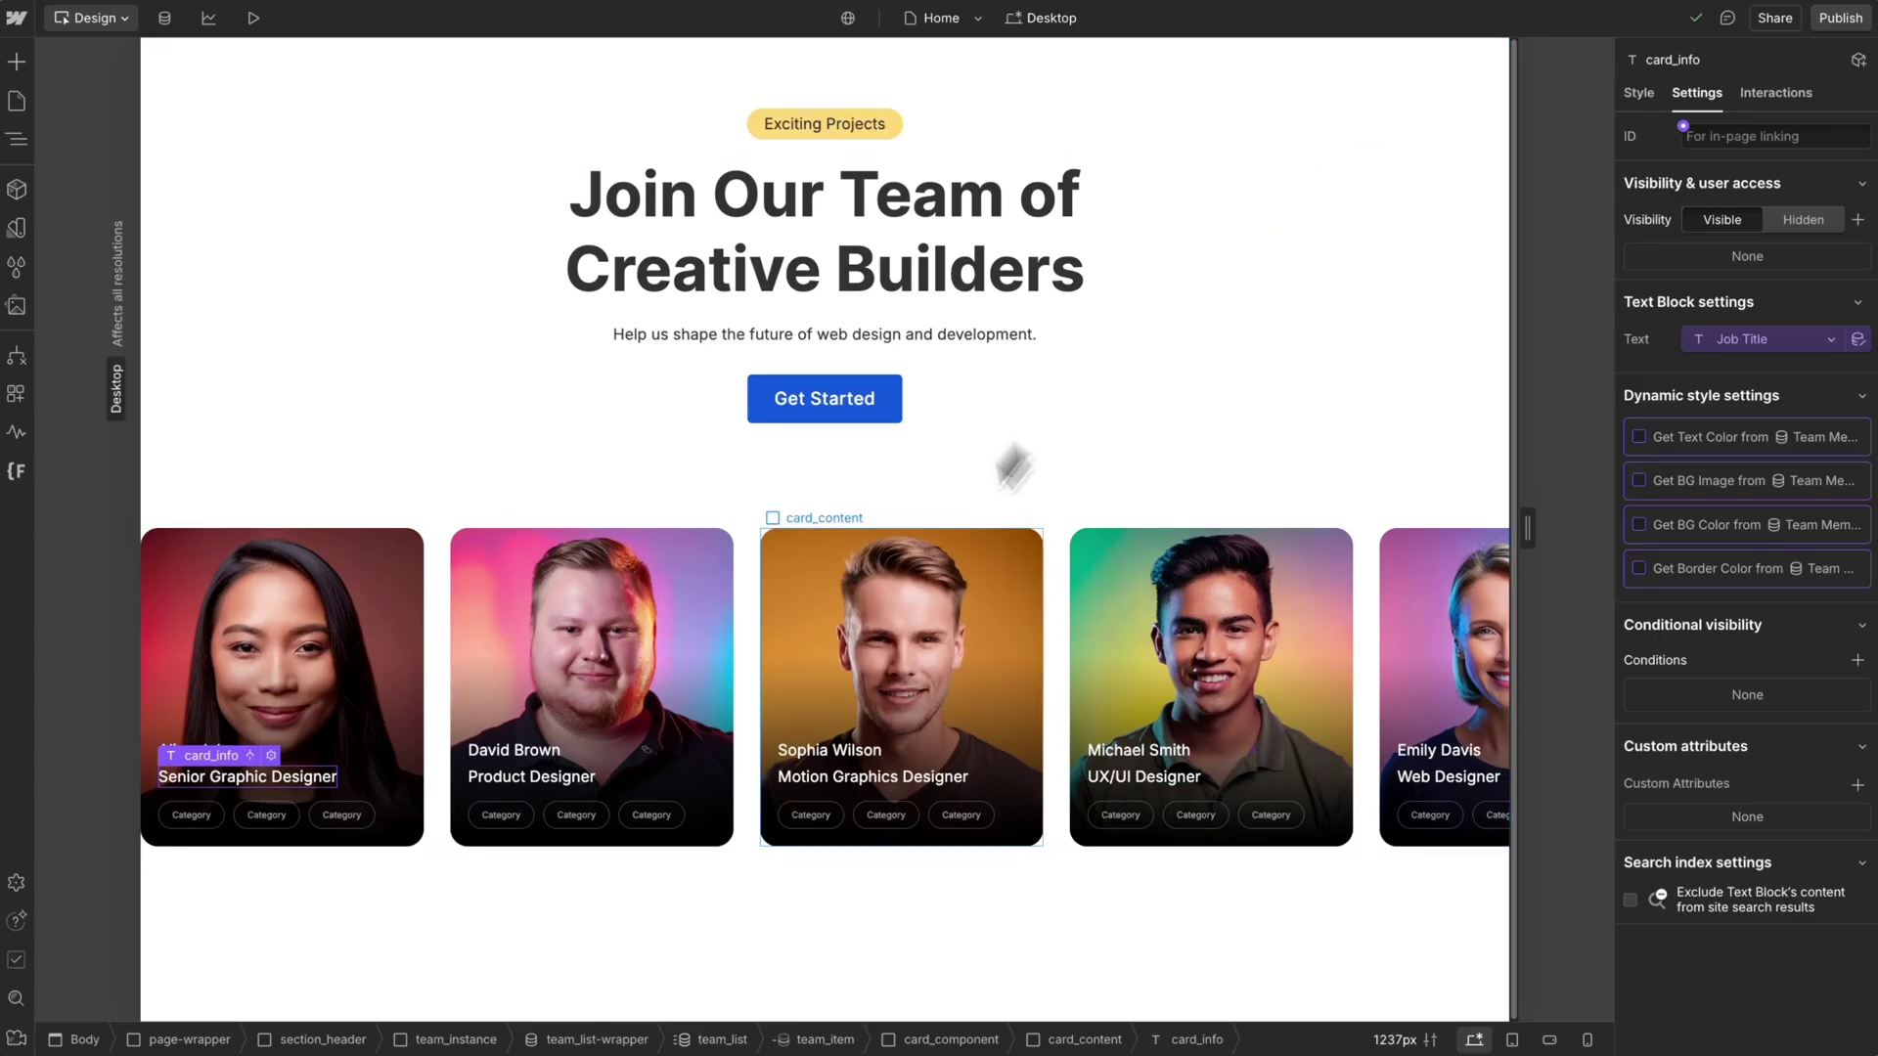
click(744, 881)
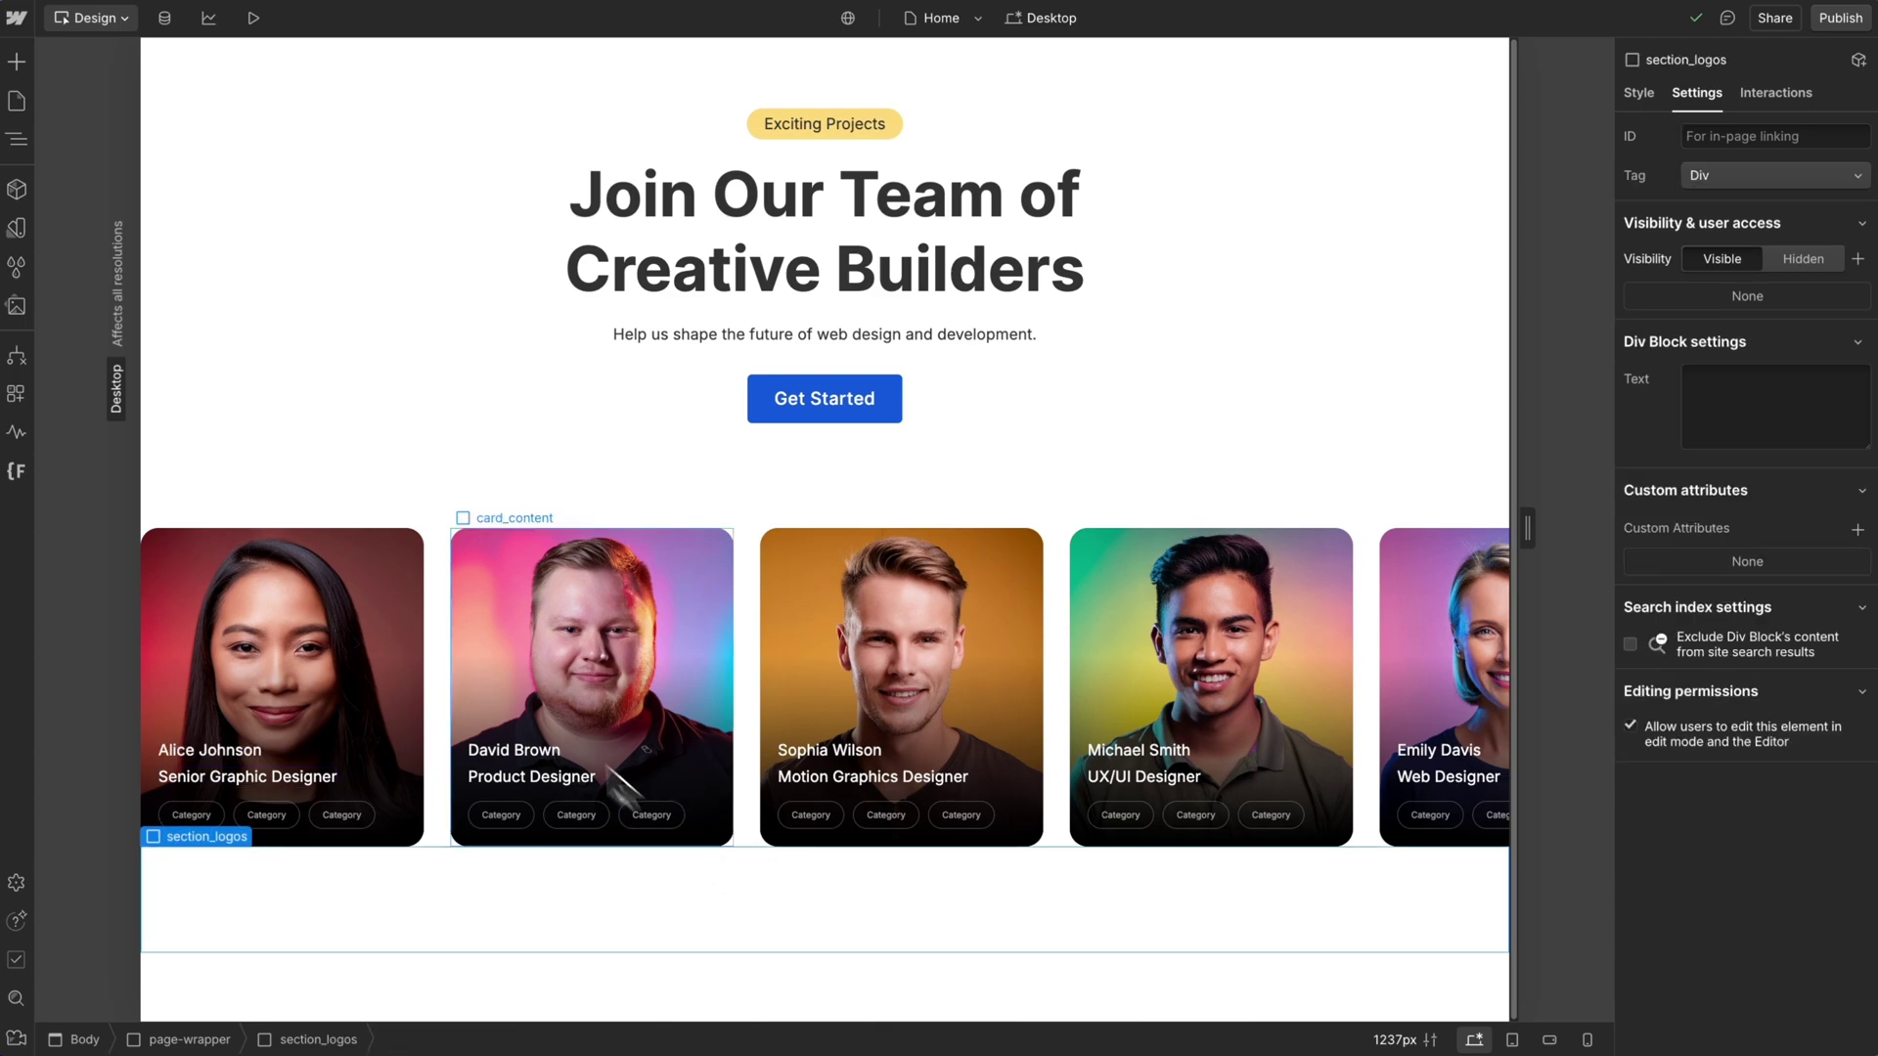
click(16, 395)
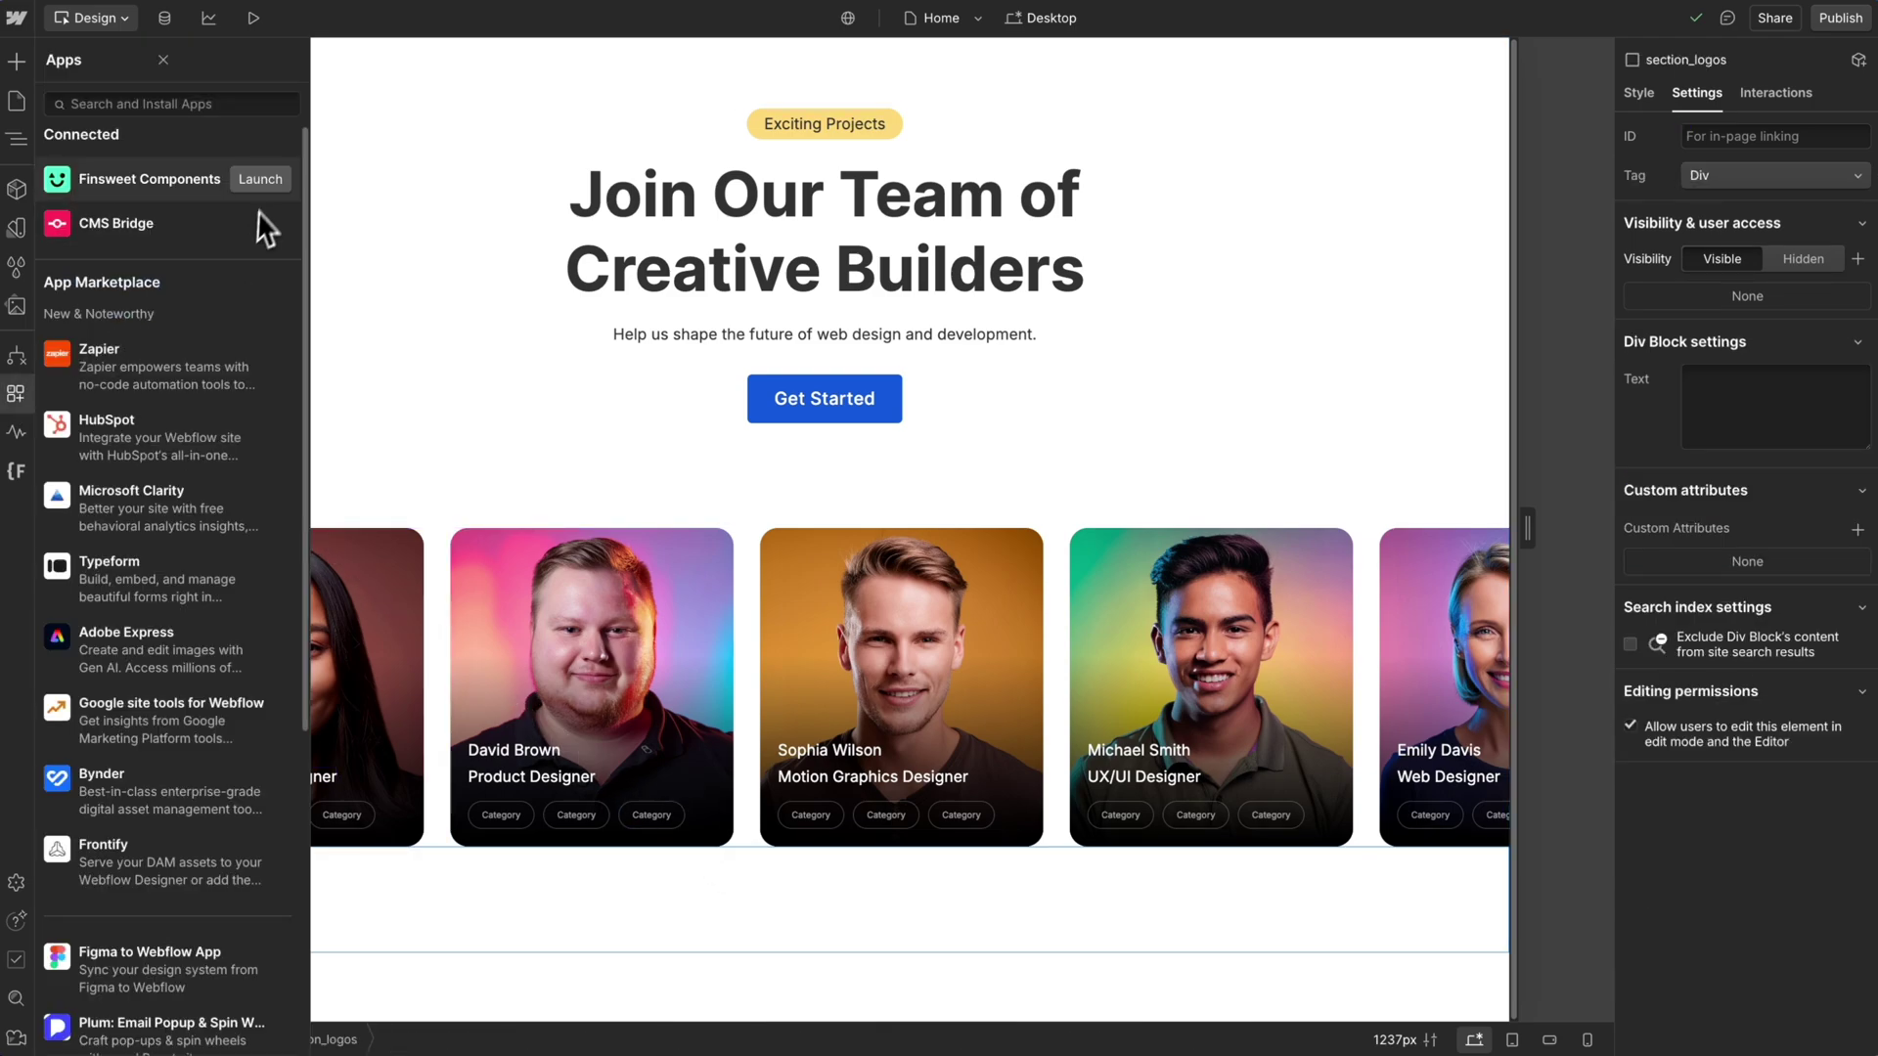
click(263, 179)
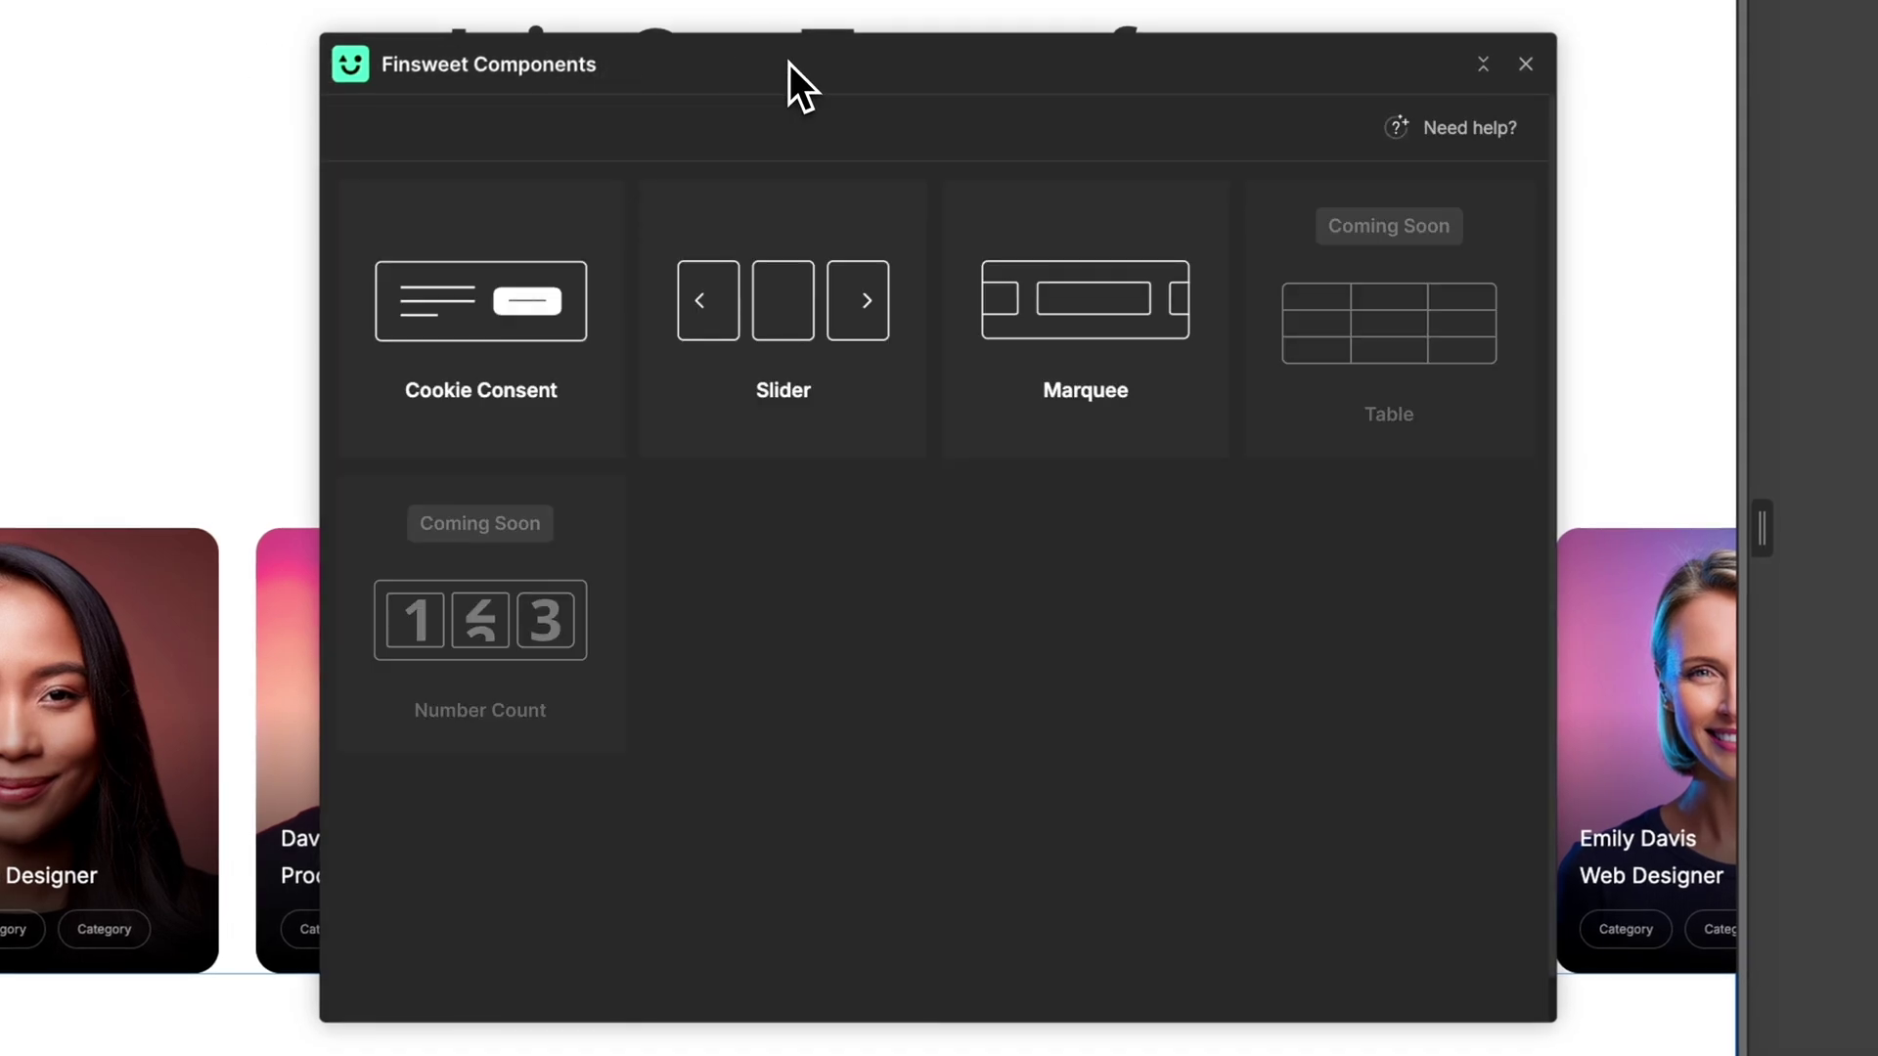
click(1025, 295)
click(1516, 192)
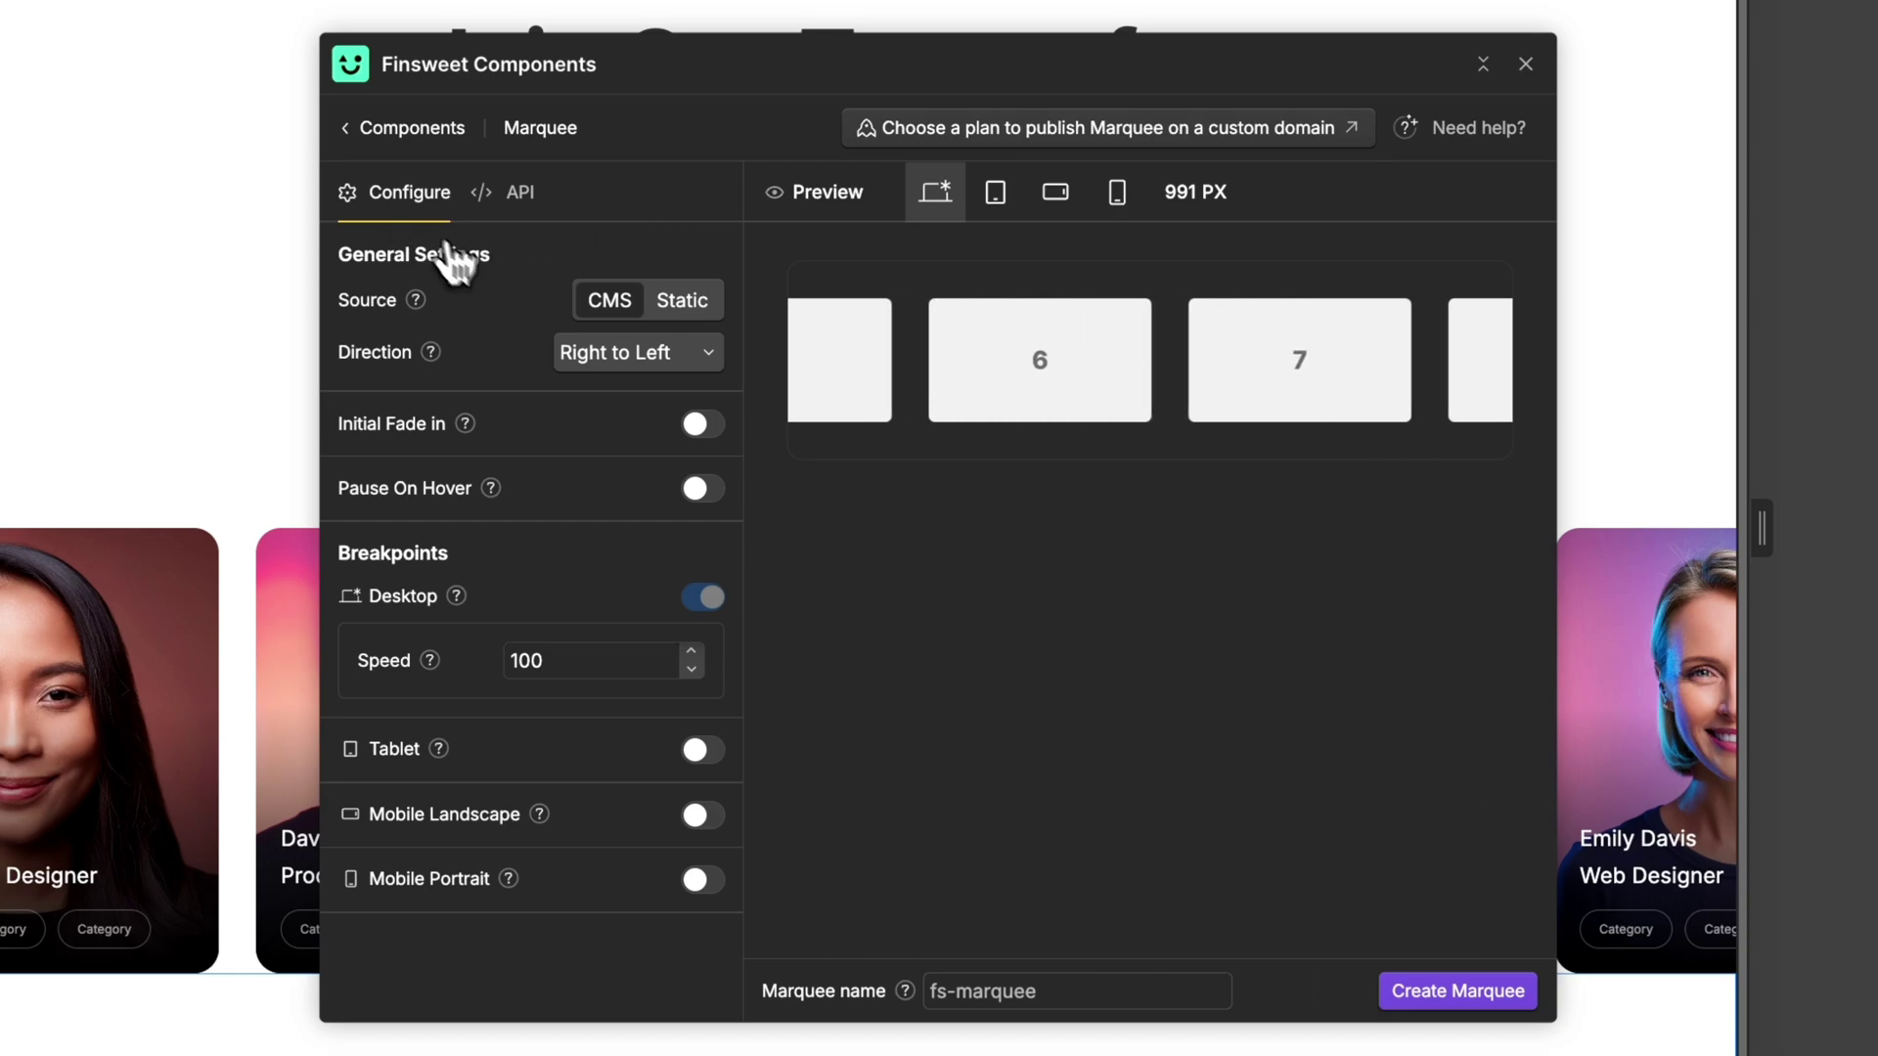
- Create the marquee named clients, scrolling left to right at speed 50, with its scripts
click(637, 367)
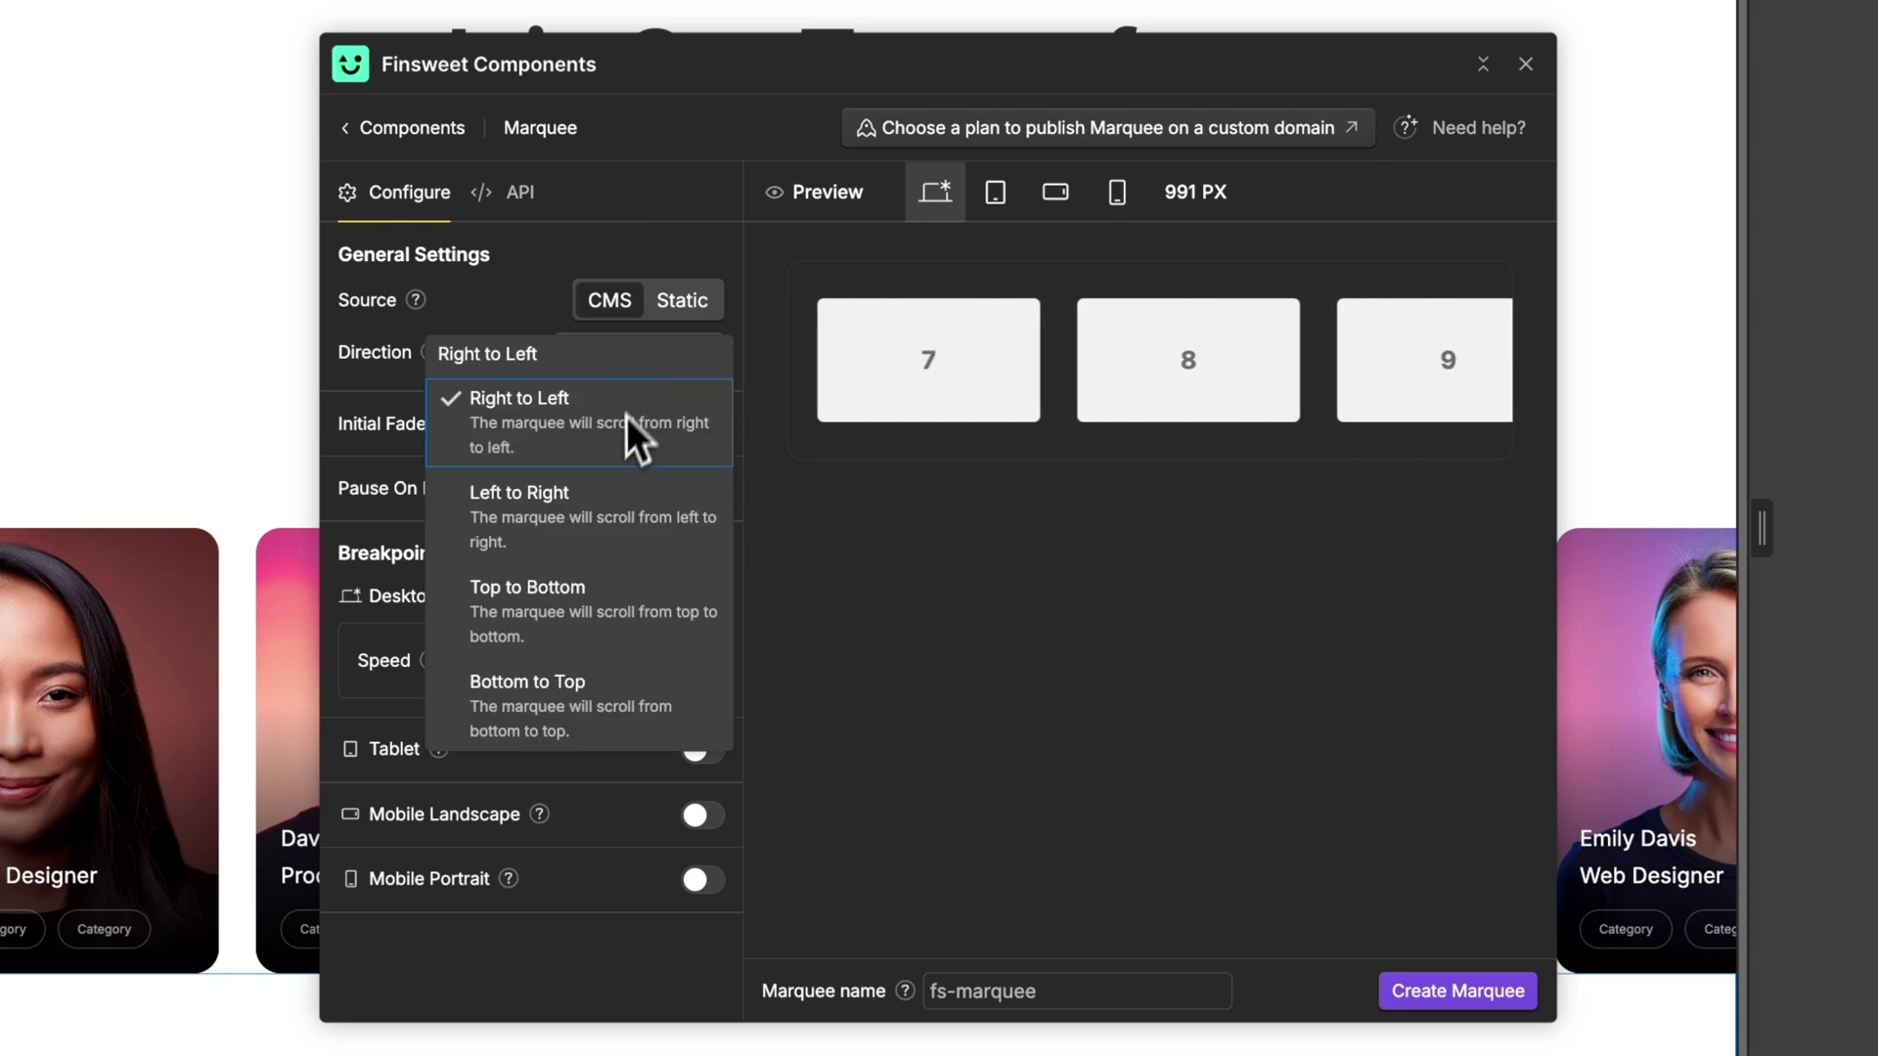
click(601, 491)
double_click(587, 656)
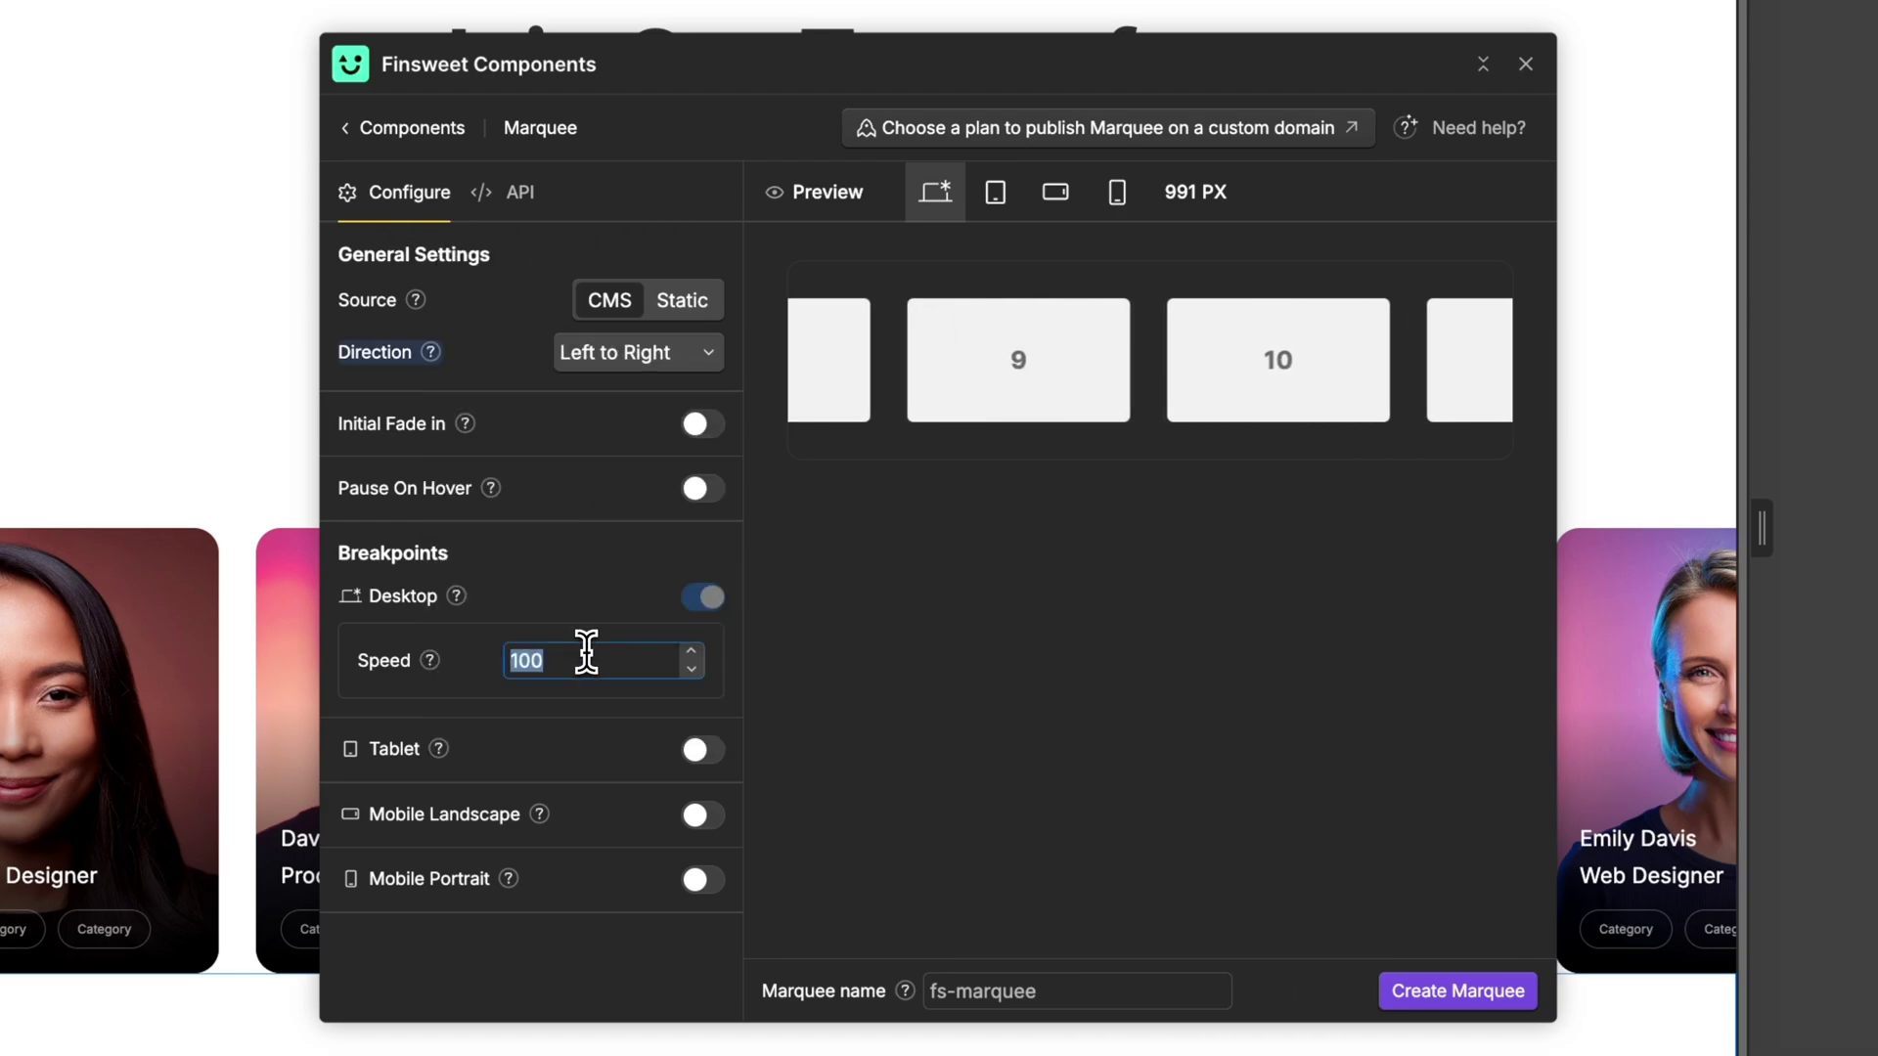
text(50)
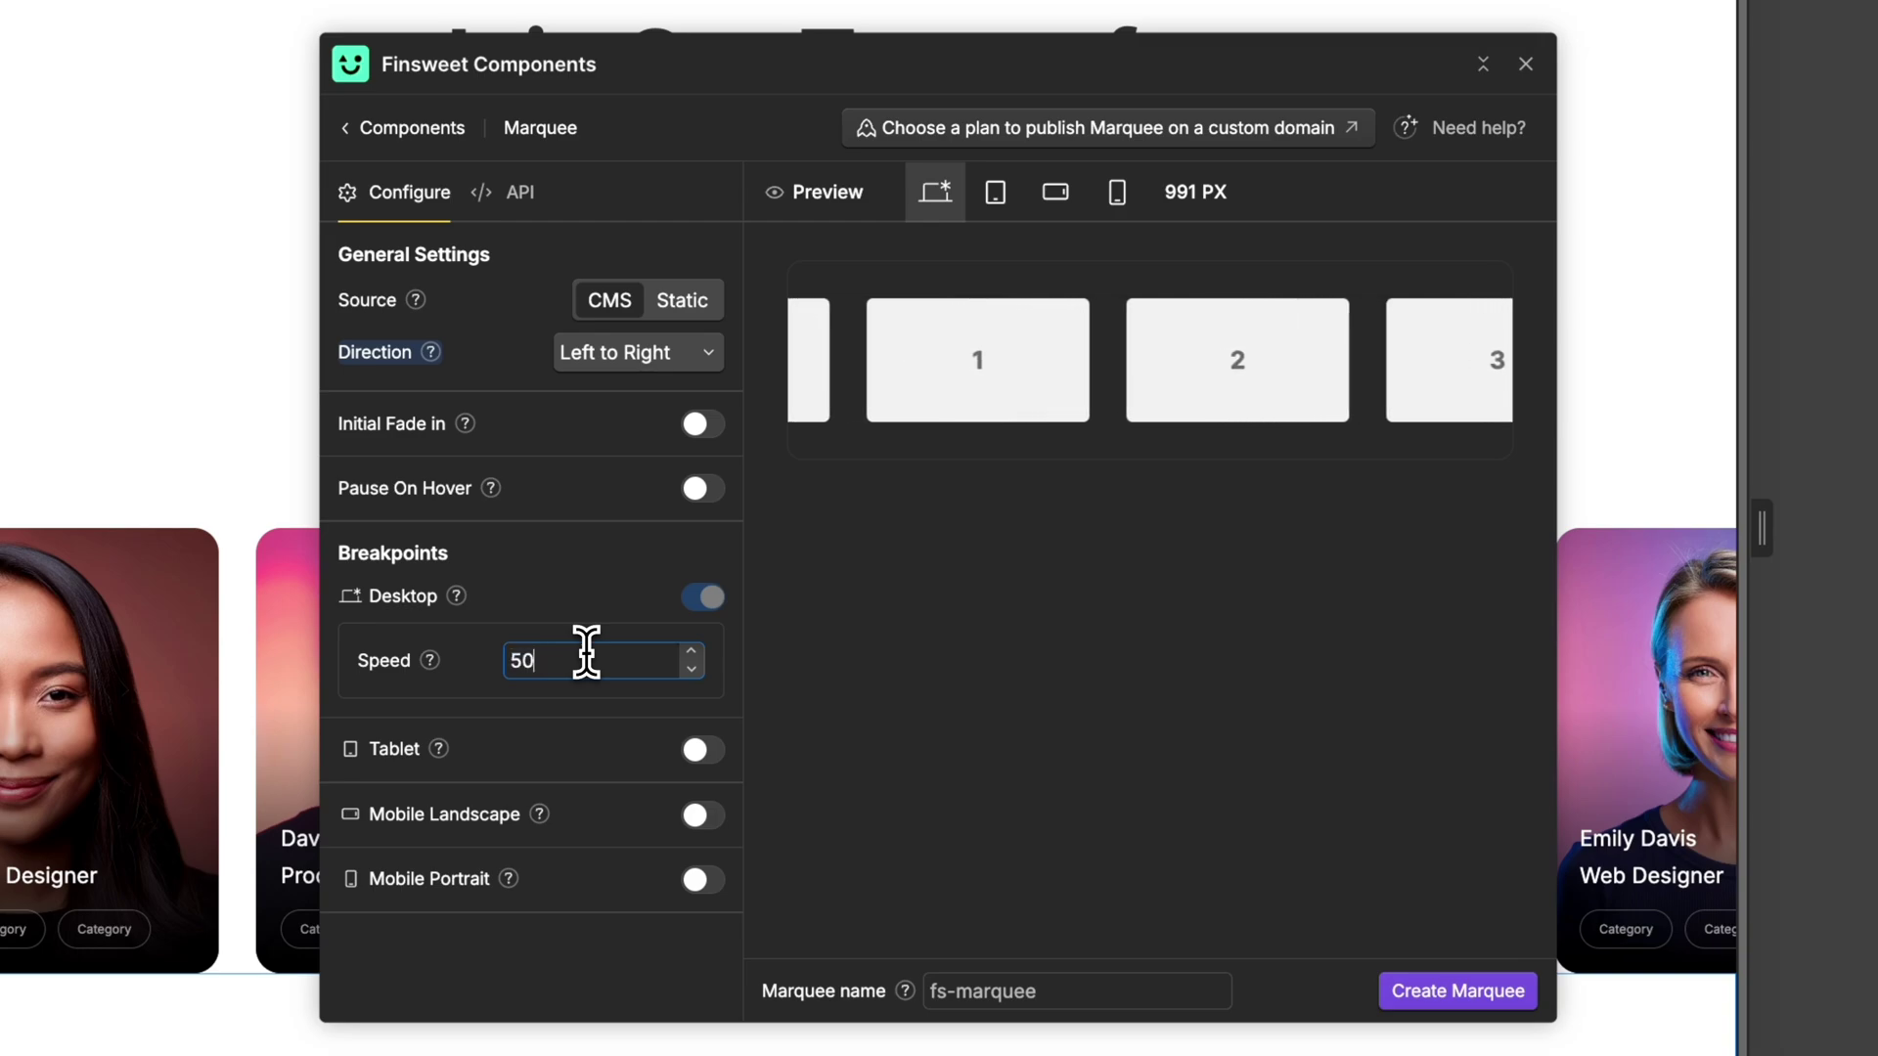
click(748, 702)
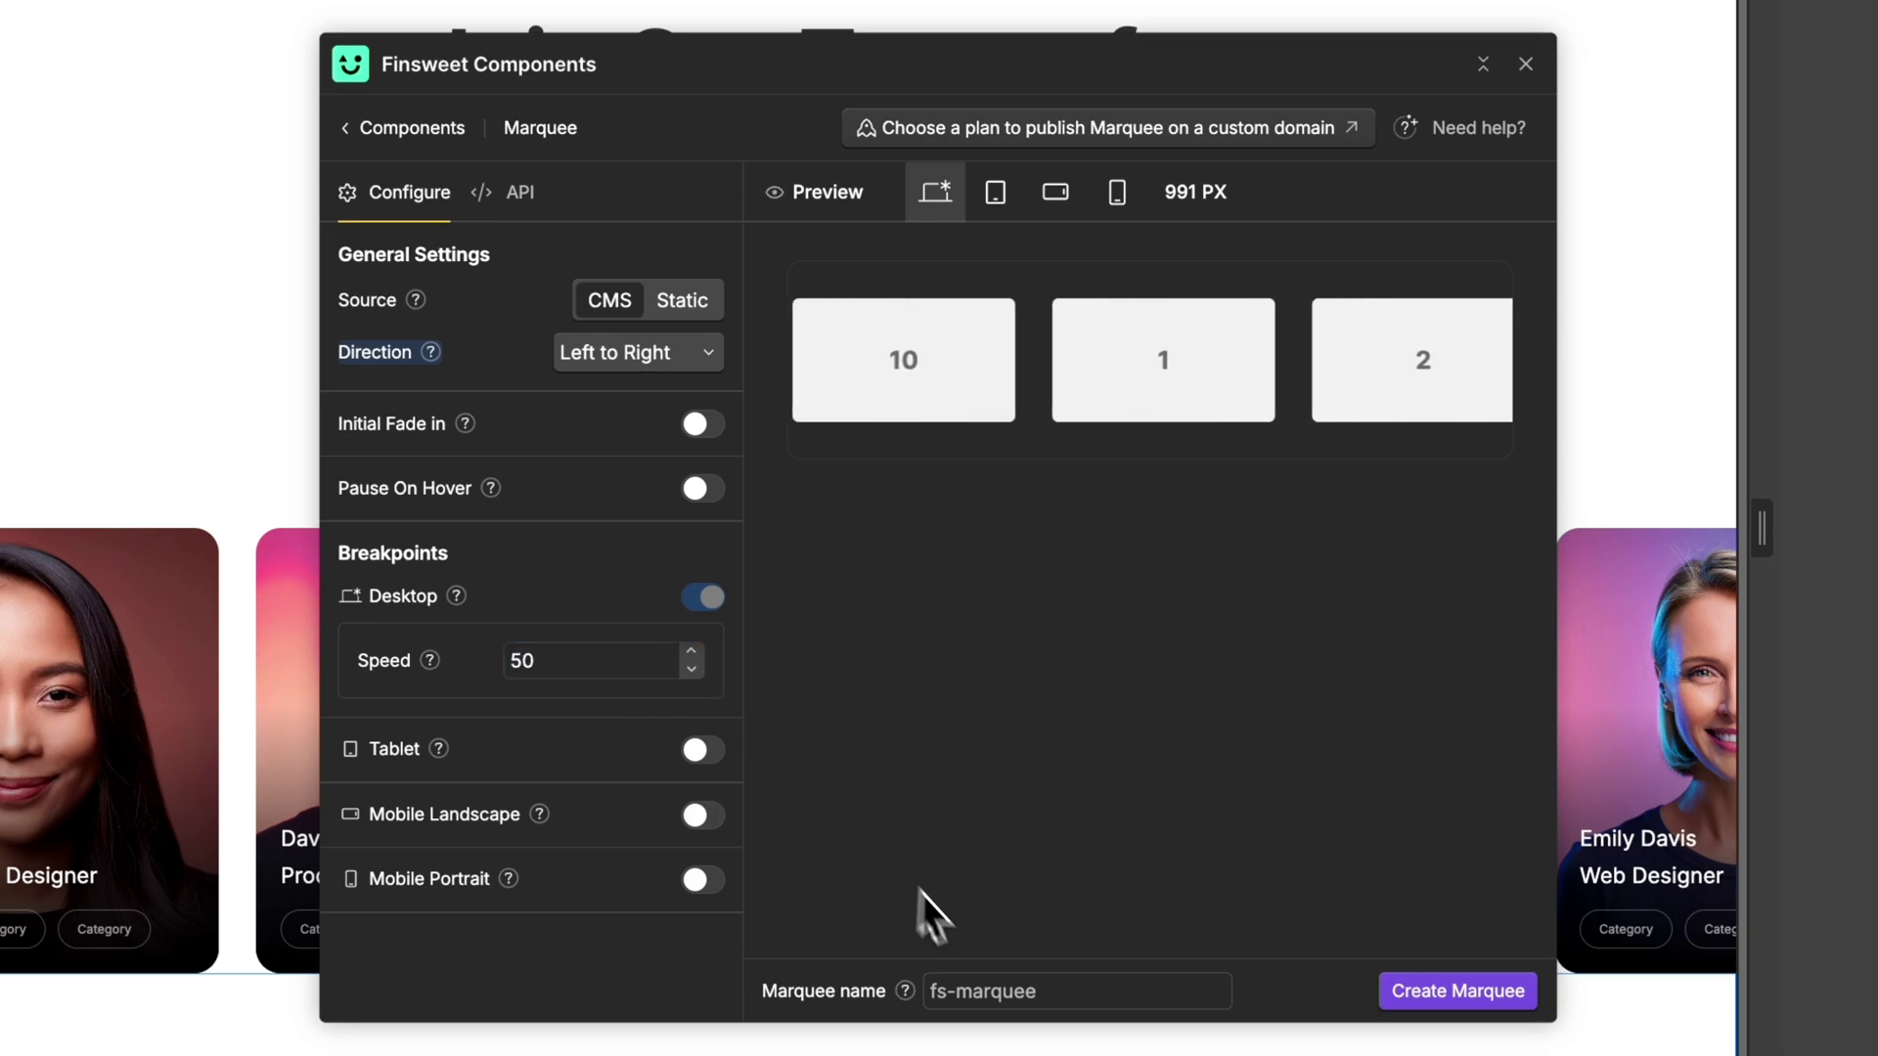
triple_click(1052, 991)
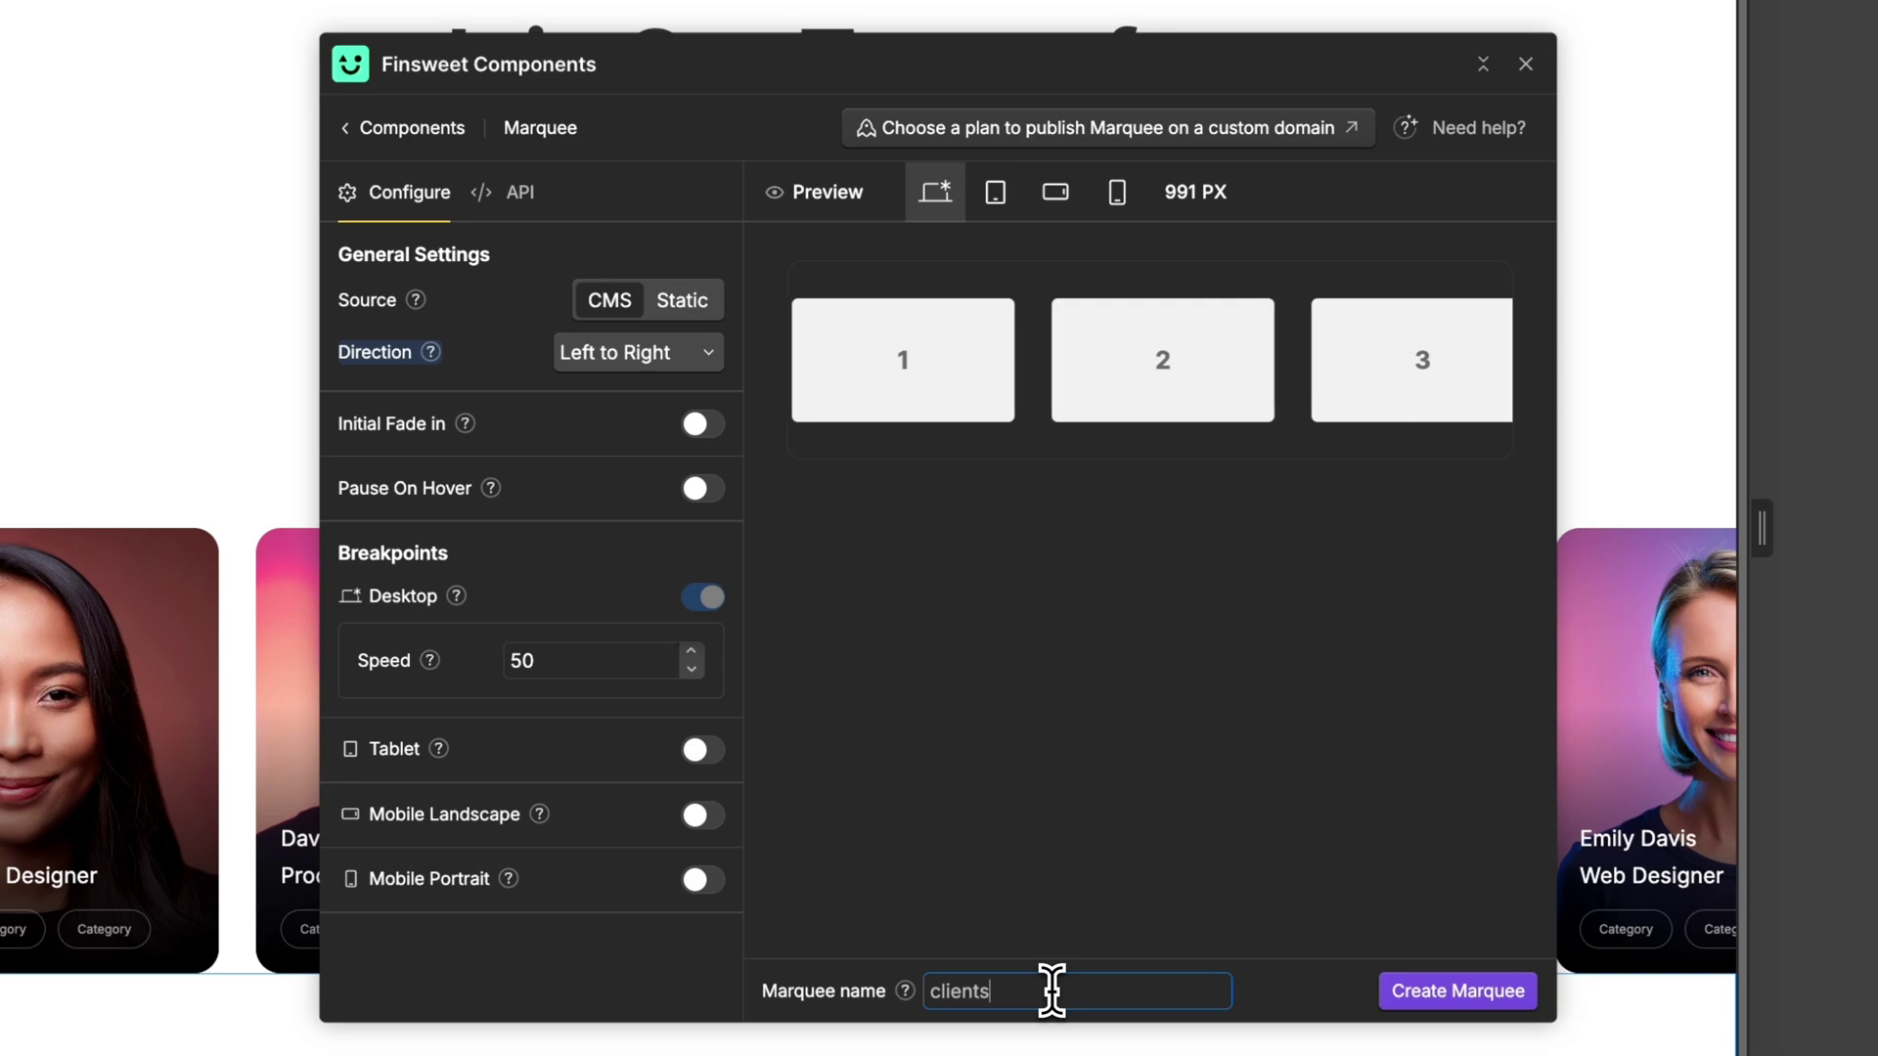
click(1472, 991)
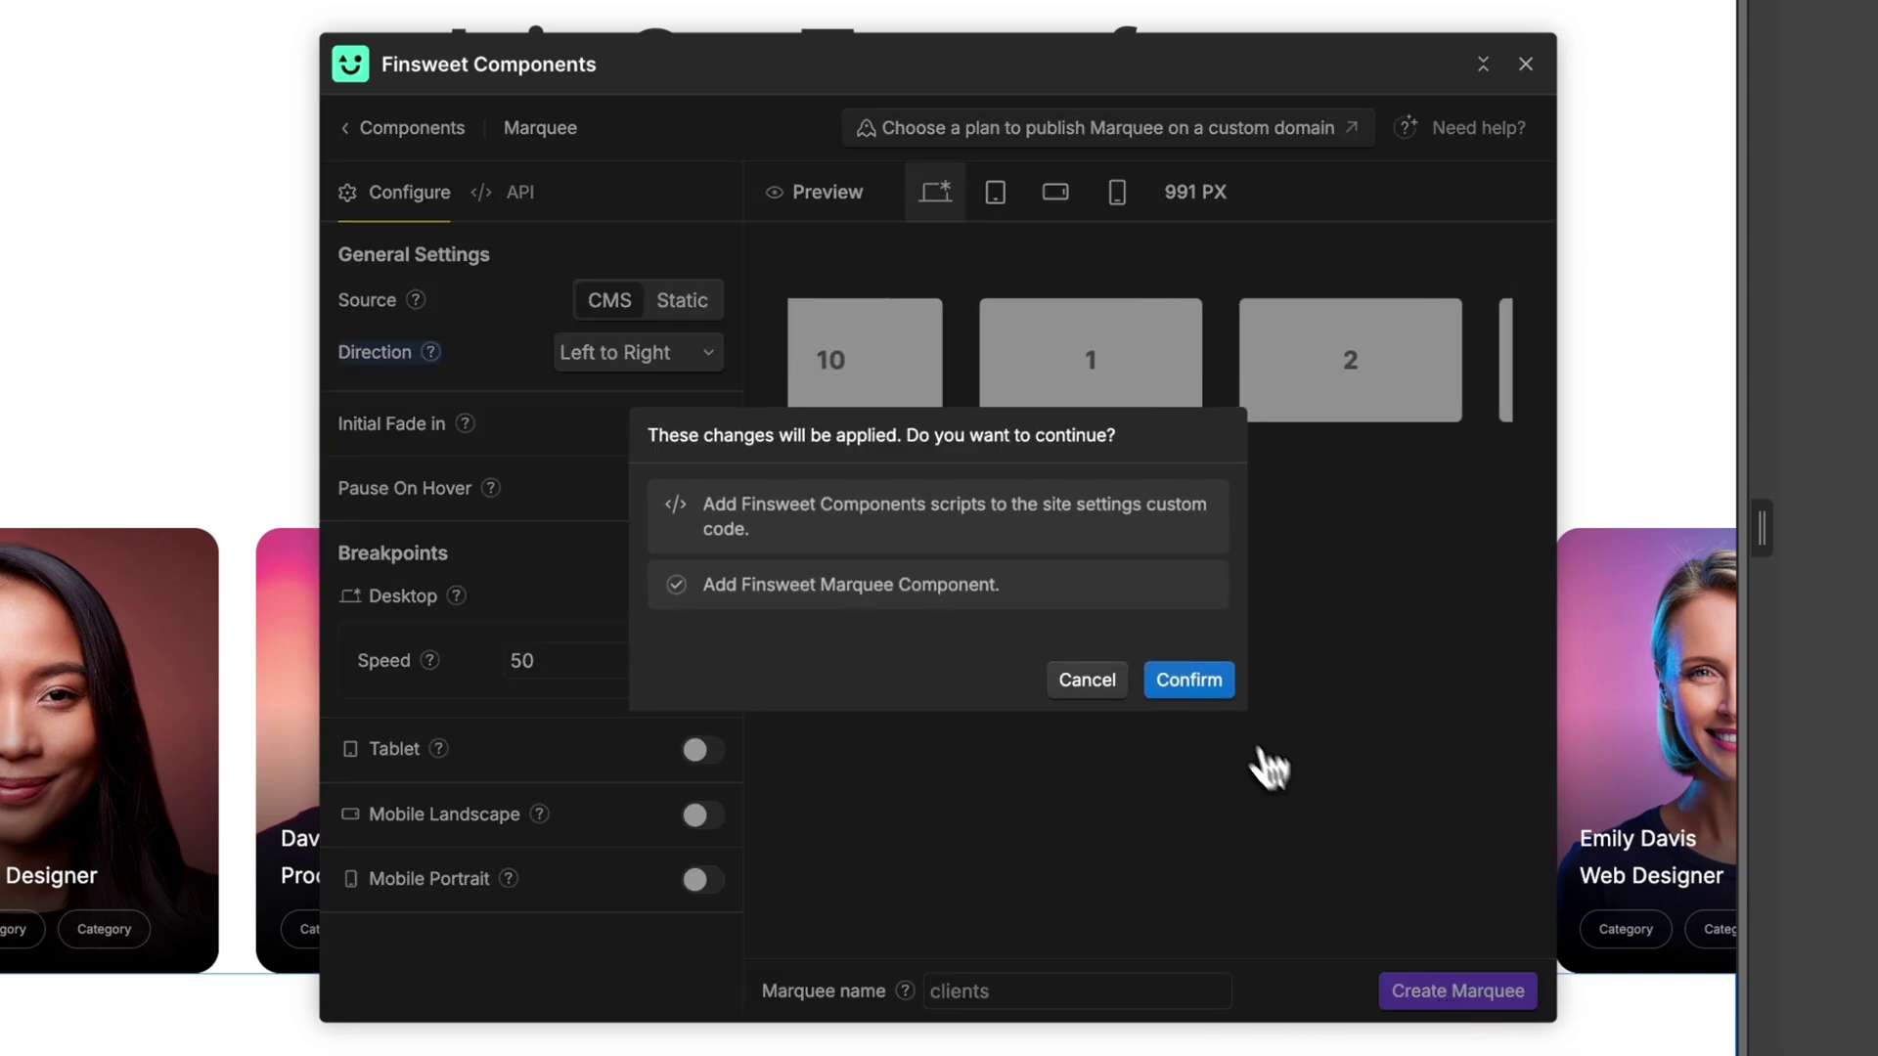
click(1198, 677)
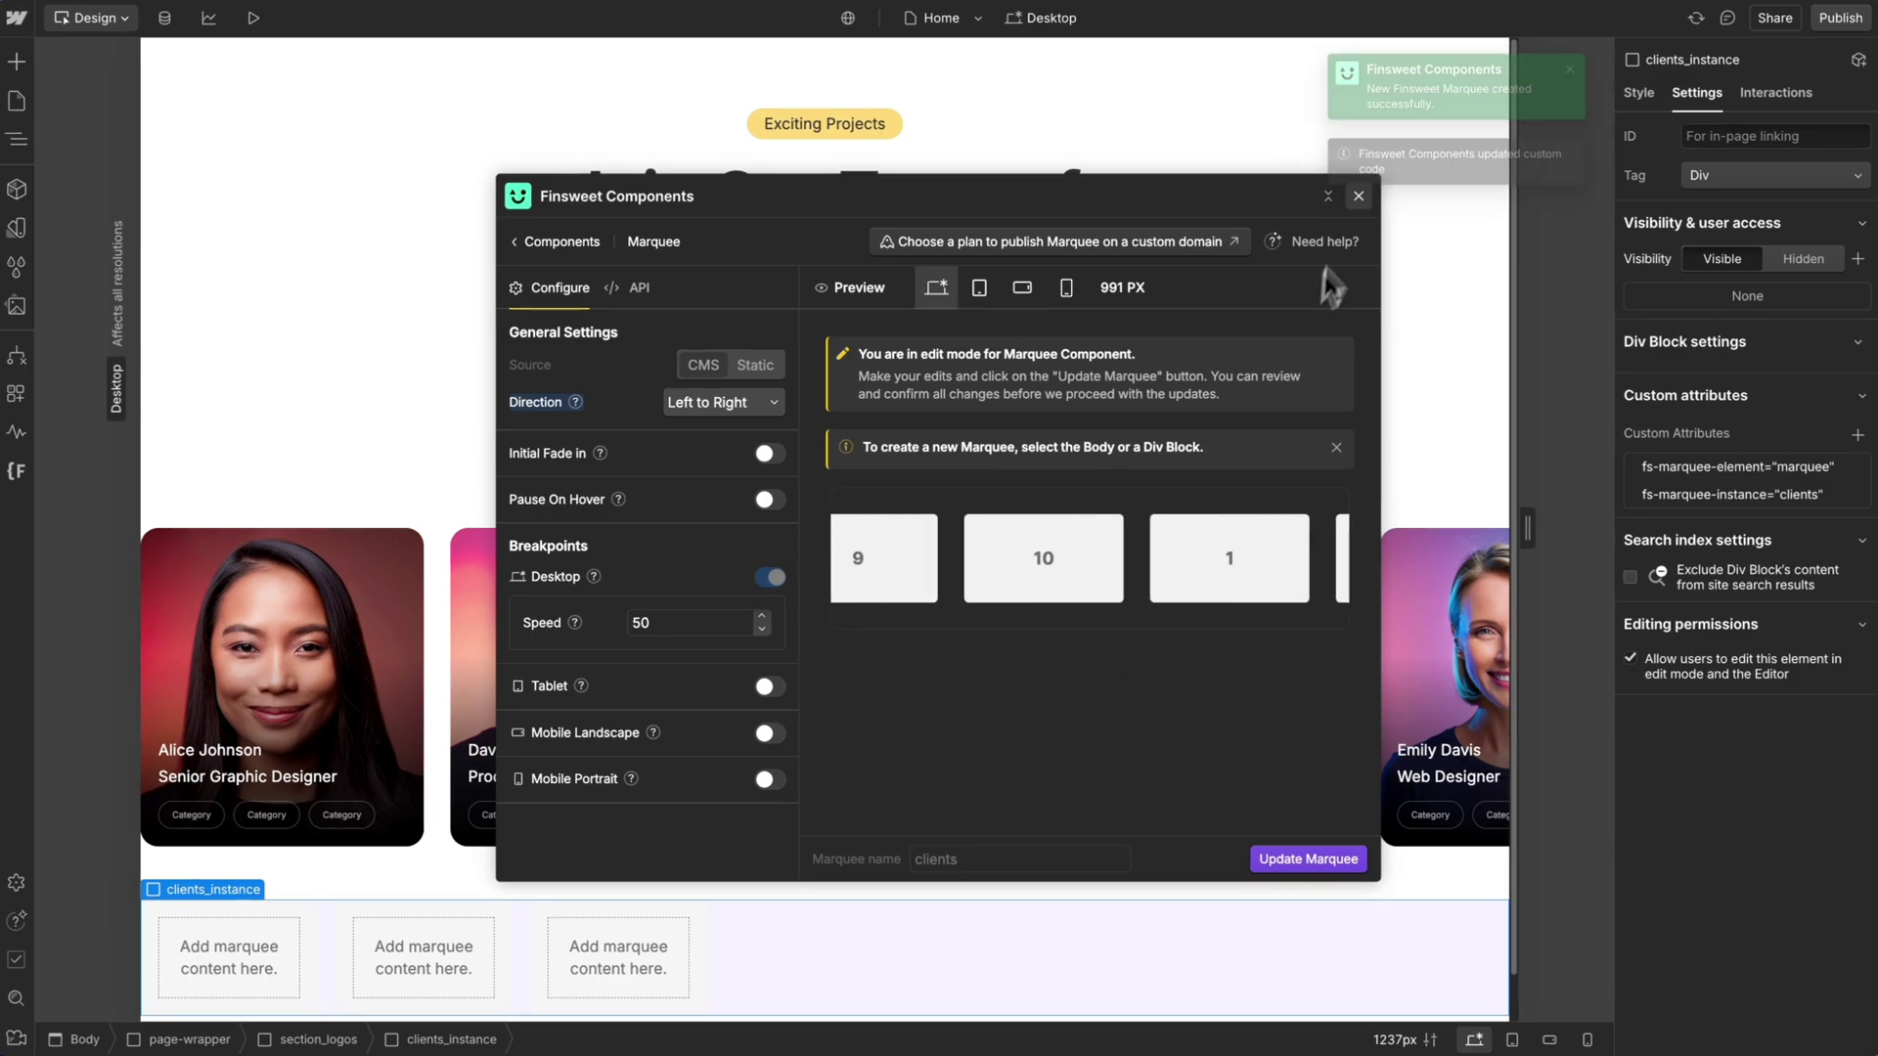
- Set the logo marquee's collection list source to the Clients collection
click(1359, 196)
click(788, 931)
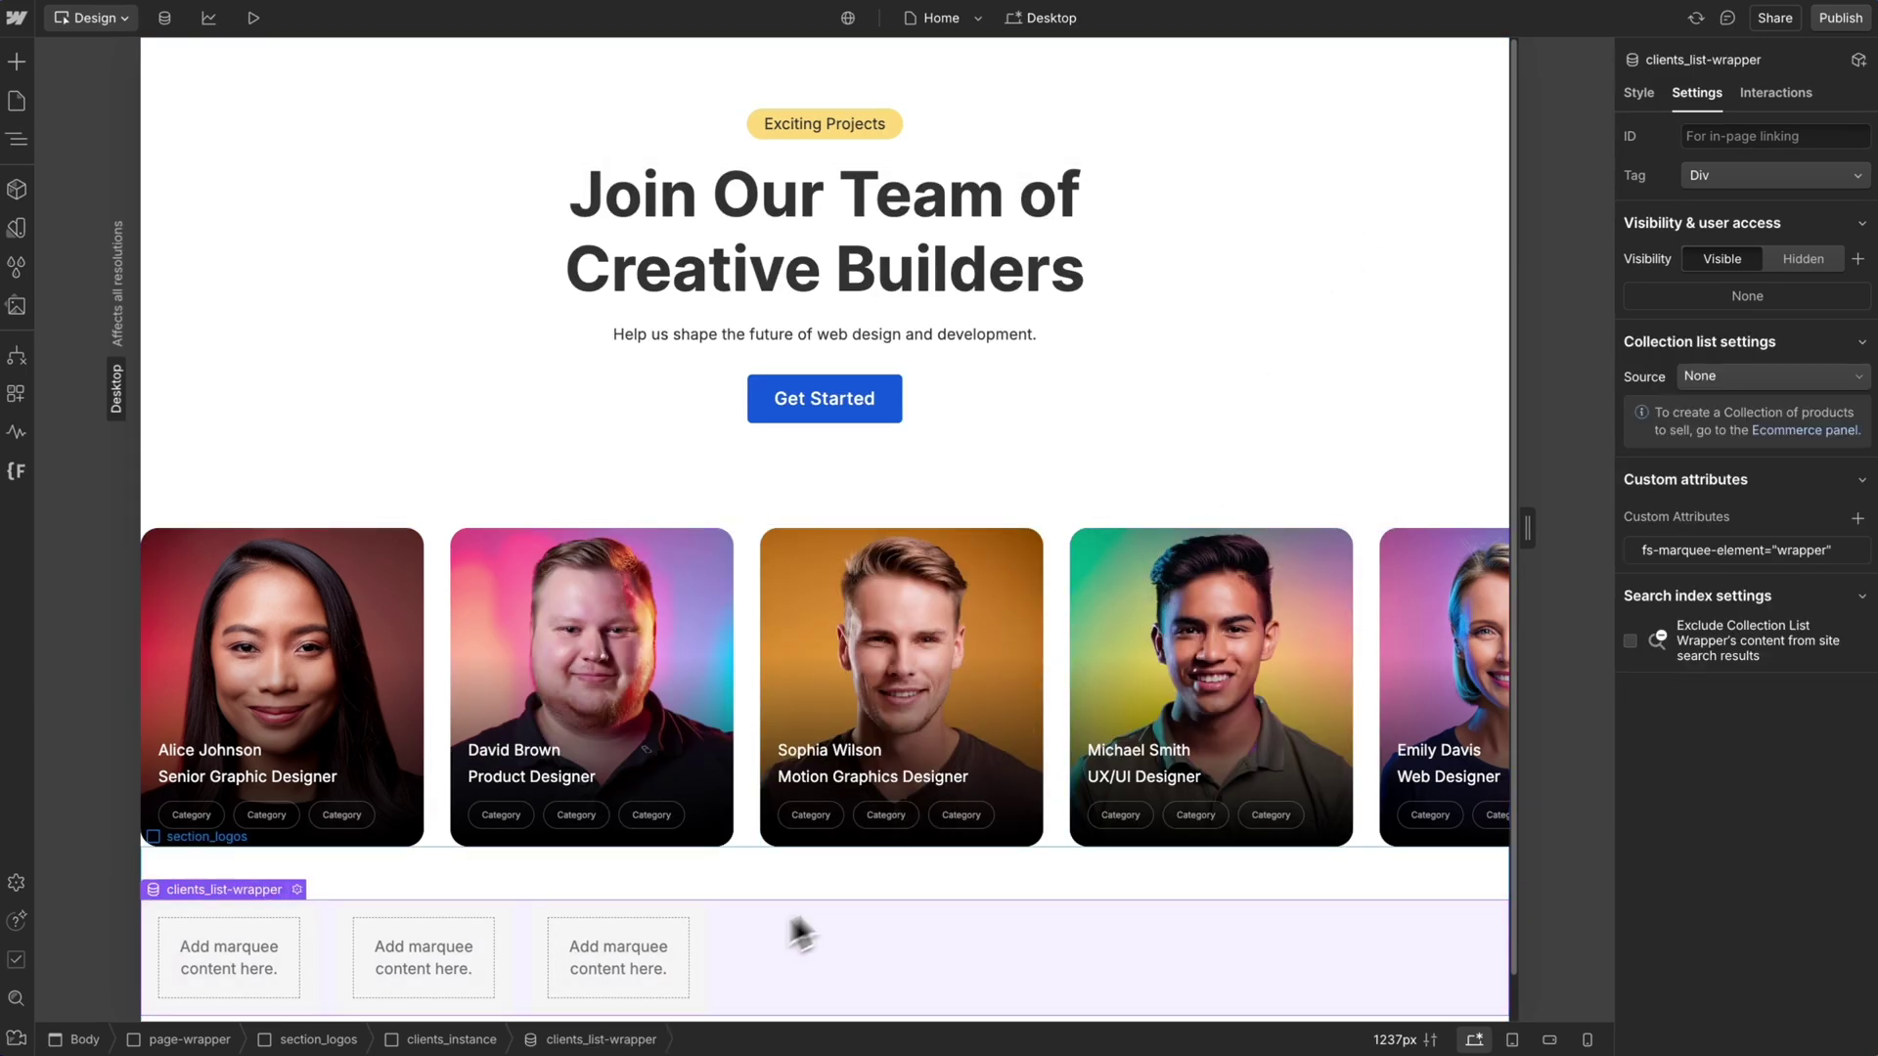
click(1740, 374)
click(1686, 439)
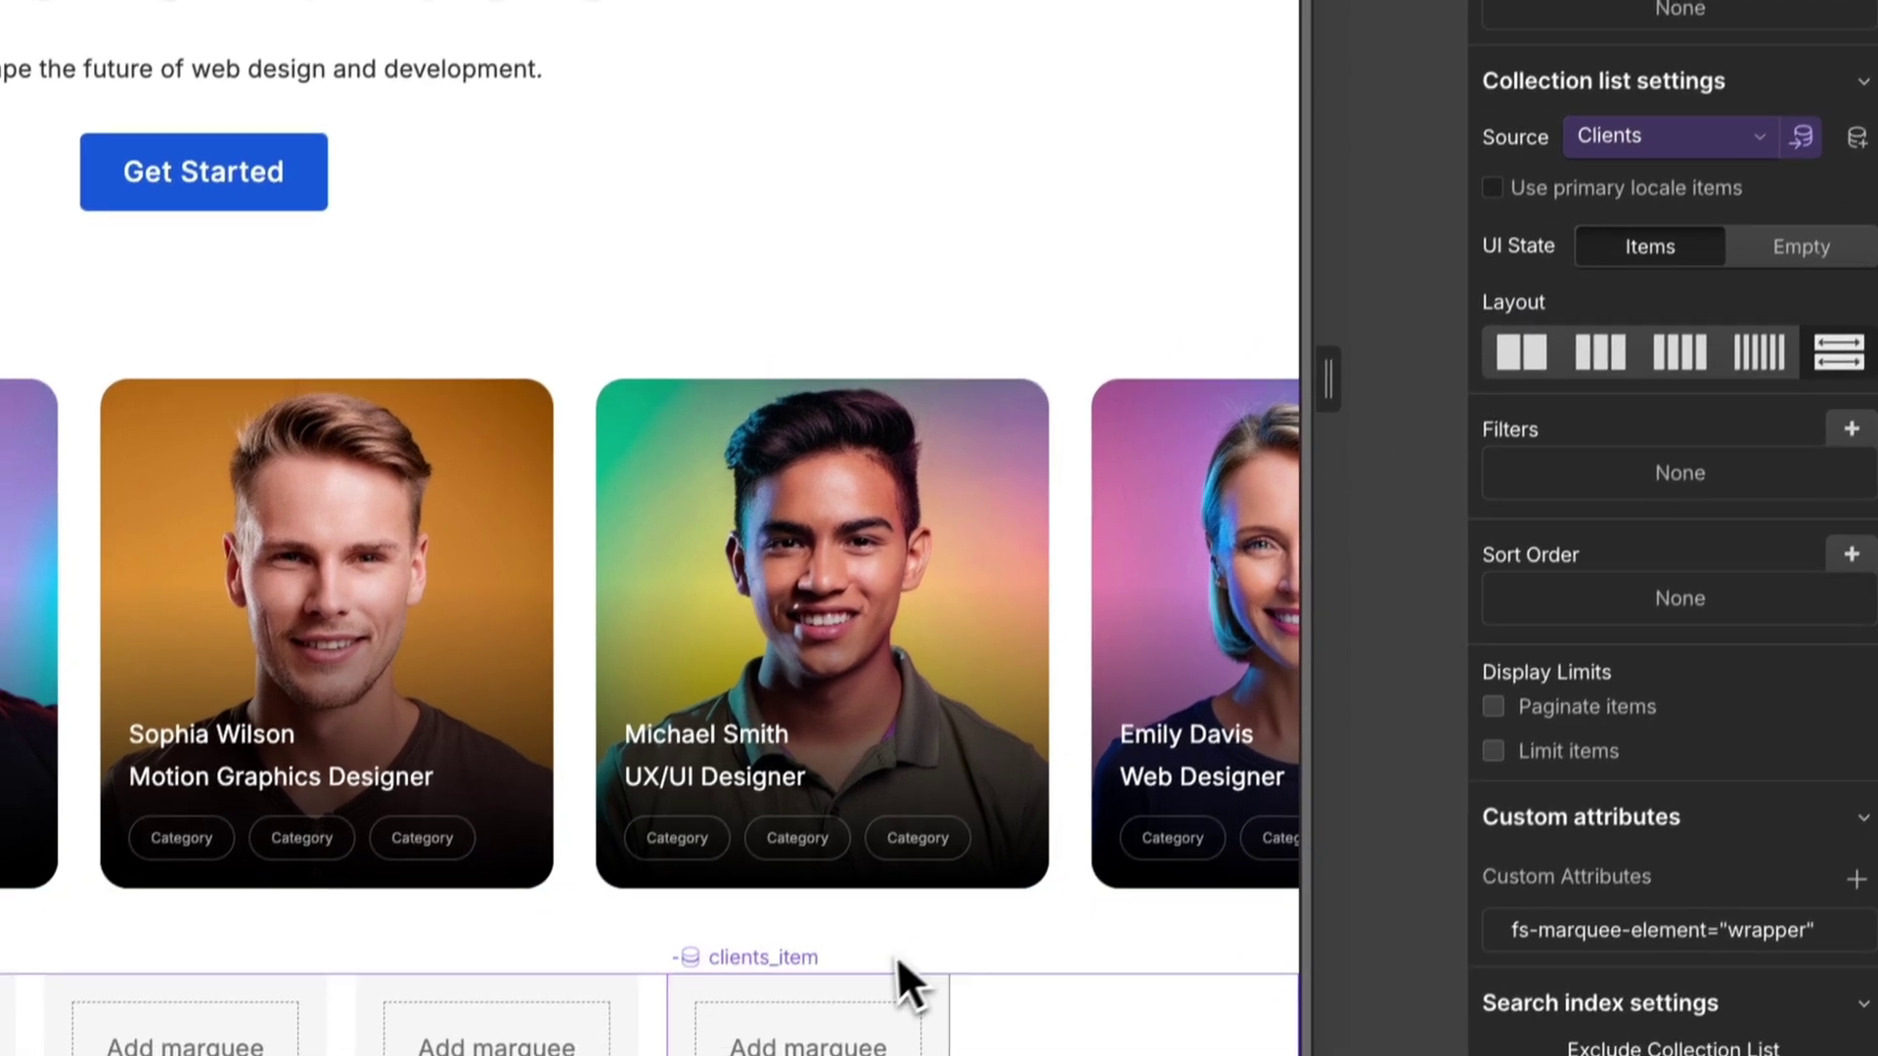
- Clear all padding on clients_item and reset its background colour to default
click(857, 1033)
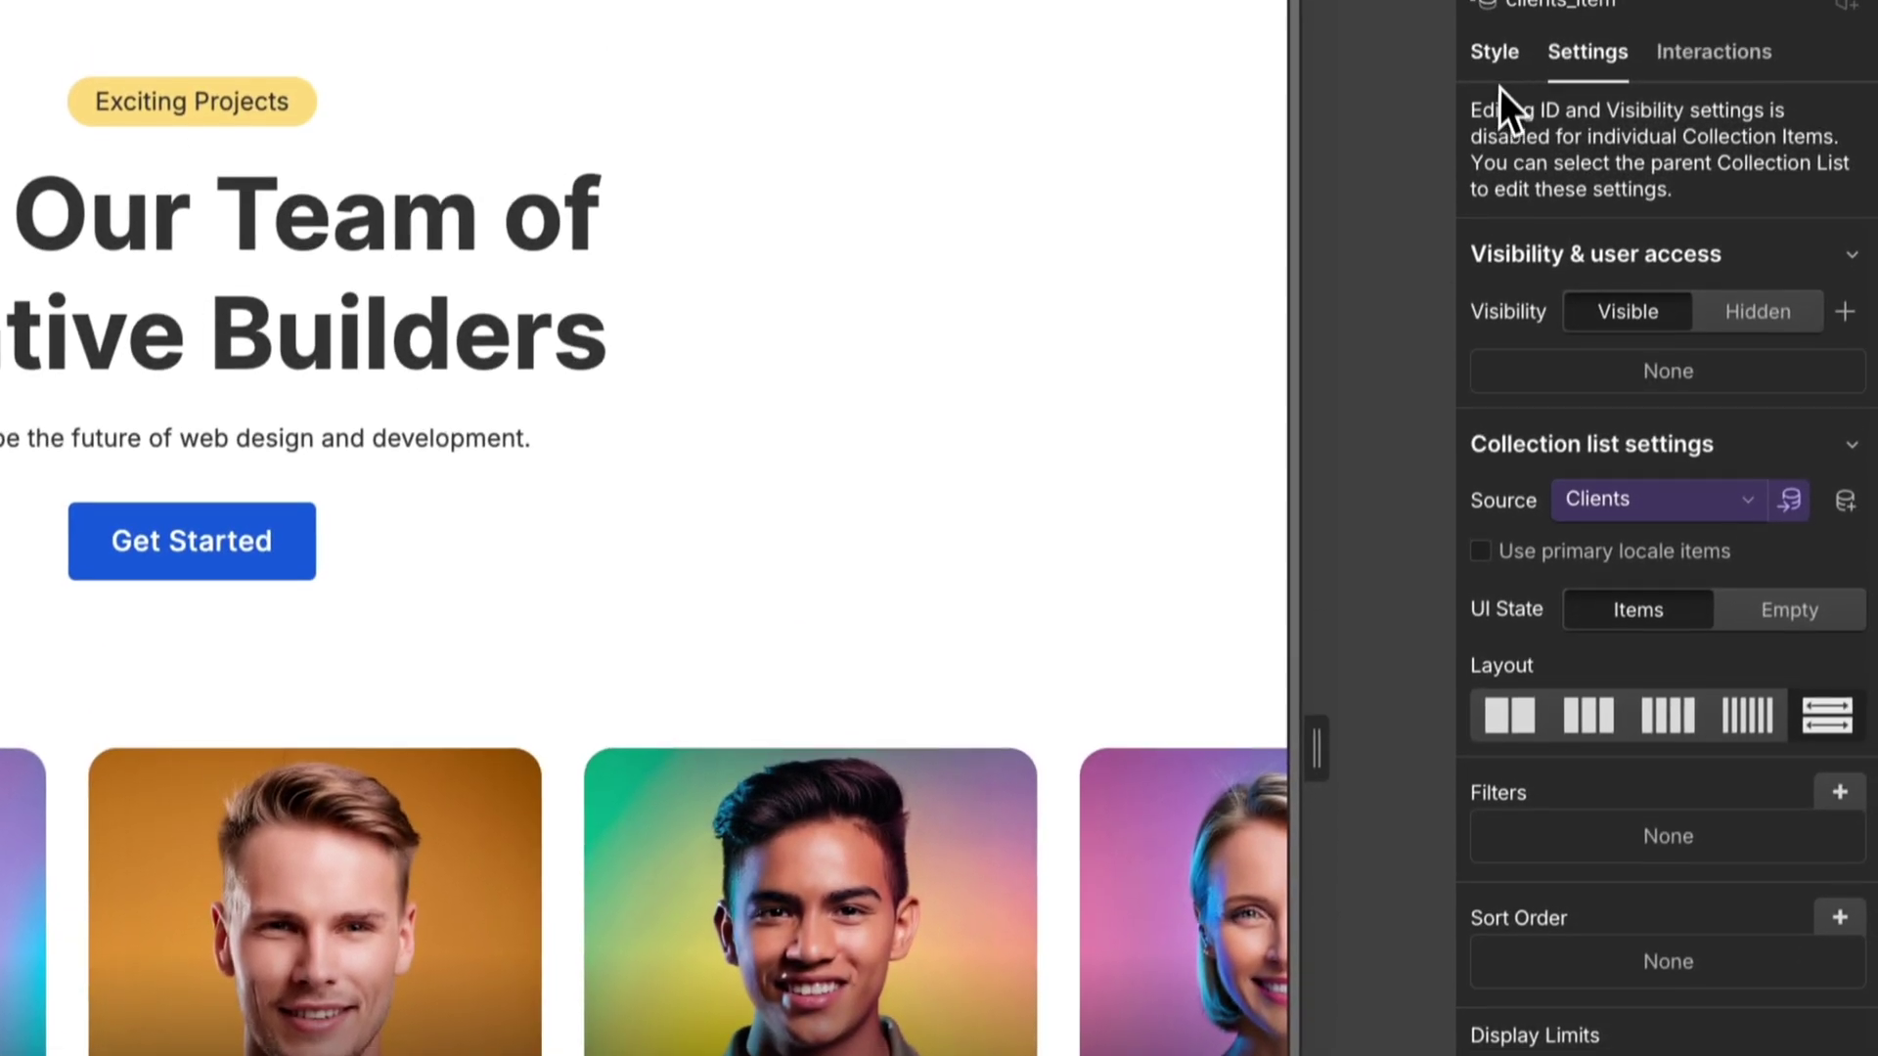
click(1497, 59)
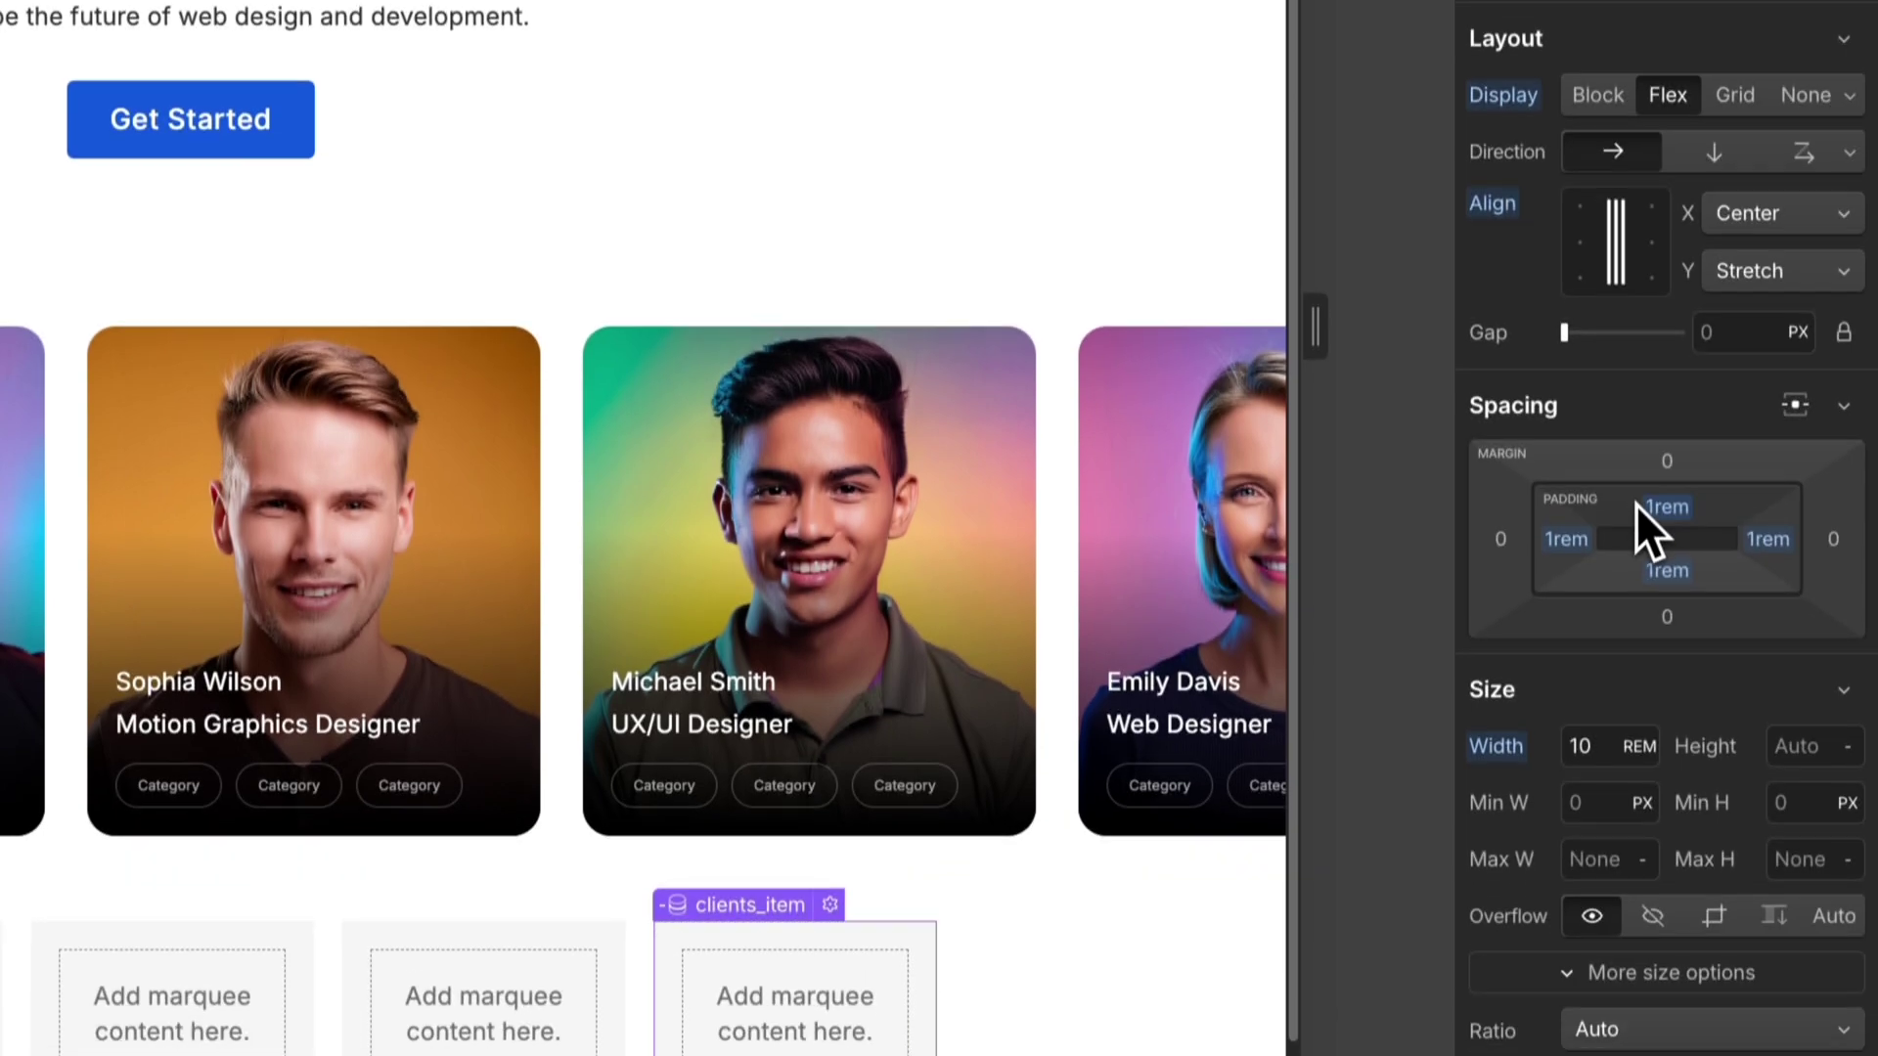
drag(1740, 518, 1587, 526)
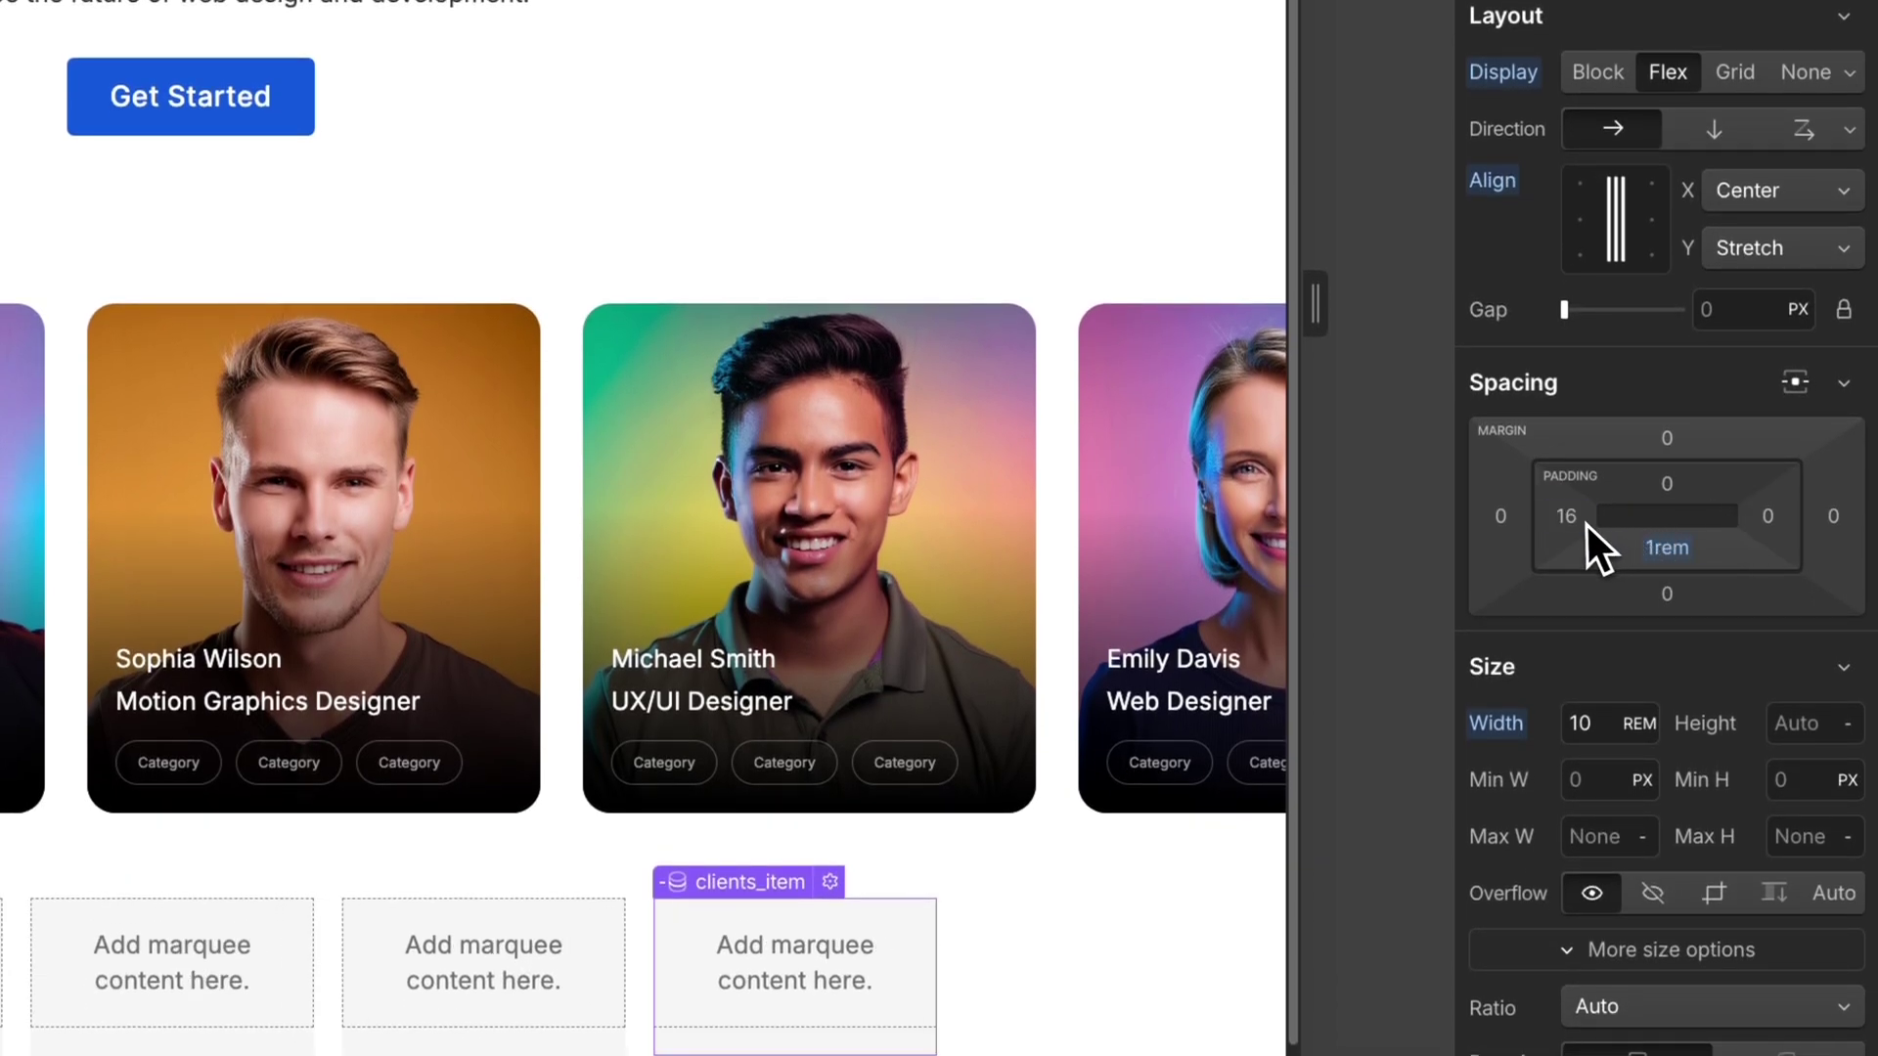
alt+click(1667, 548)
scroll(1565, 663, down, 15)
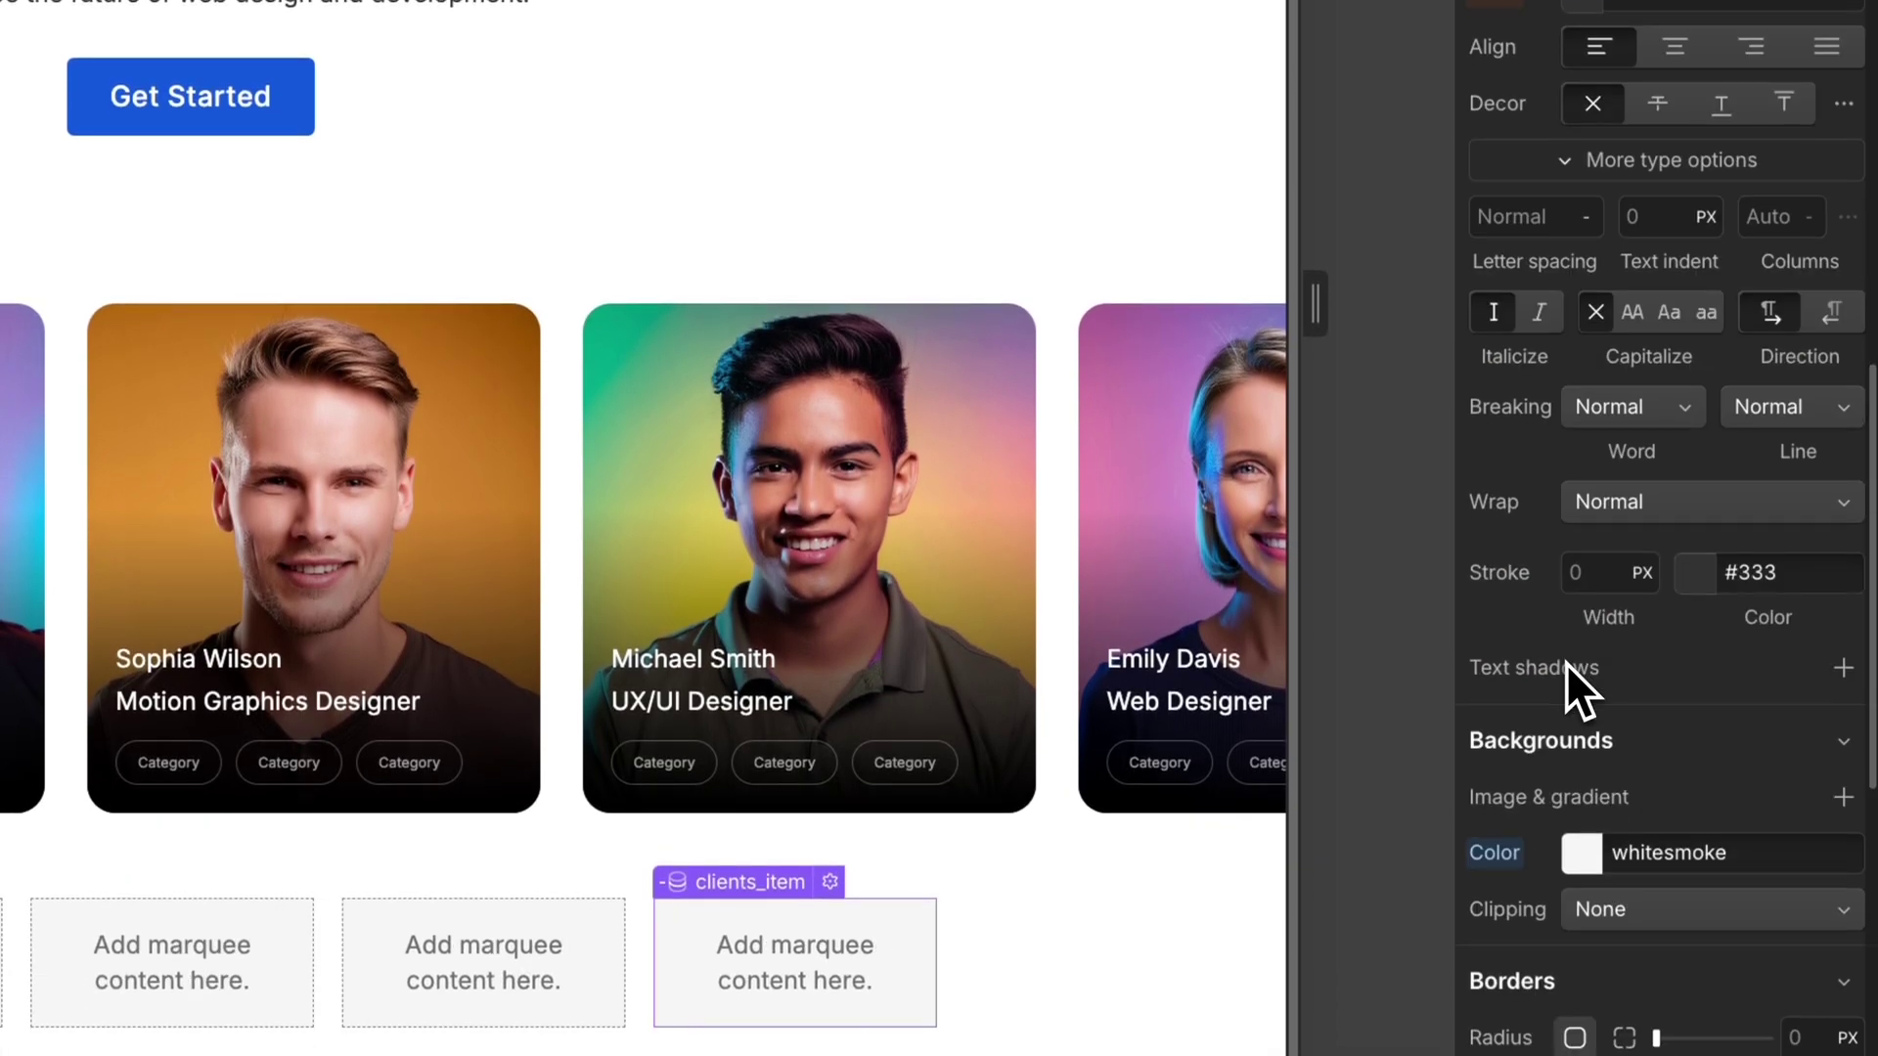
scroll(1565, 663, down, 1)
click(1506, 818)
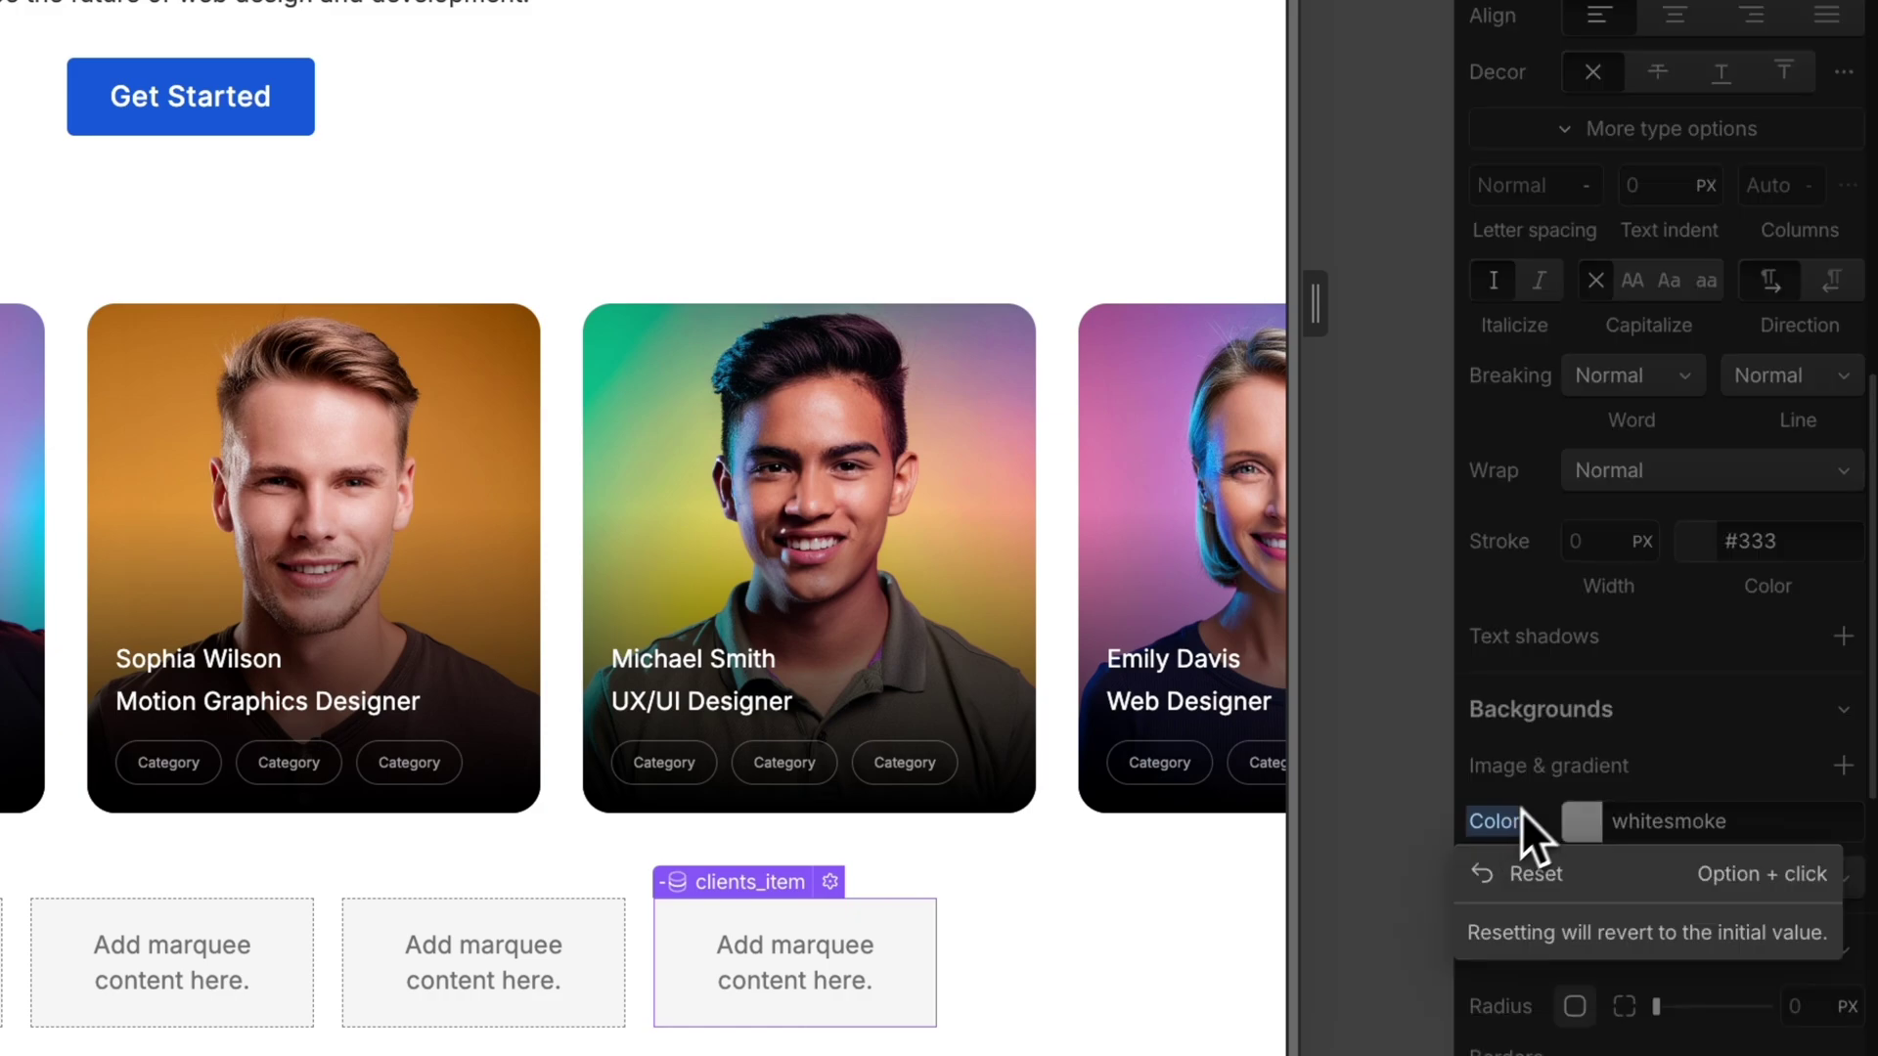
click(1563, 865)
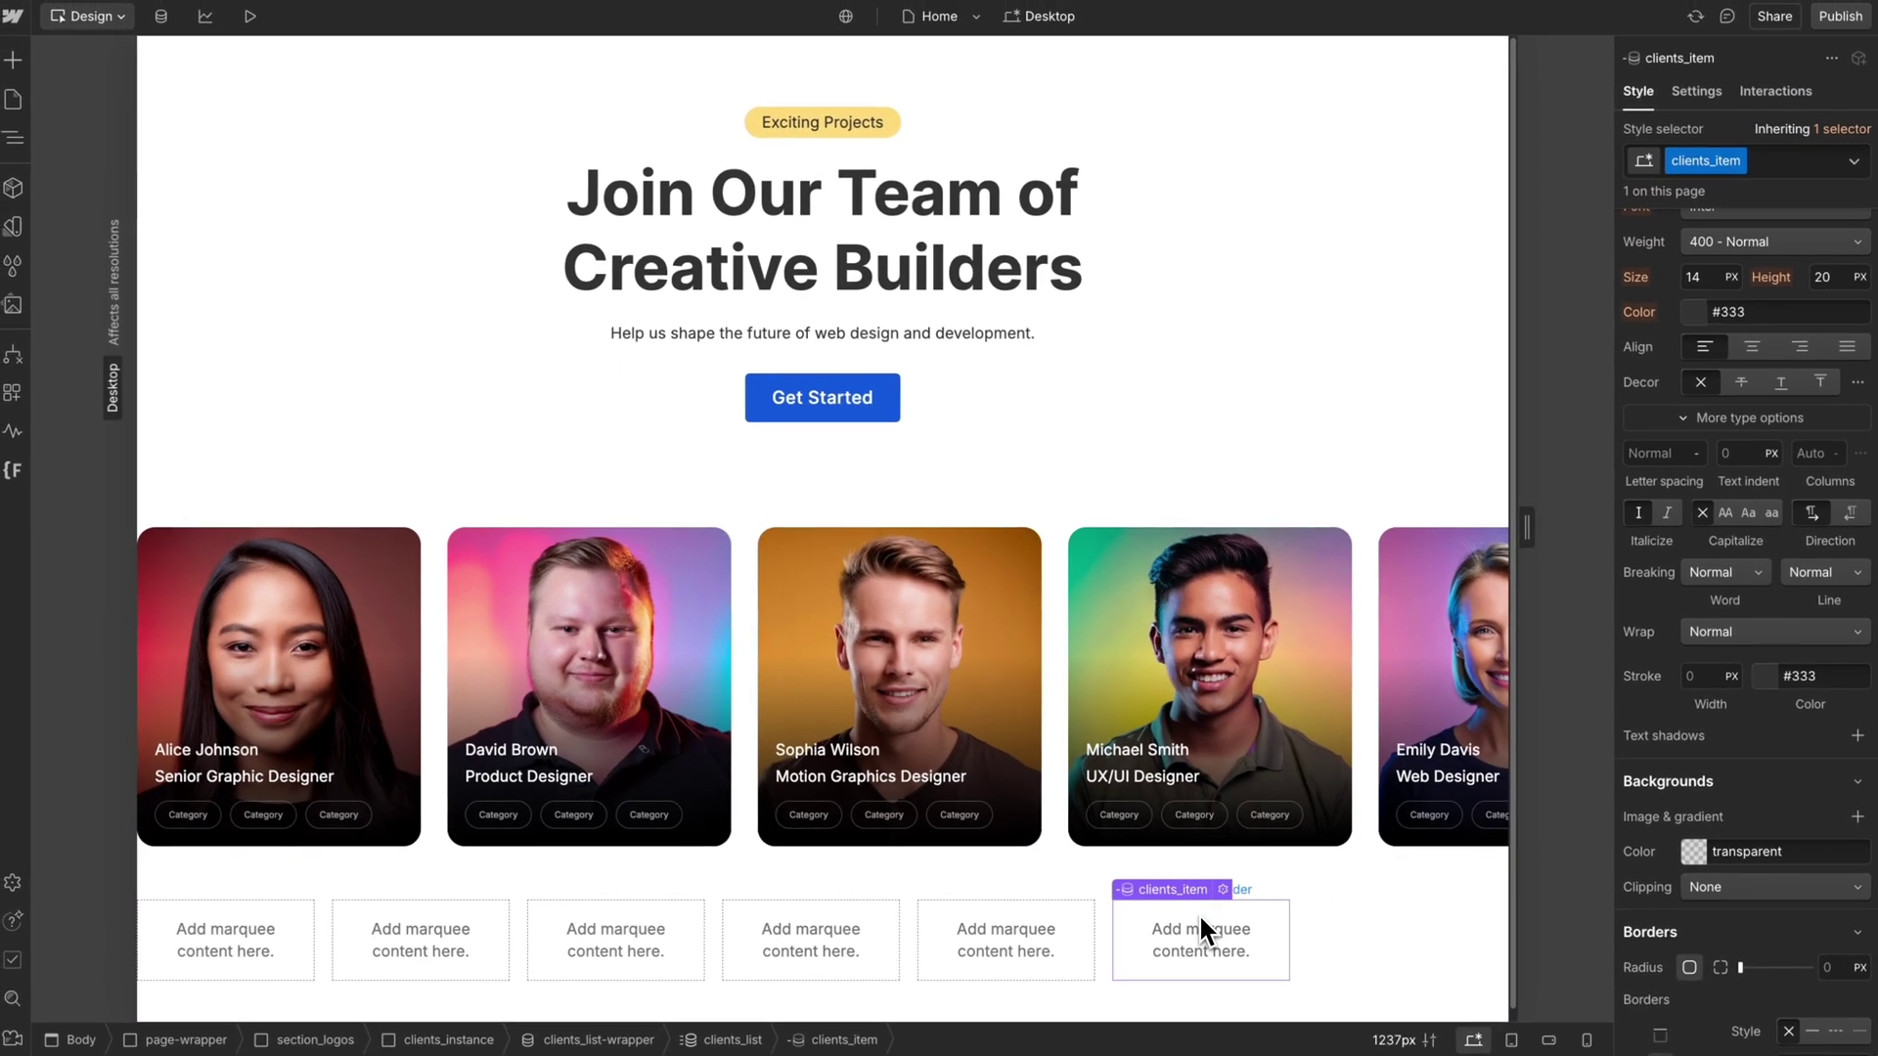
- Delete the placeholder text and insert an Image element into clients_item
click(1058, 916)
key(Delete)
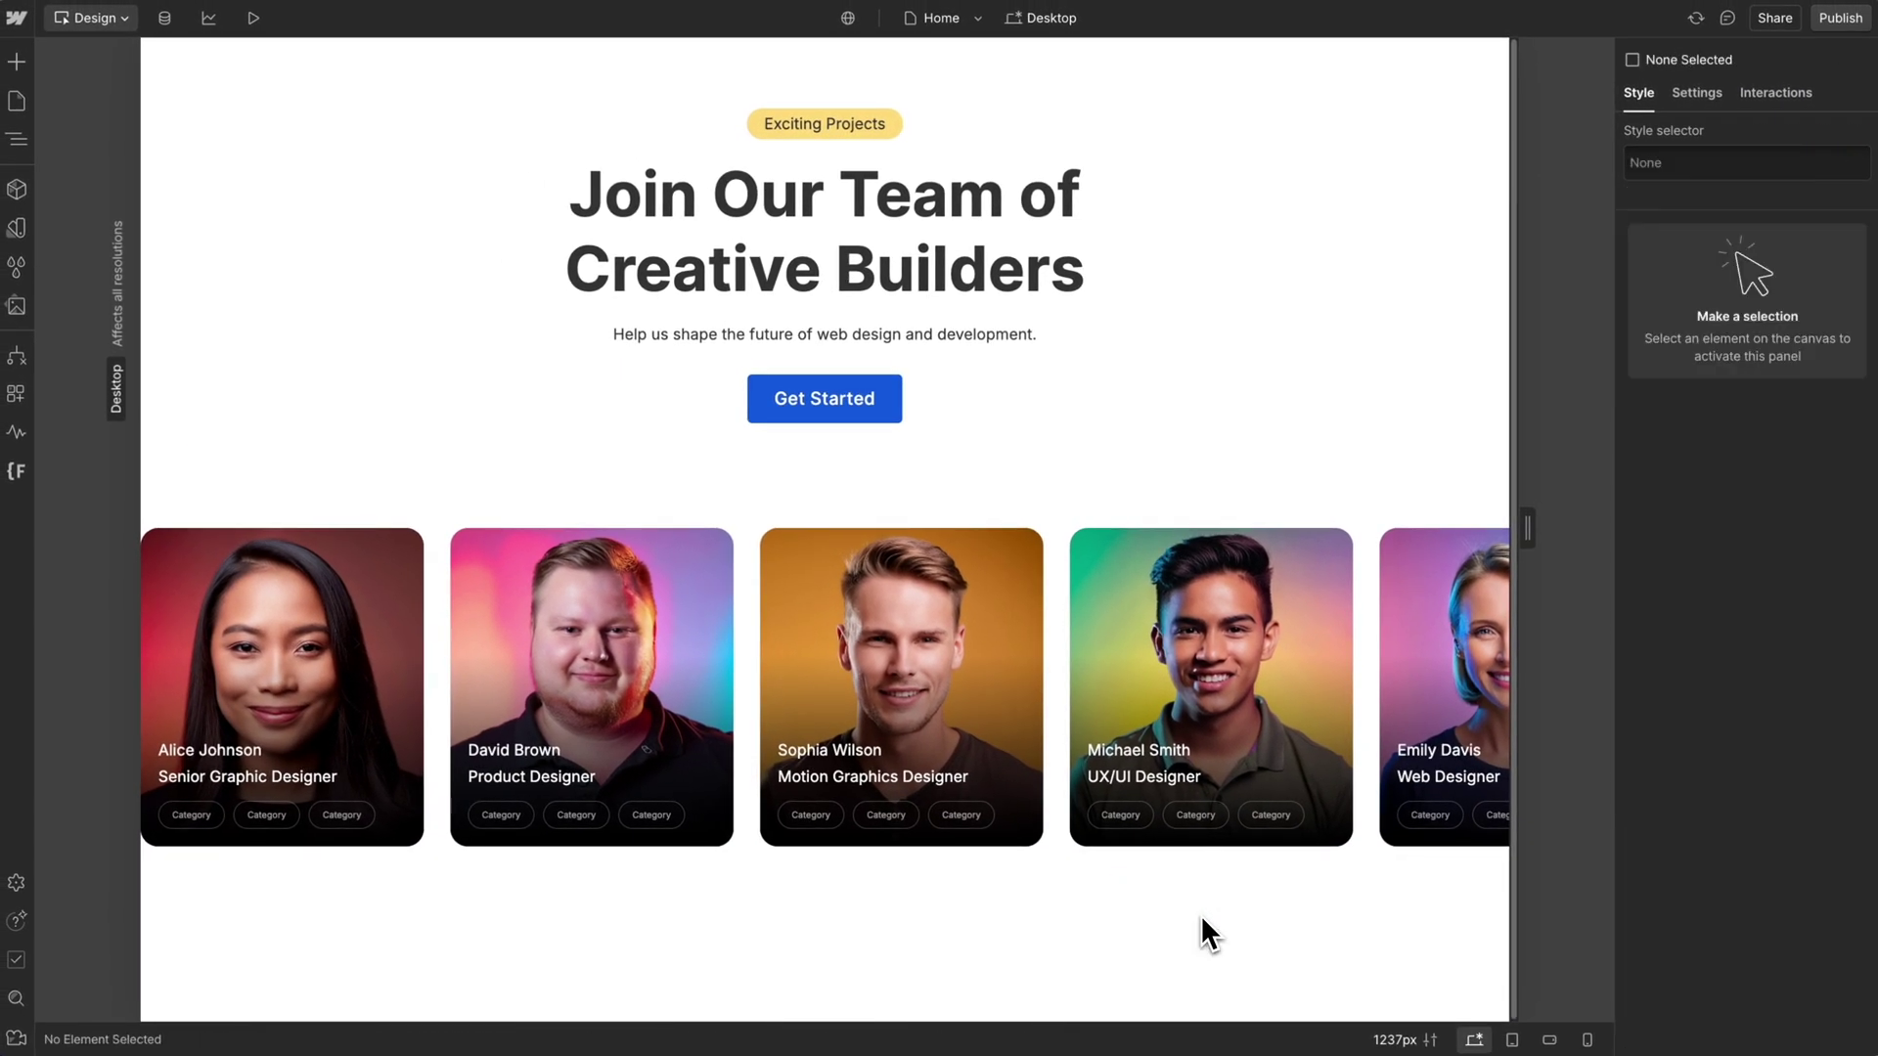
click(32, 147)
click(179, 600)
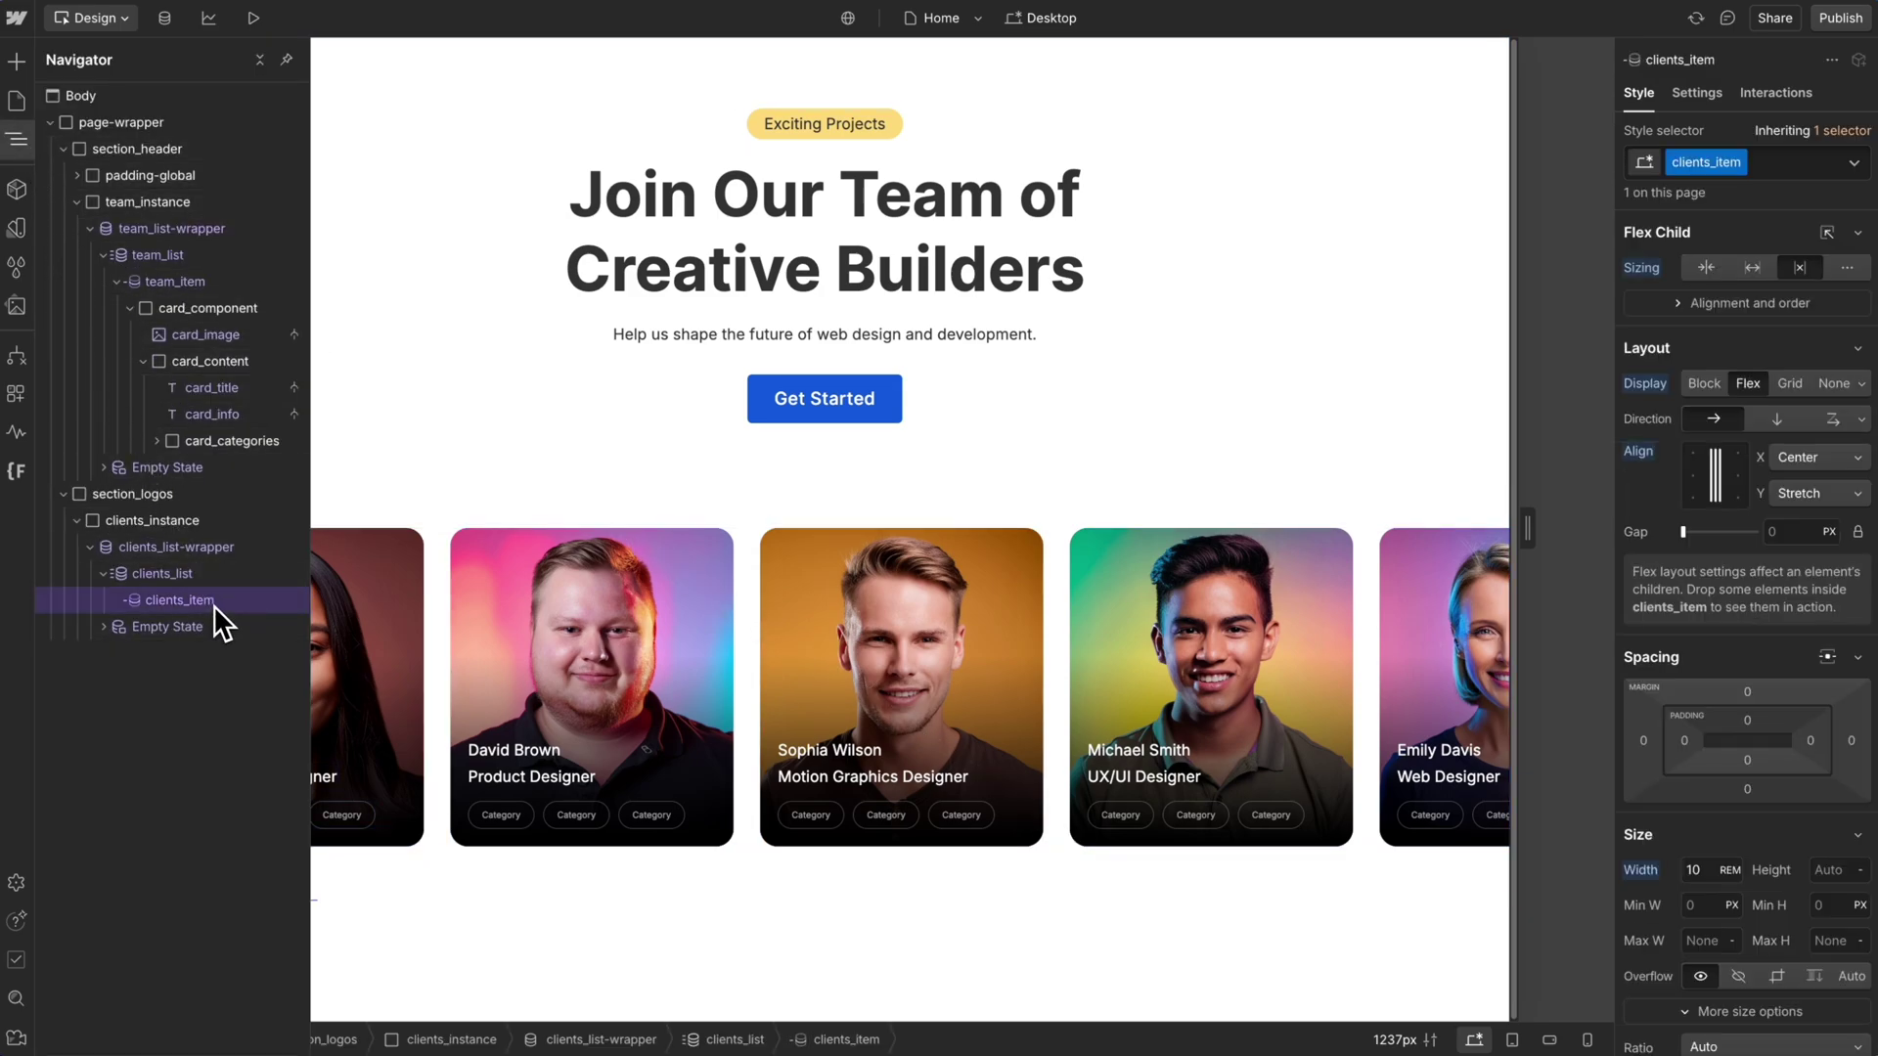
key(ctrl+e)
text(image)
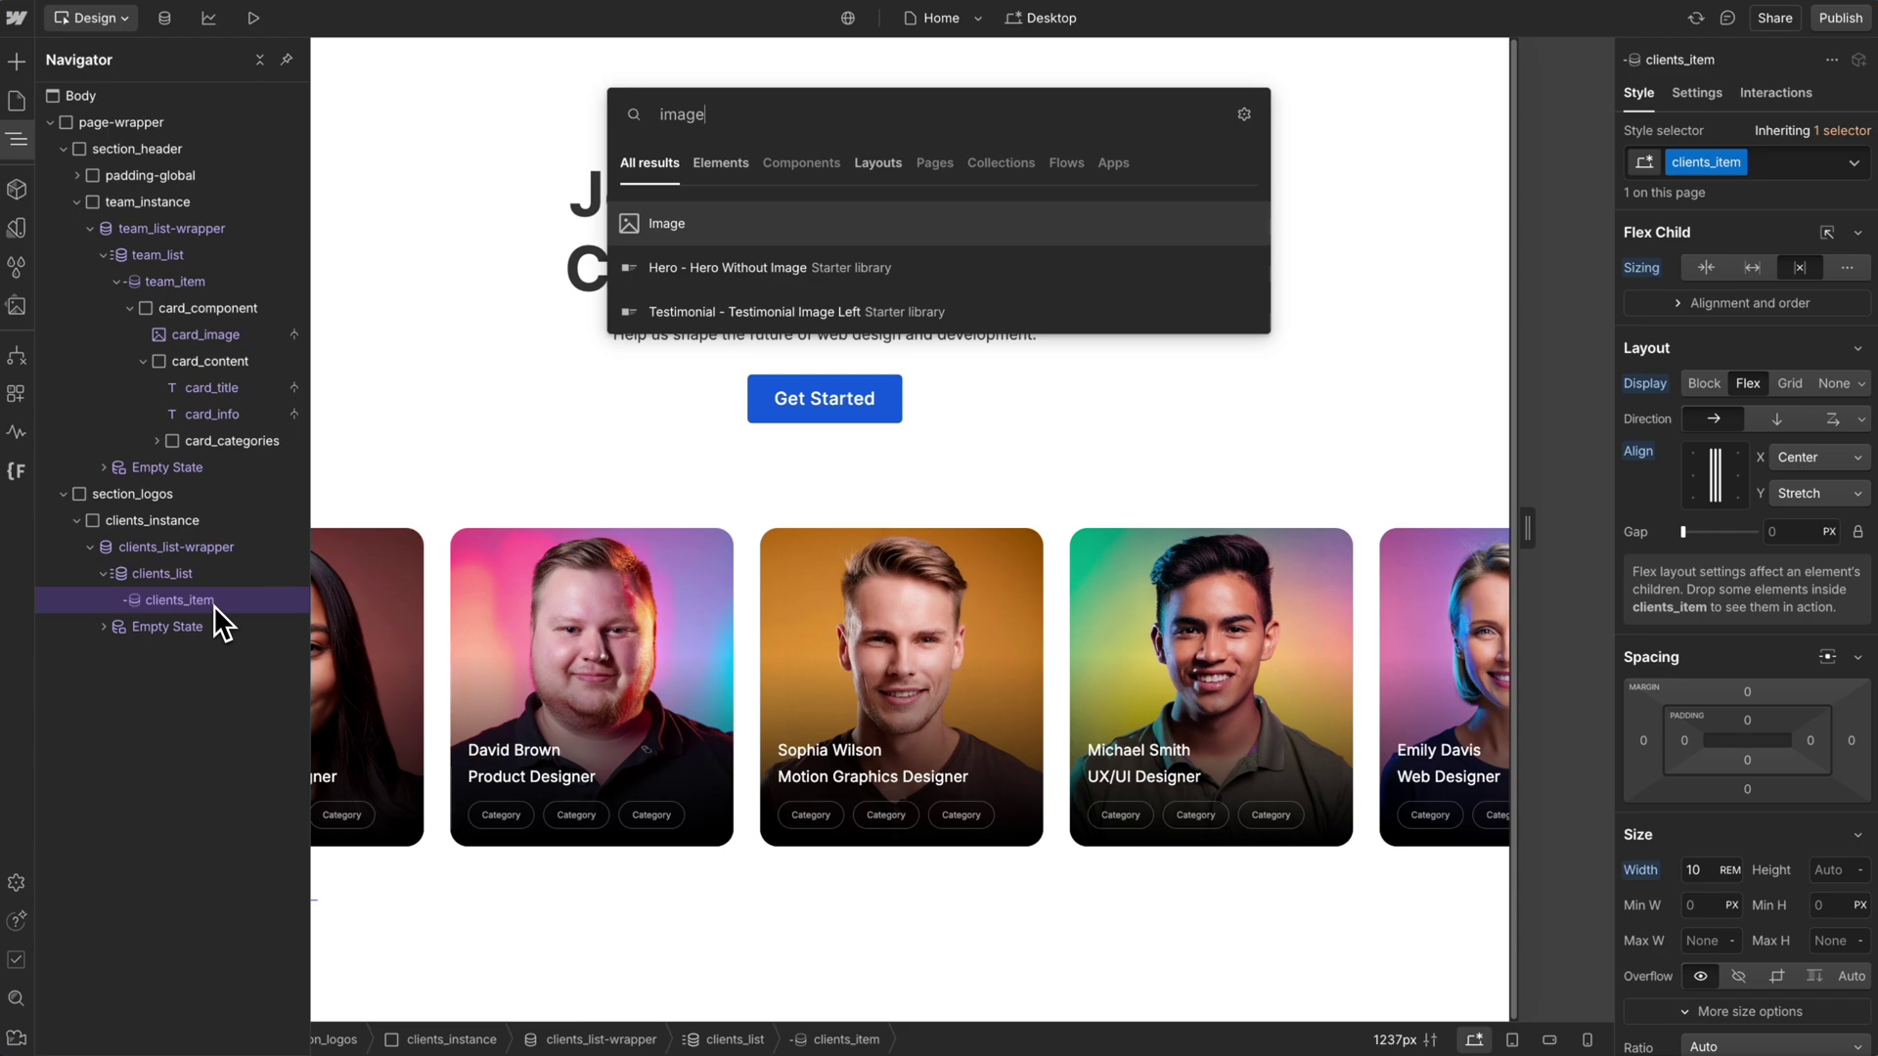
key(Return)
- Bind the new image to the Client Logo field
click(24, 157)
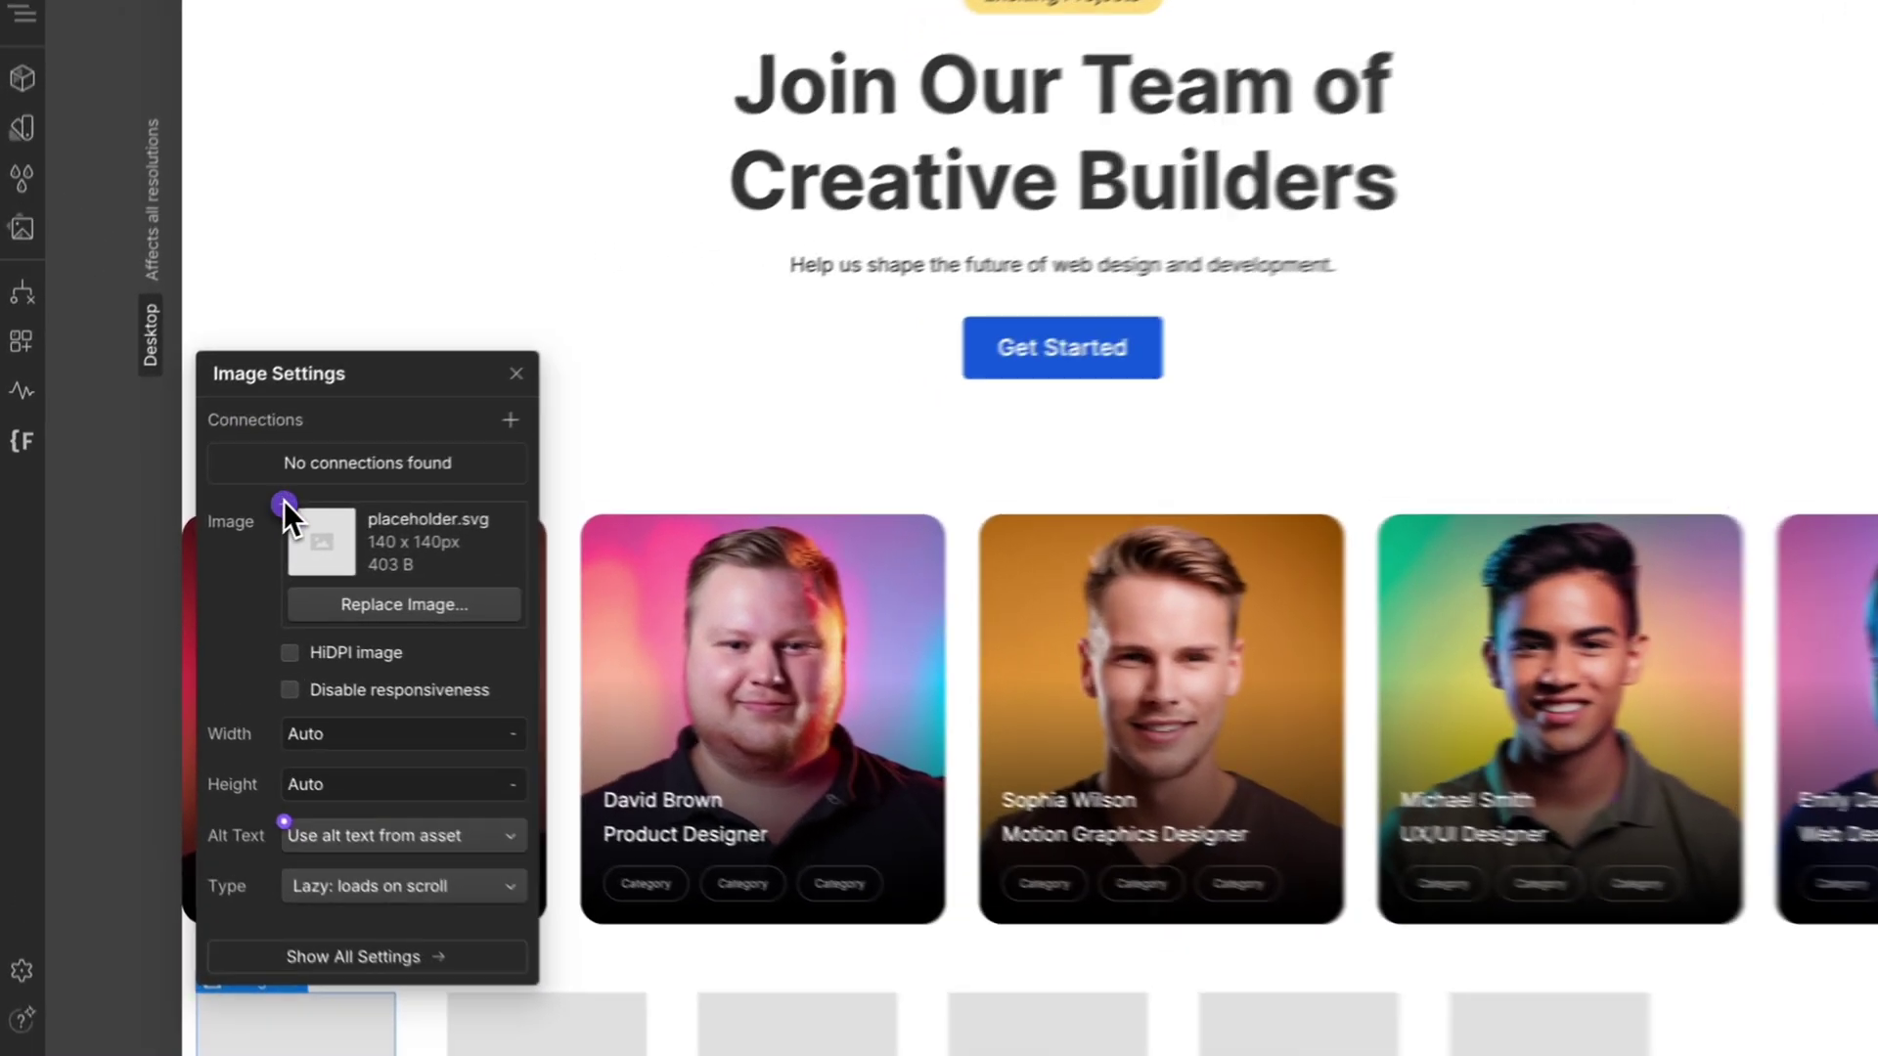
click(220, 519)
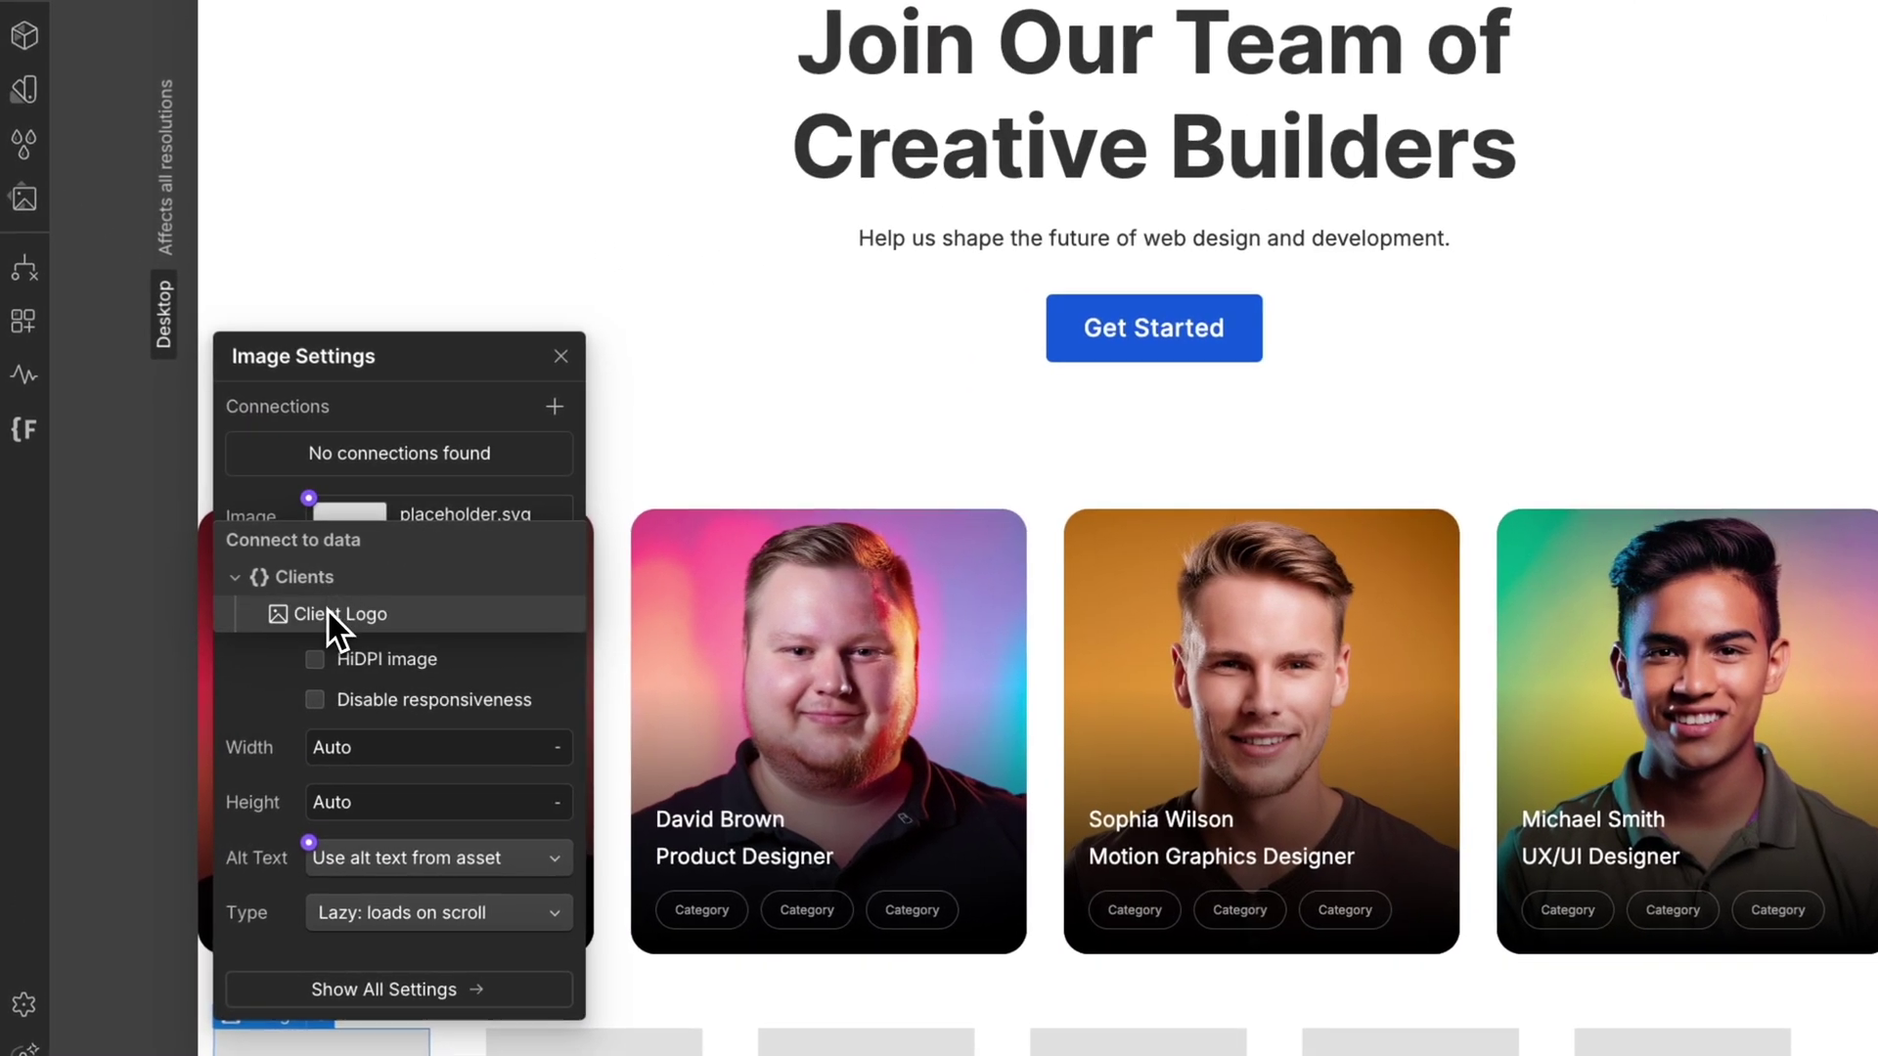
click(244, 604)
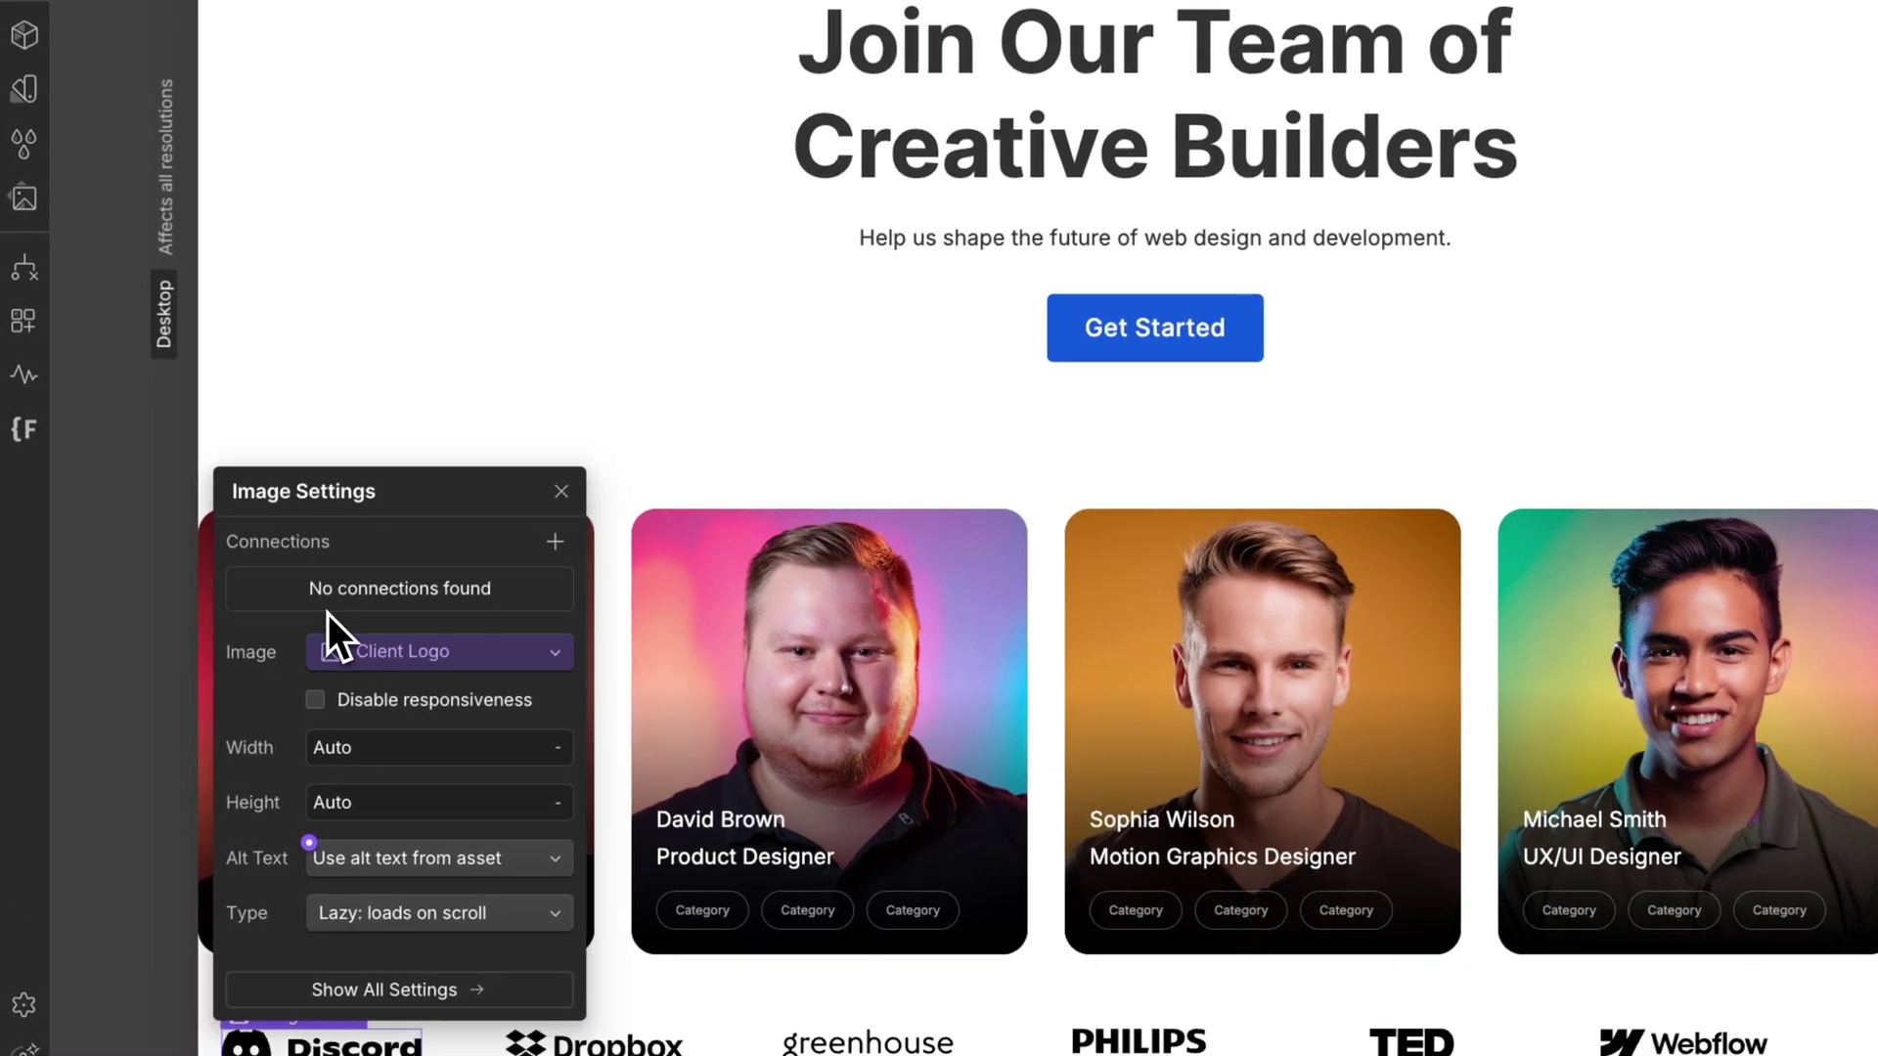
click(560, 493)
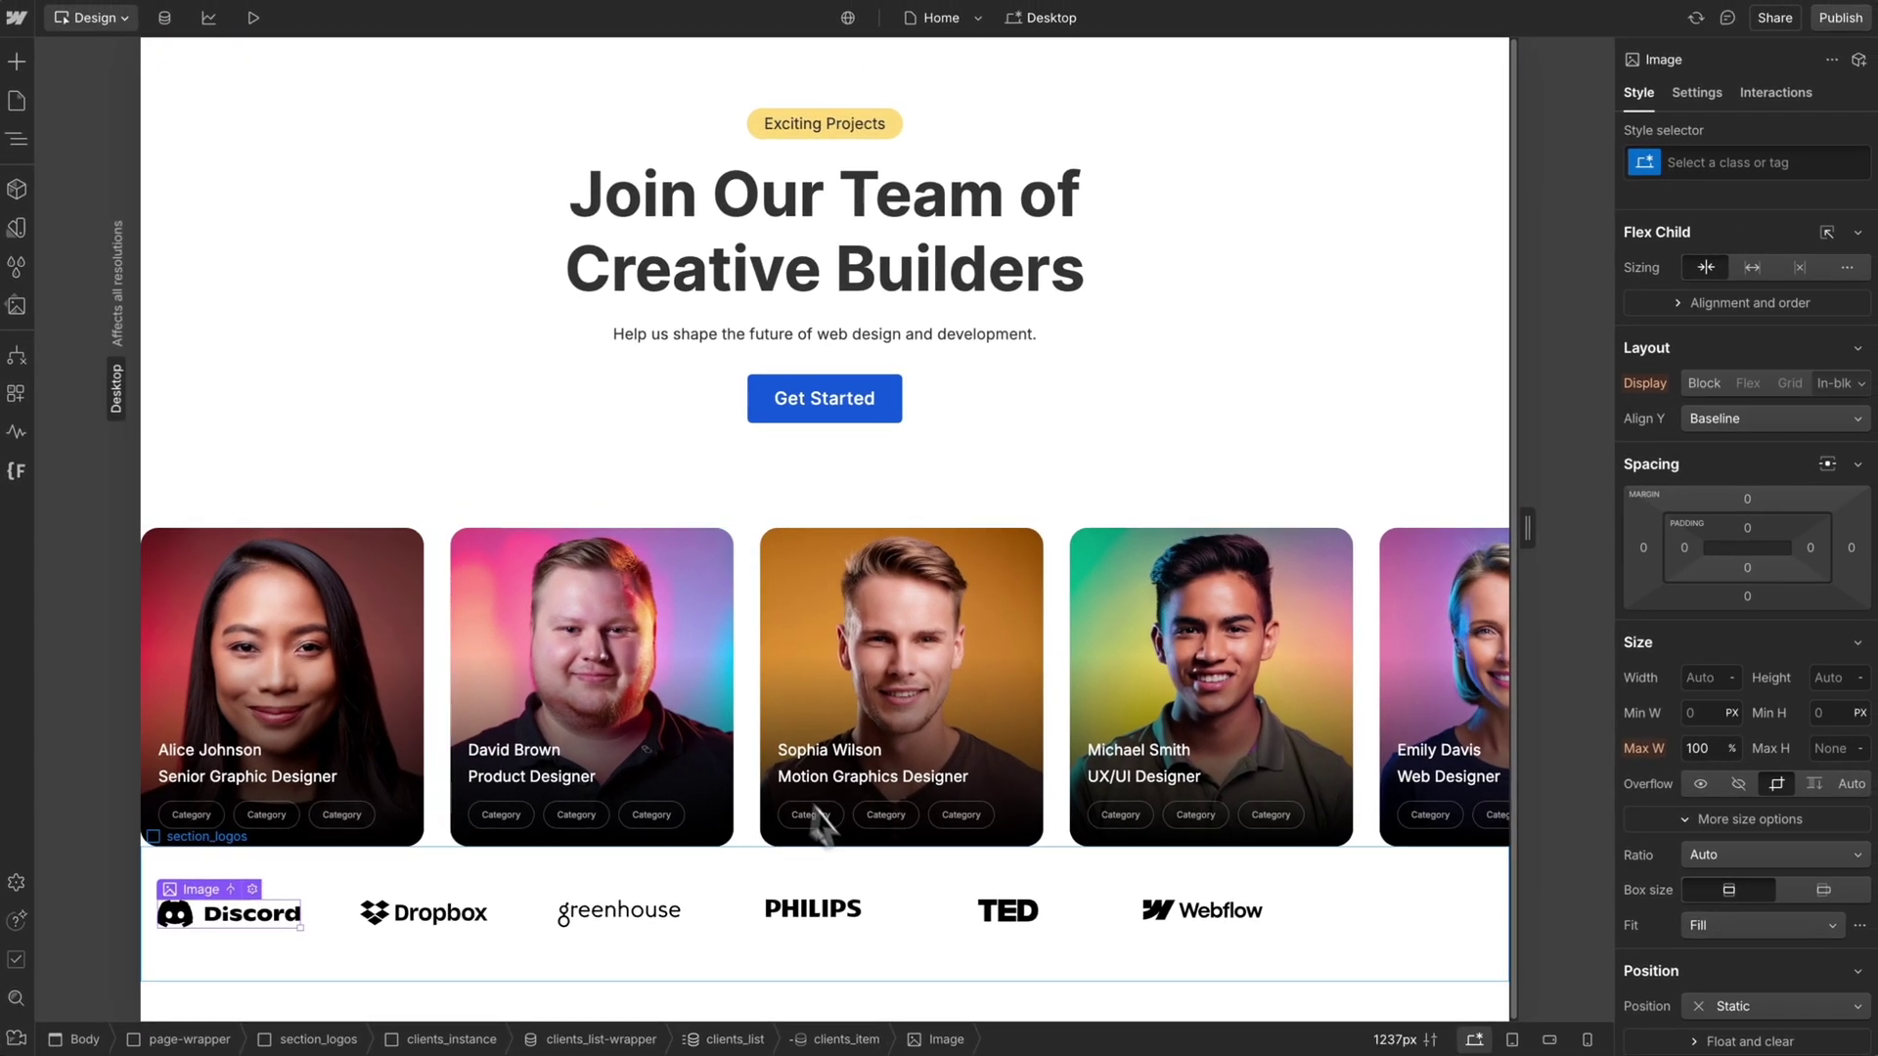
- Set the clients_item width to Auto, then select the clients_list row
click(875, 915)
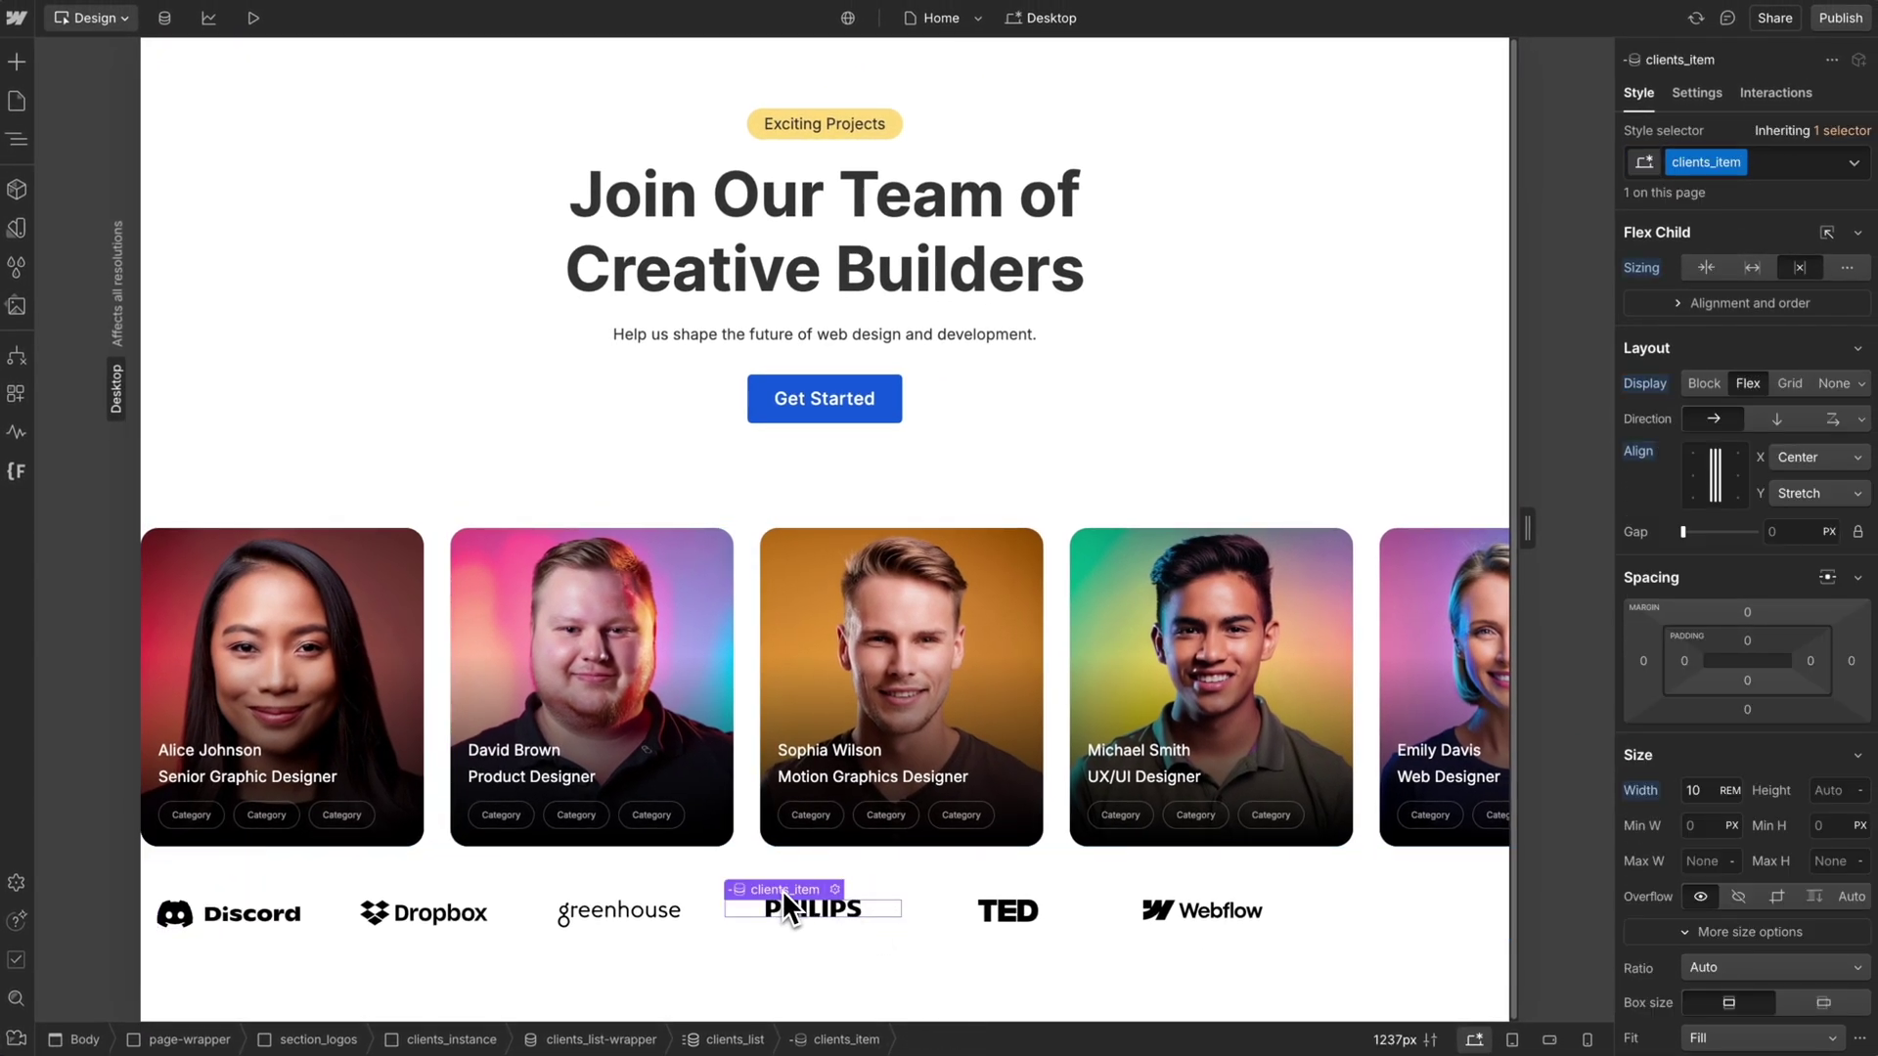
click(1702, 792)
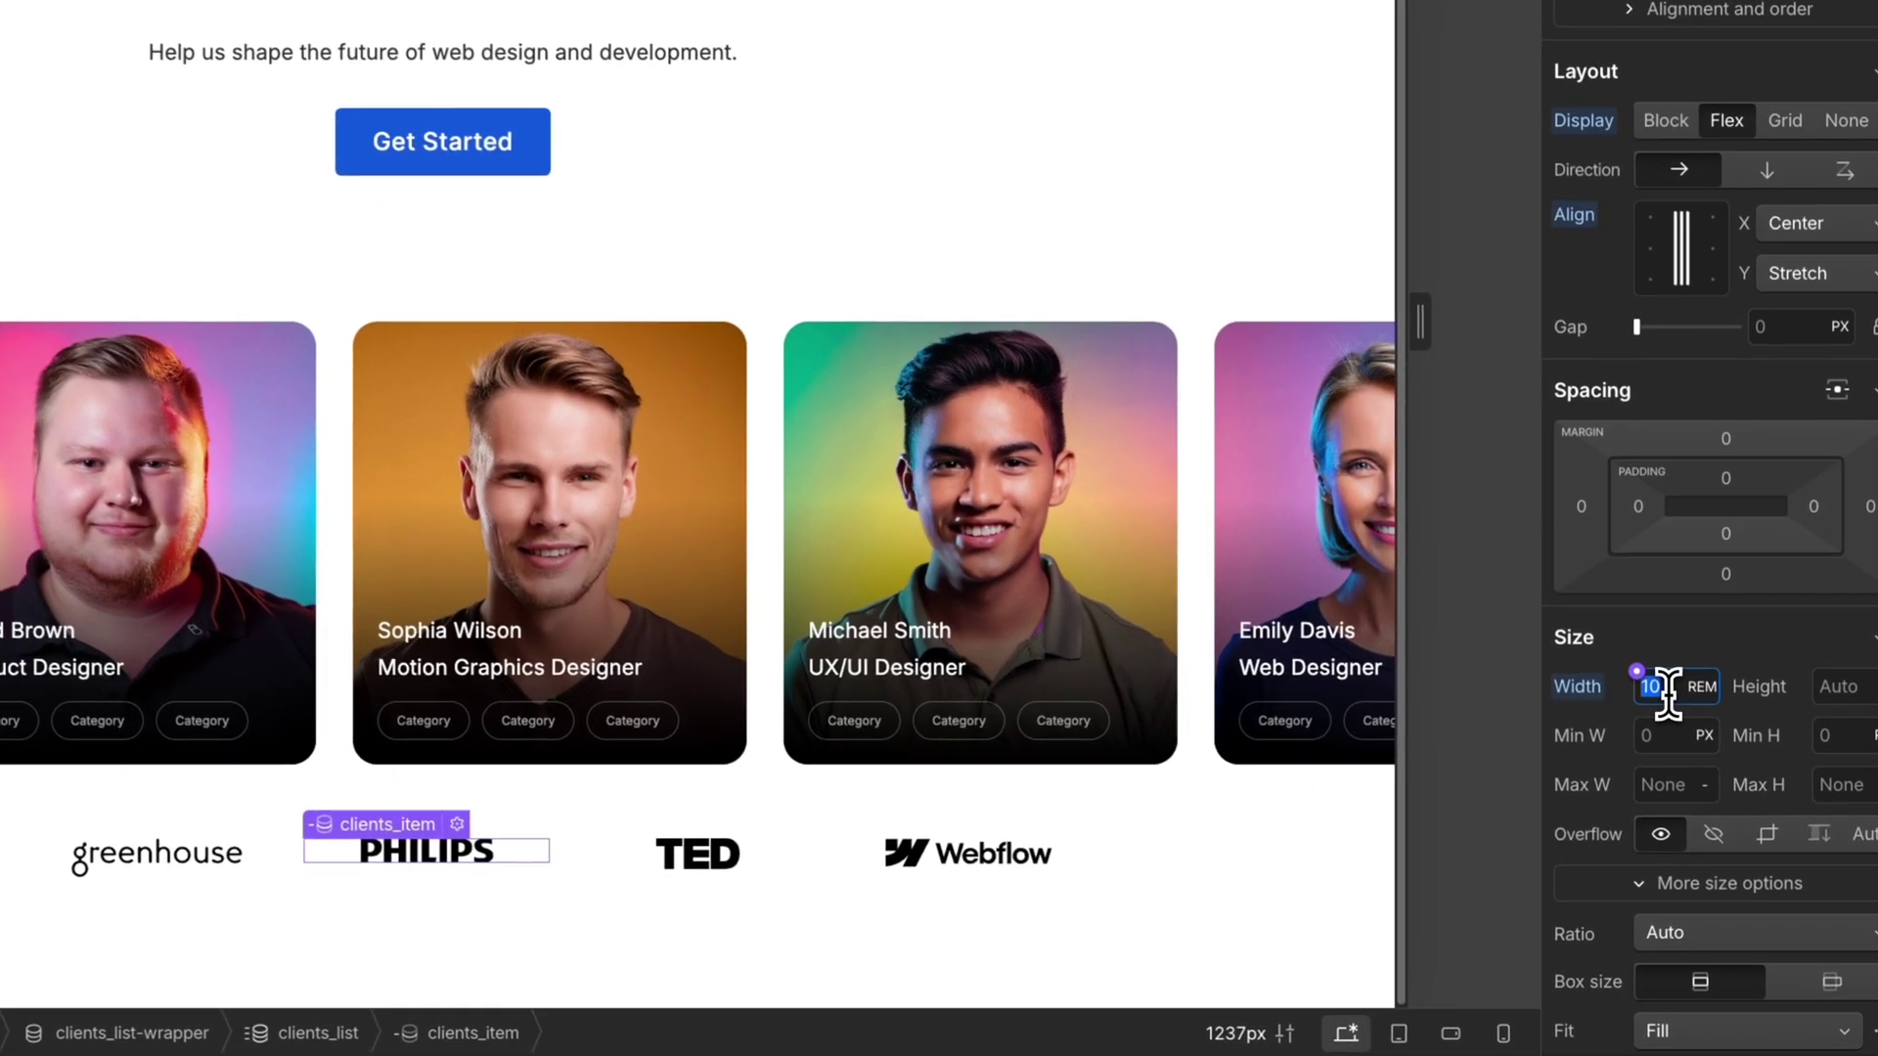
text(auto)
key(Return)
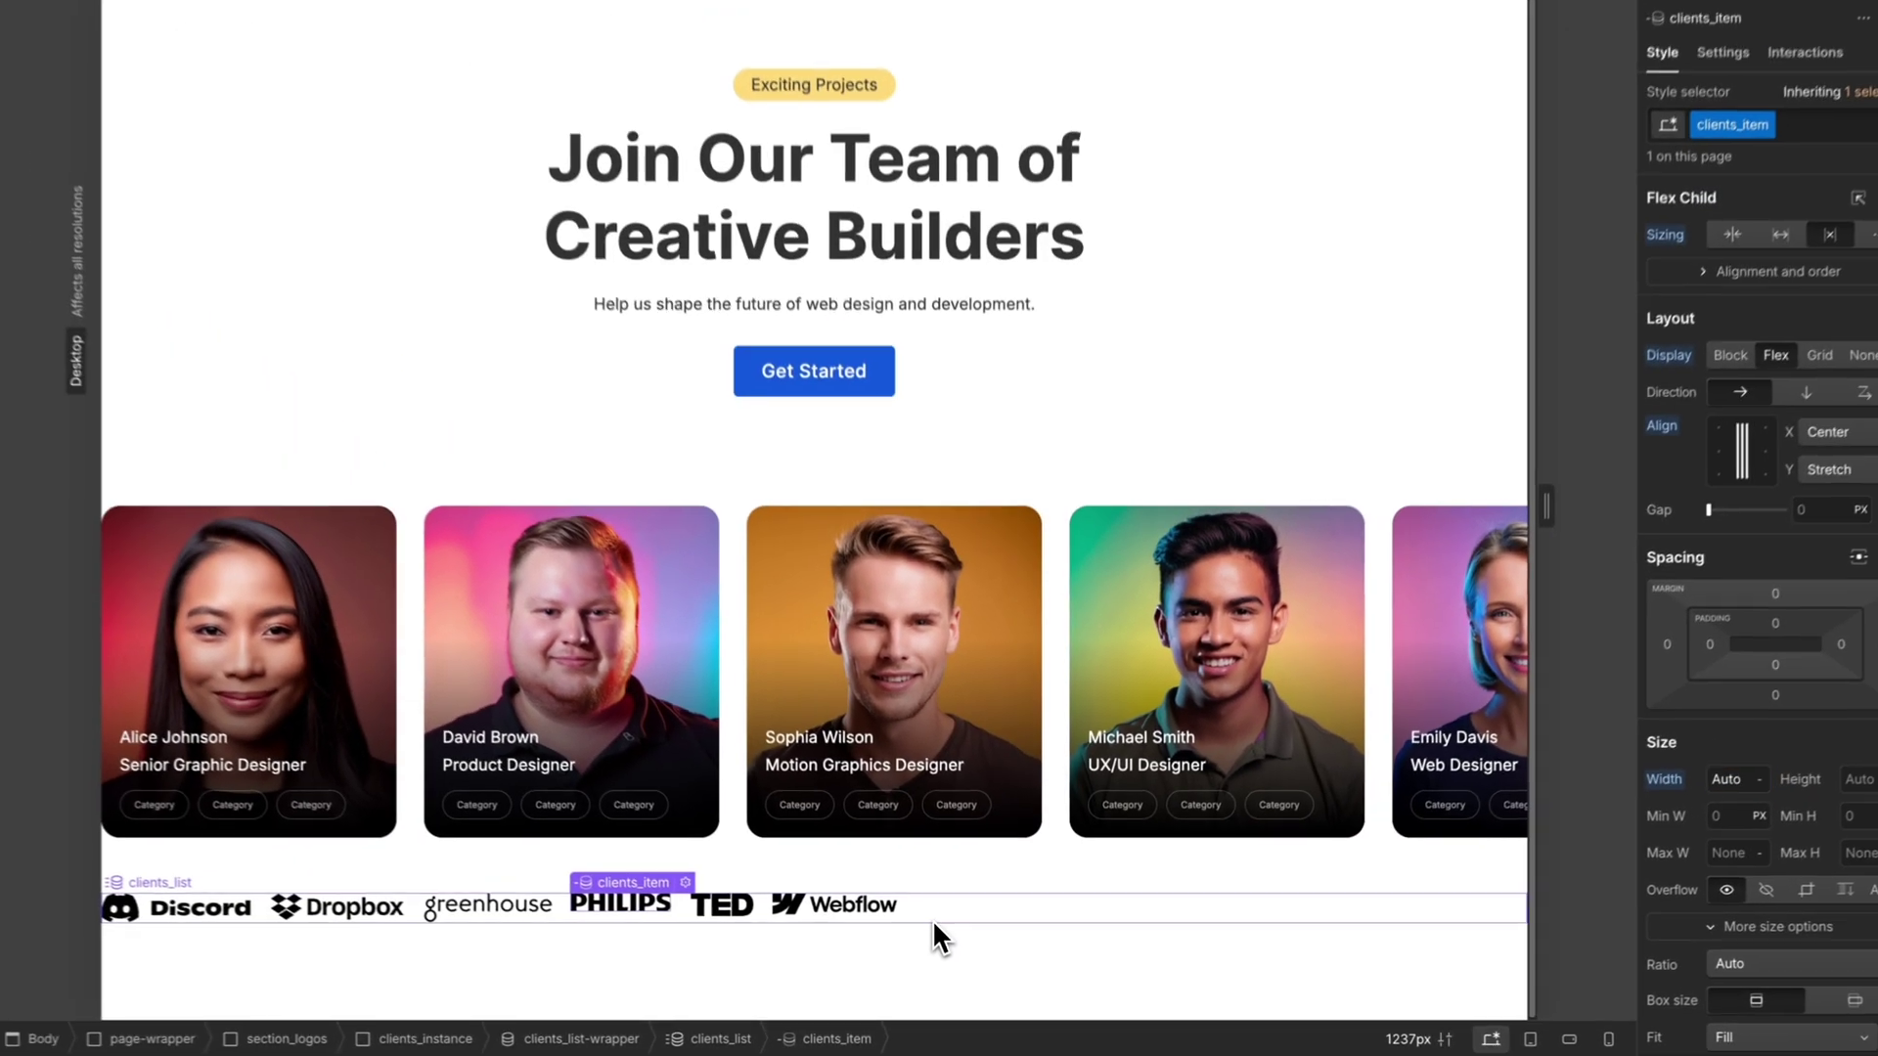
click(599, 869)
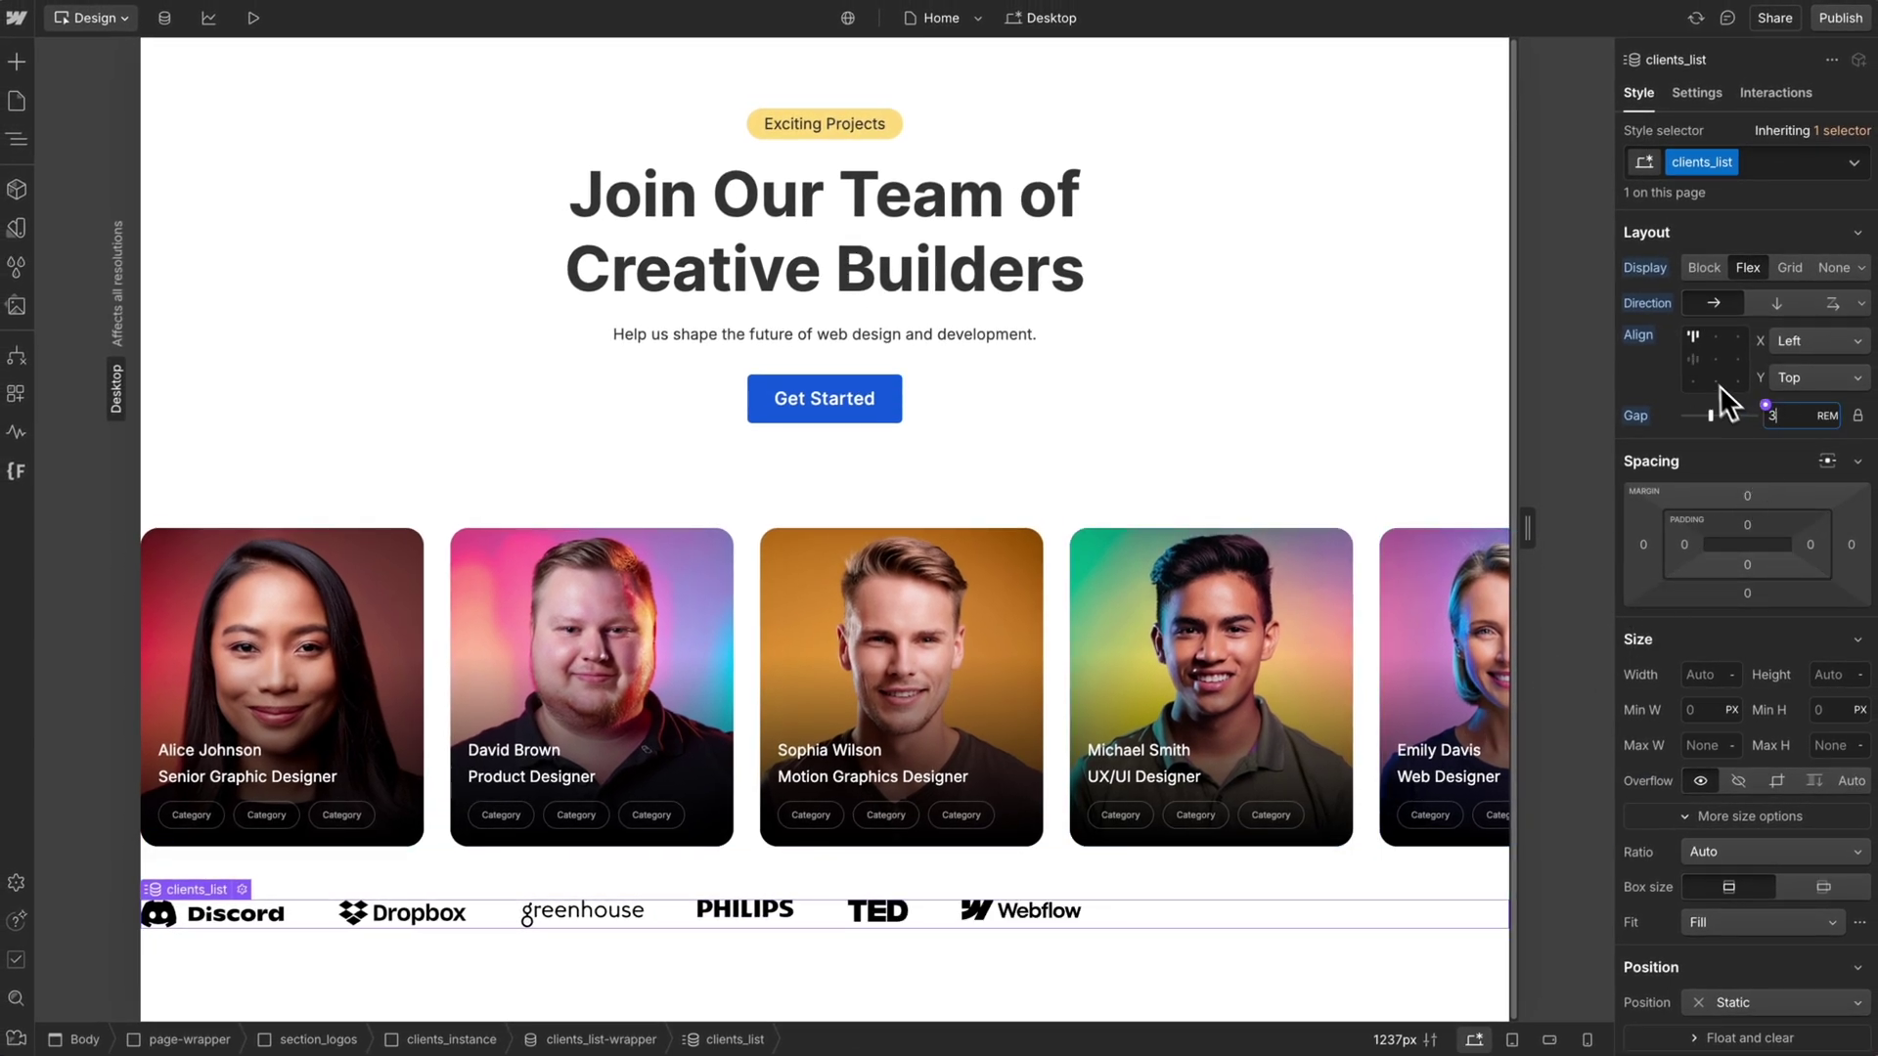
- Publish the site to staging and open the staging URL to check it
click(1841, 19)
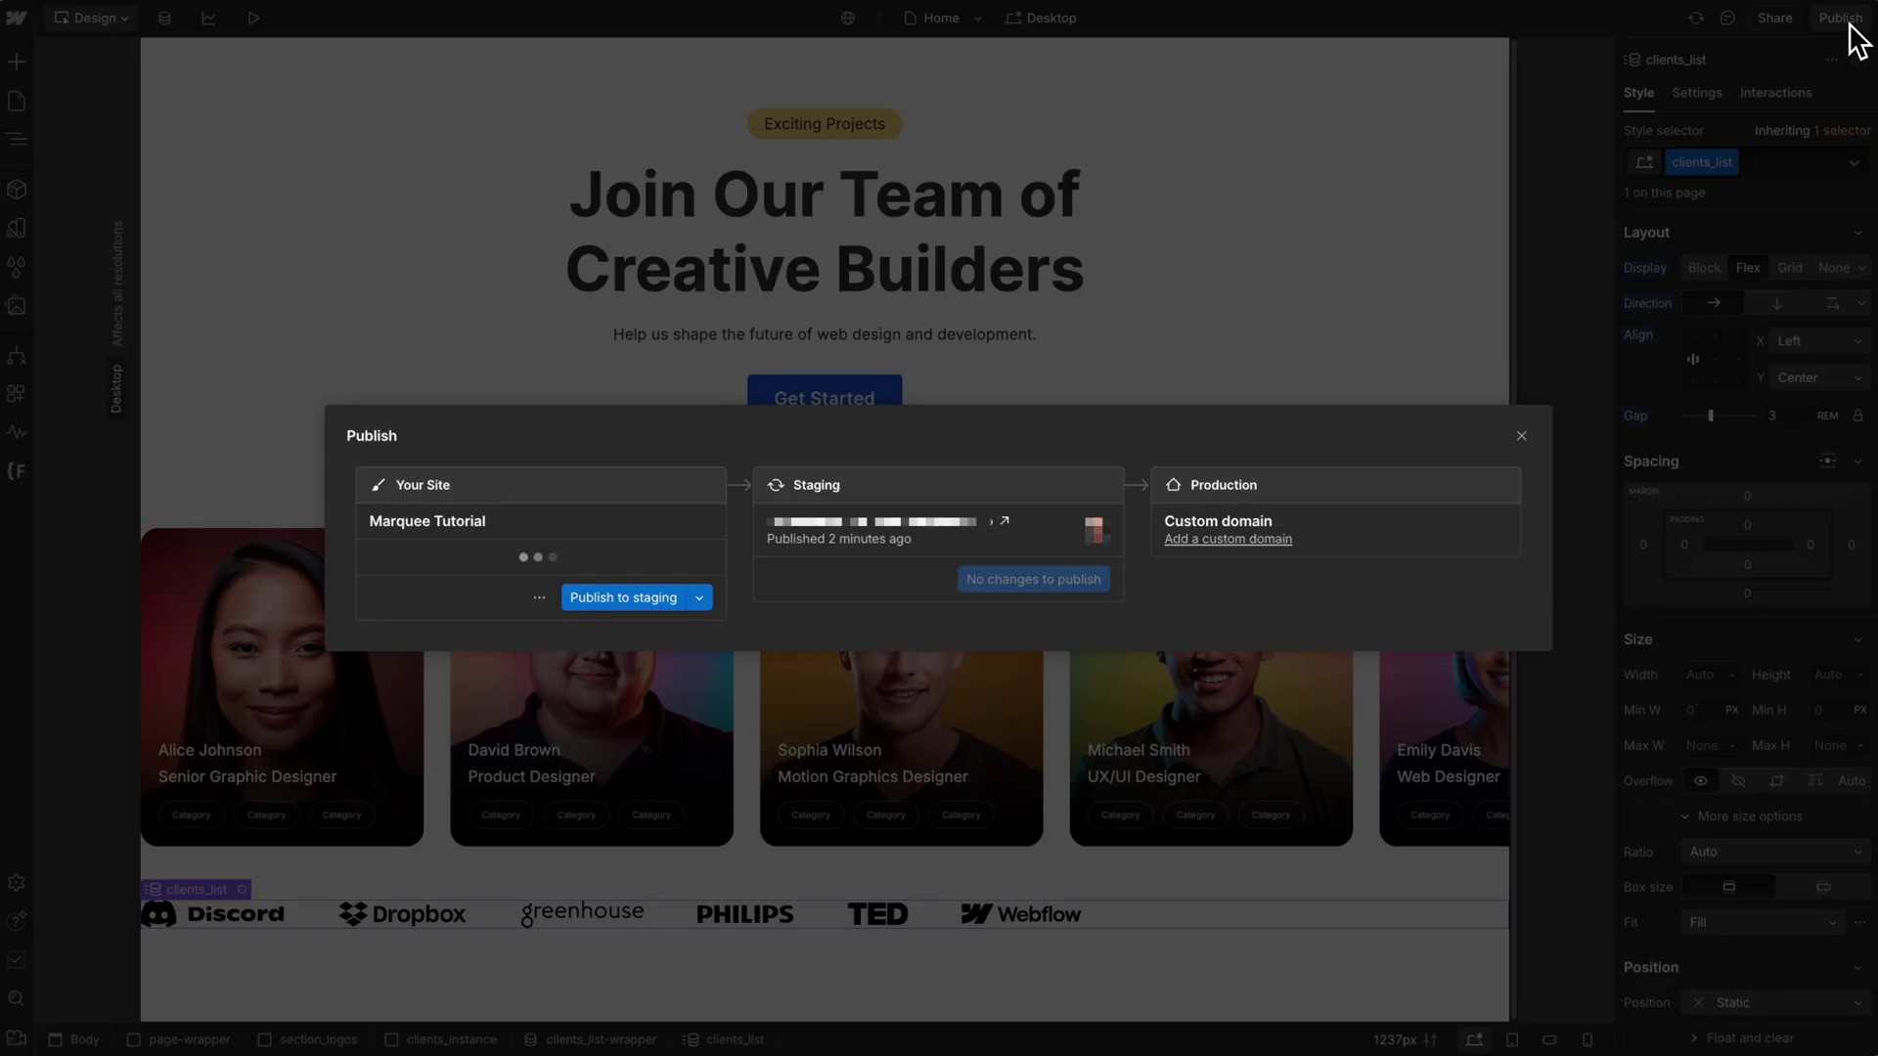
click(688, 598)
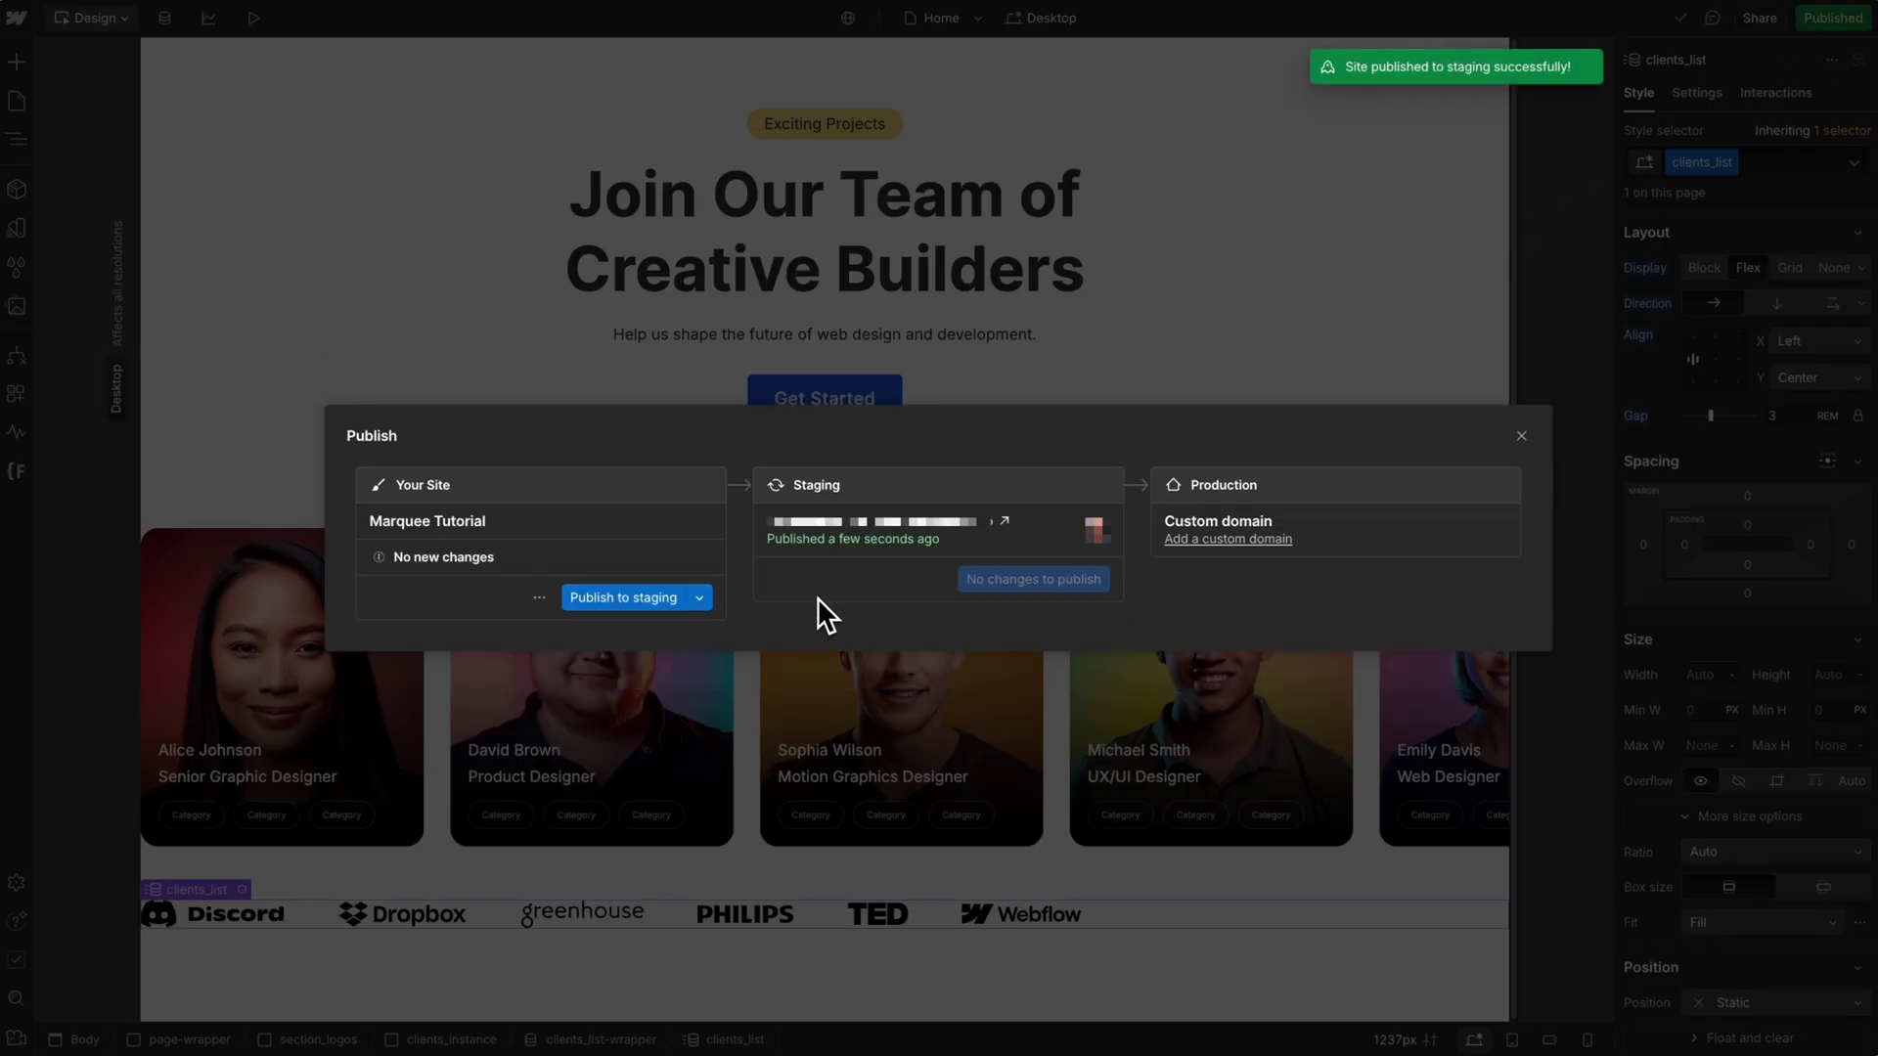
click(939, 510)
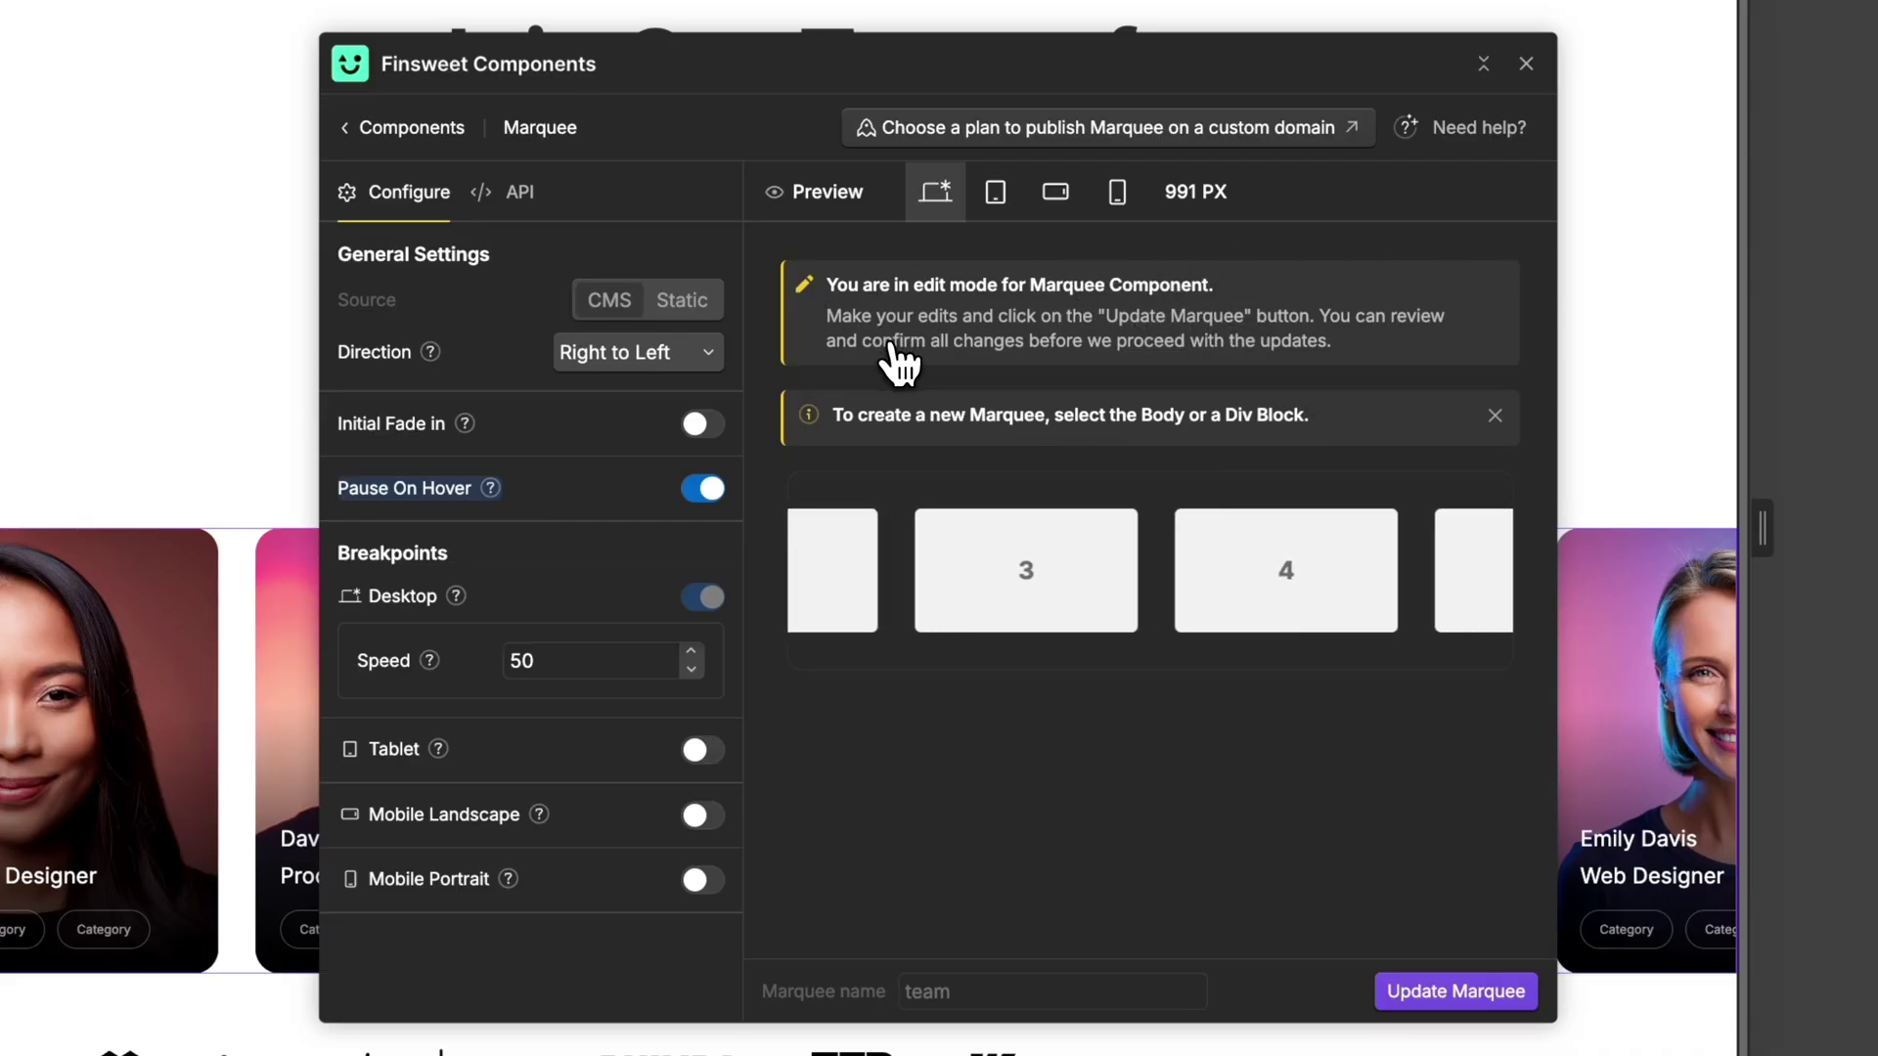
- Change the team marquee's desktop speed from 50 to 80
double_click(565, 660)
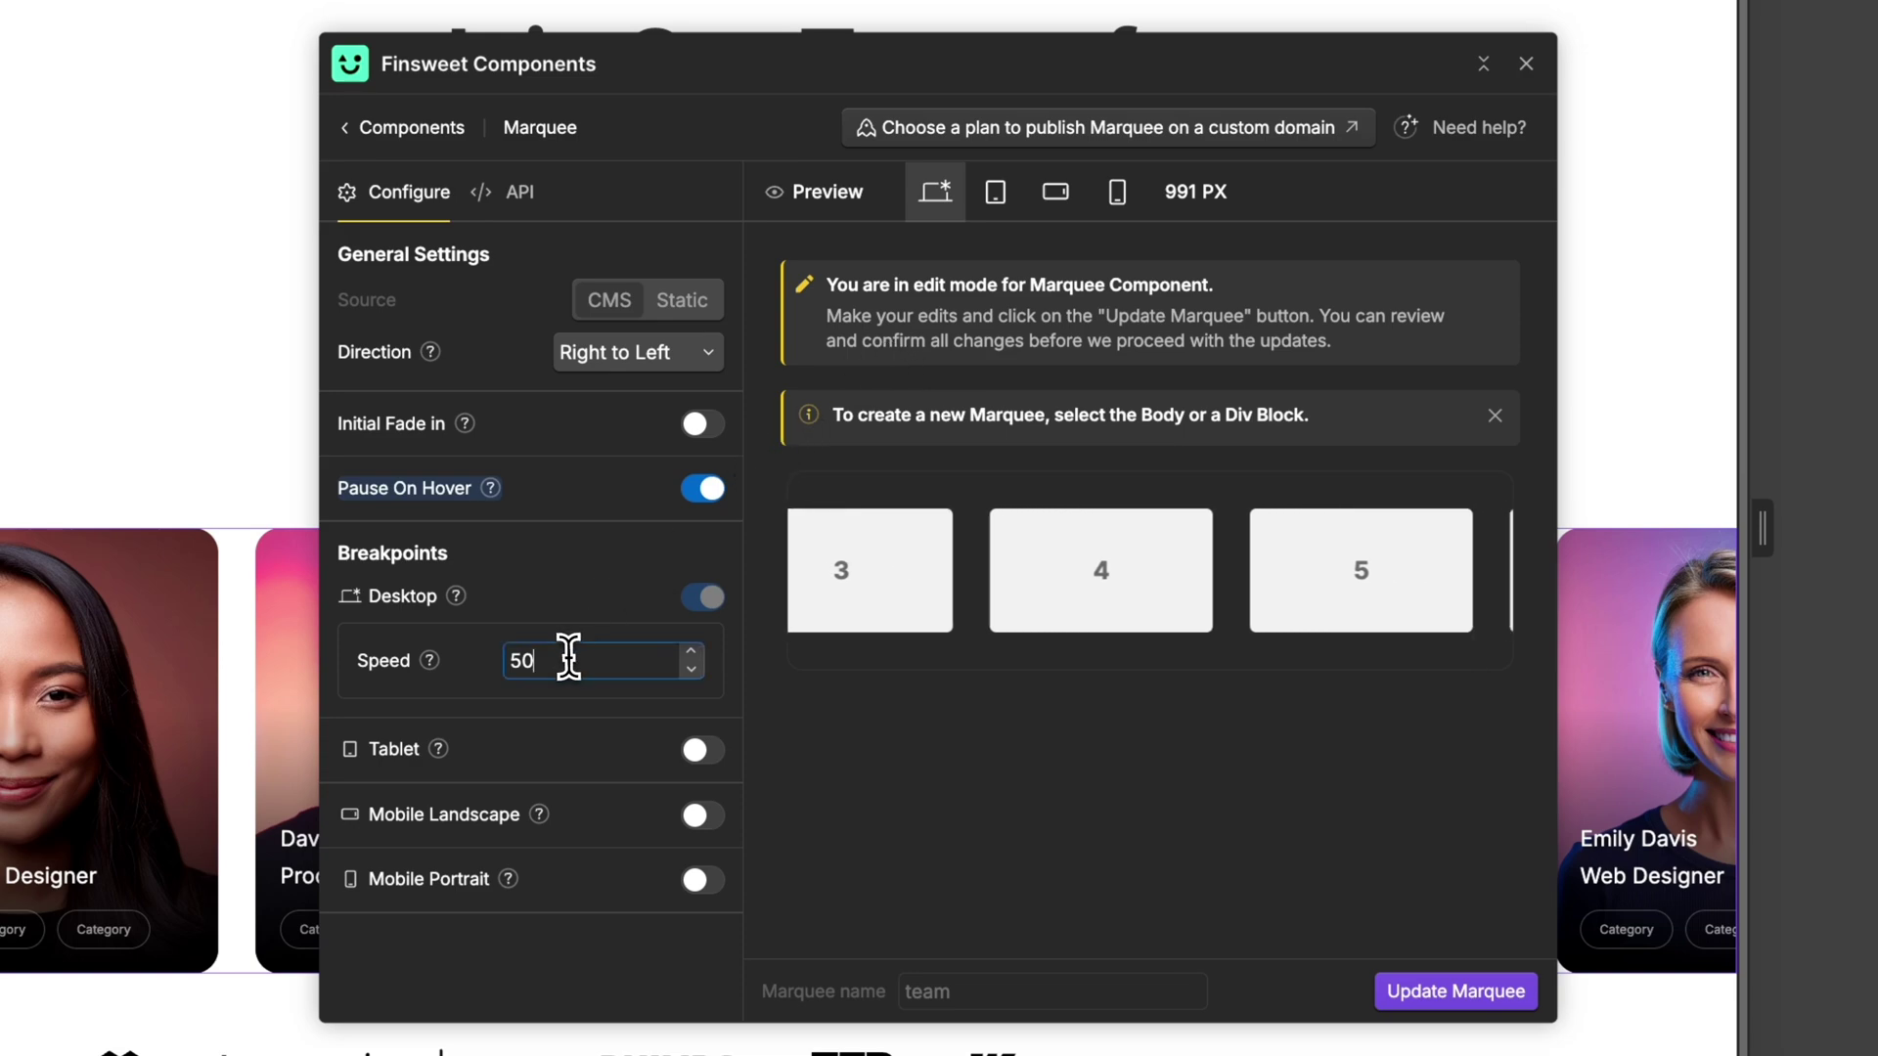
text(80)
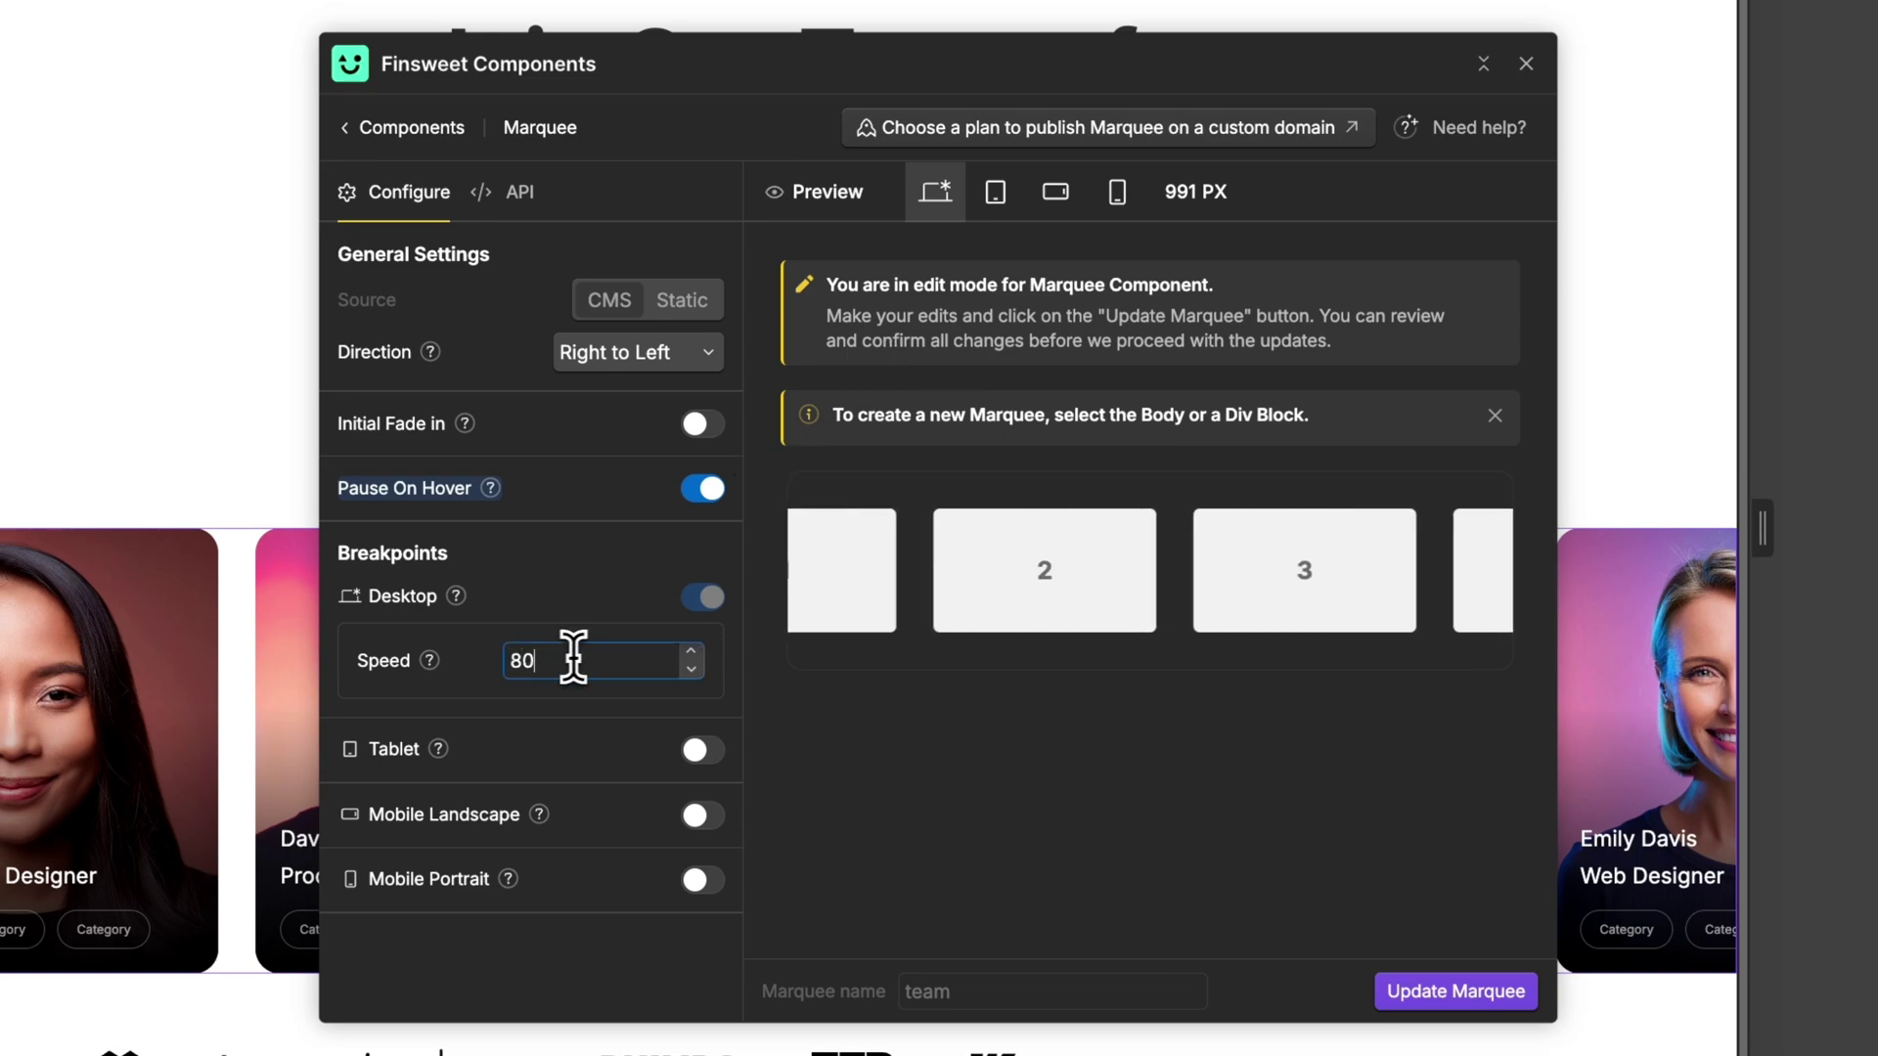